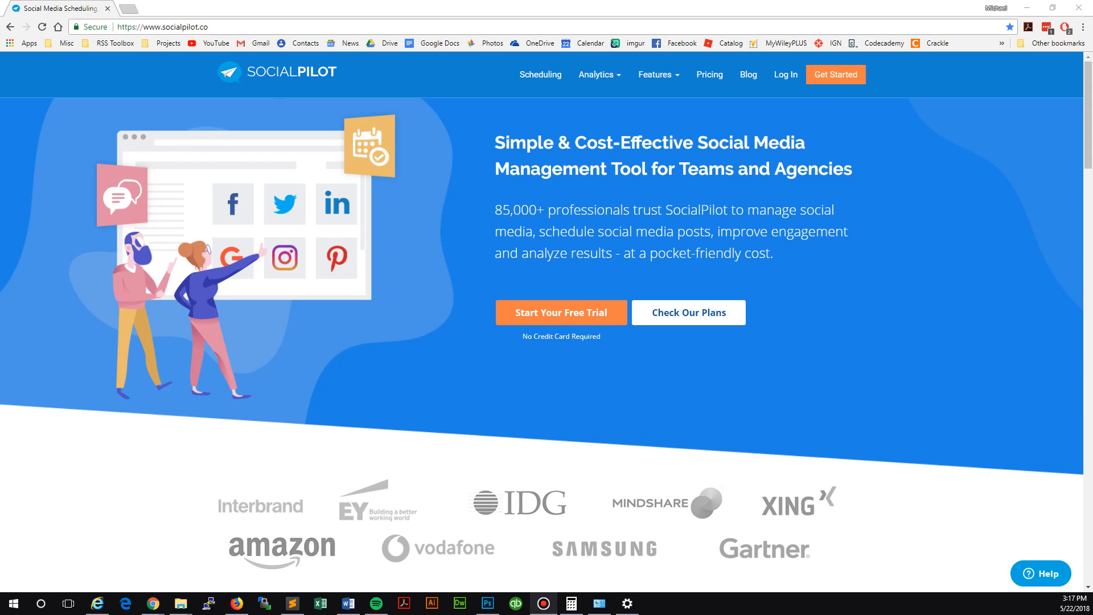
Step: Log in to the SocialPilot account with the credentials already filled in
click(786, 75)
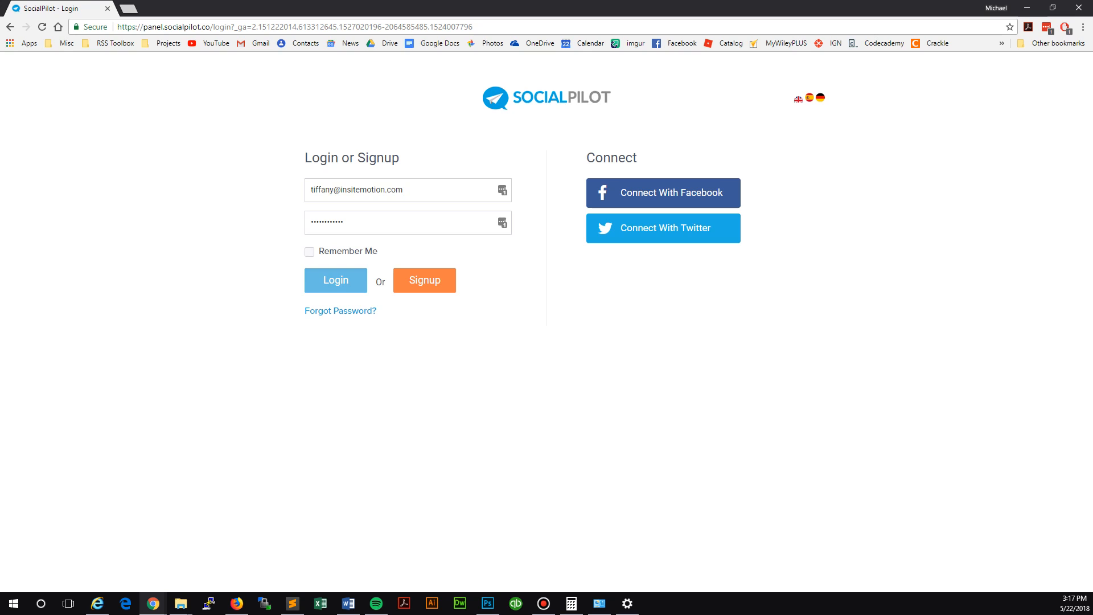
click(335, 280)
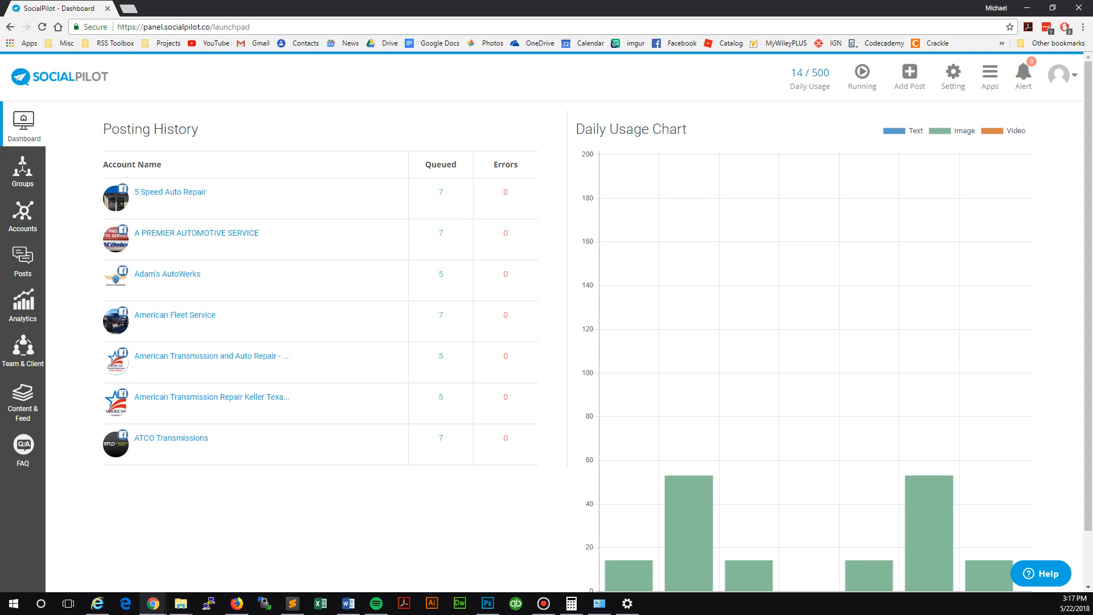
Step: Open the post management page and look through the queued posts
click(23, 260)
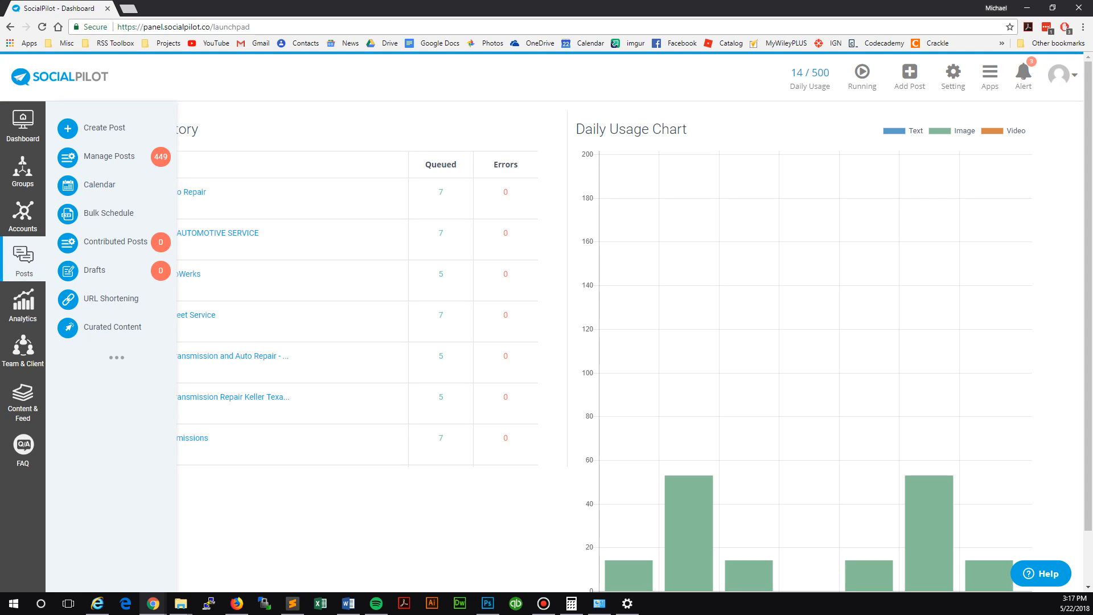
click(109, 156)
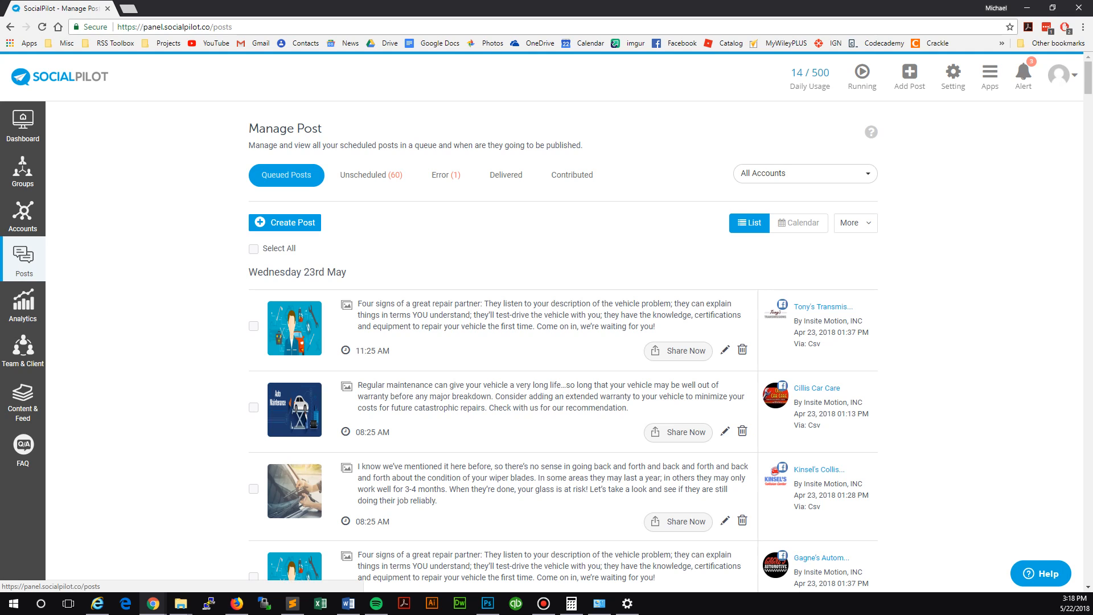
scroll(563, 342, down, 2)
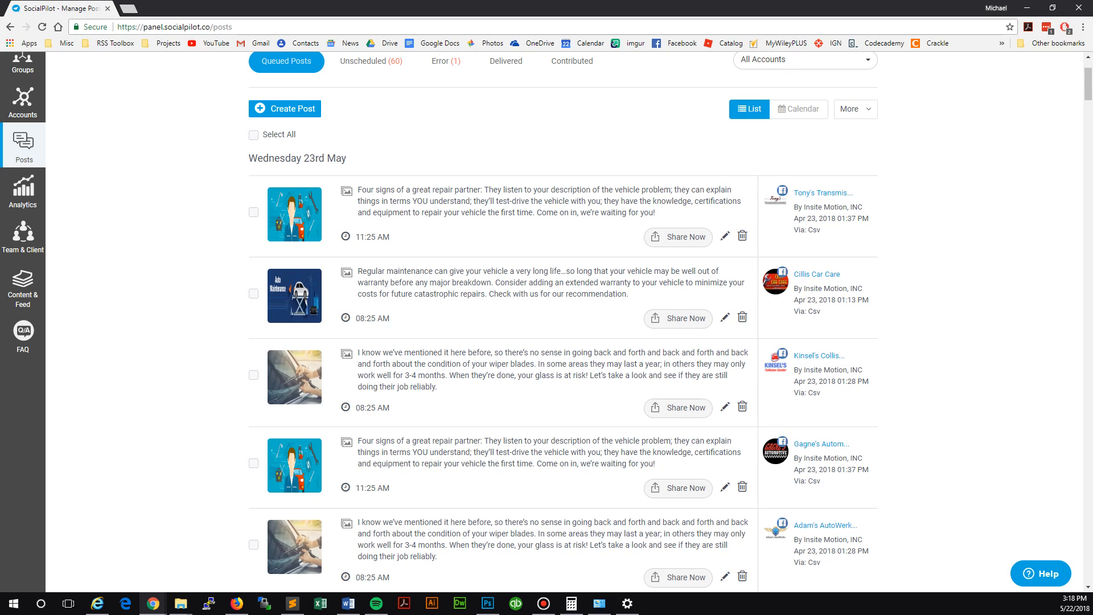
scroll(564, 341, up, 2)
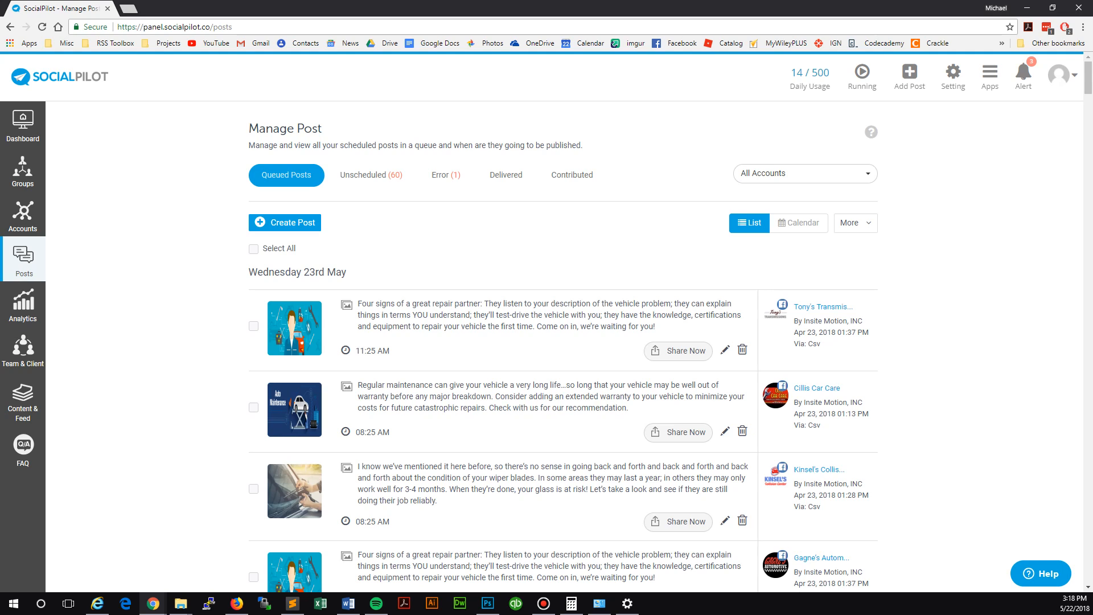
Step: Check the contributed posts and view the list of managed RSS feeds
mouse_move(24, 261)
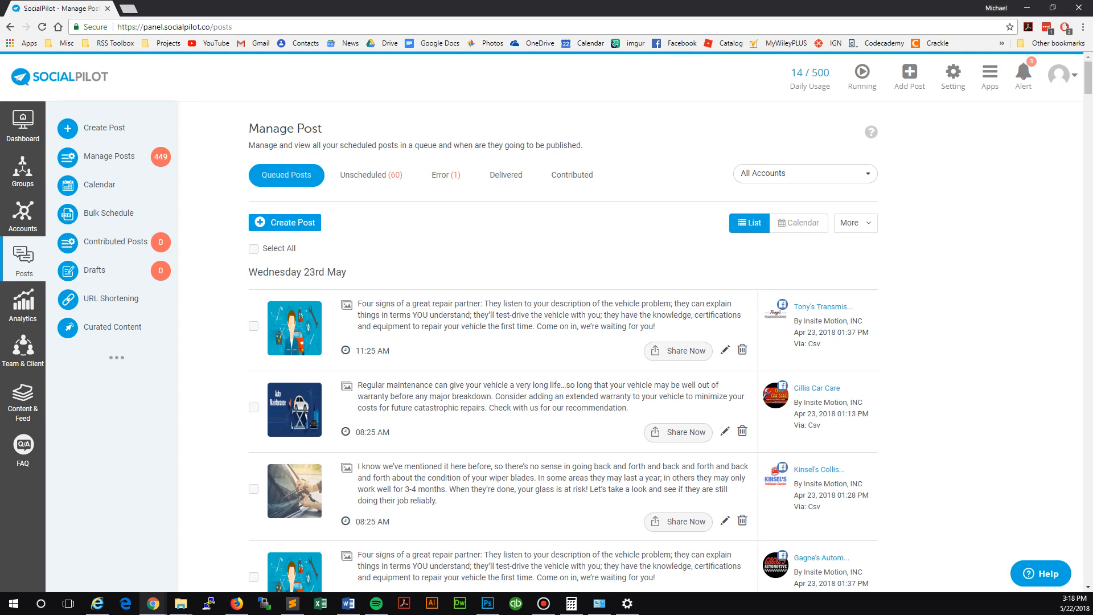
click(116, 241)
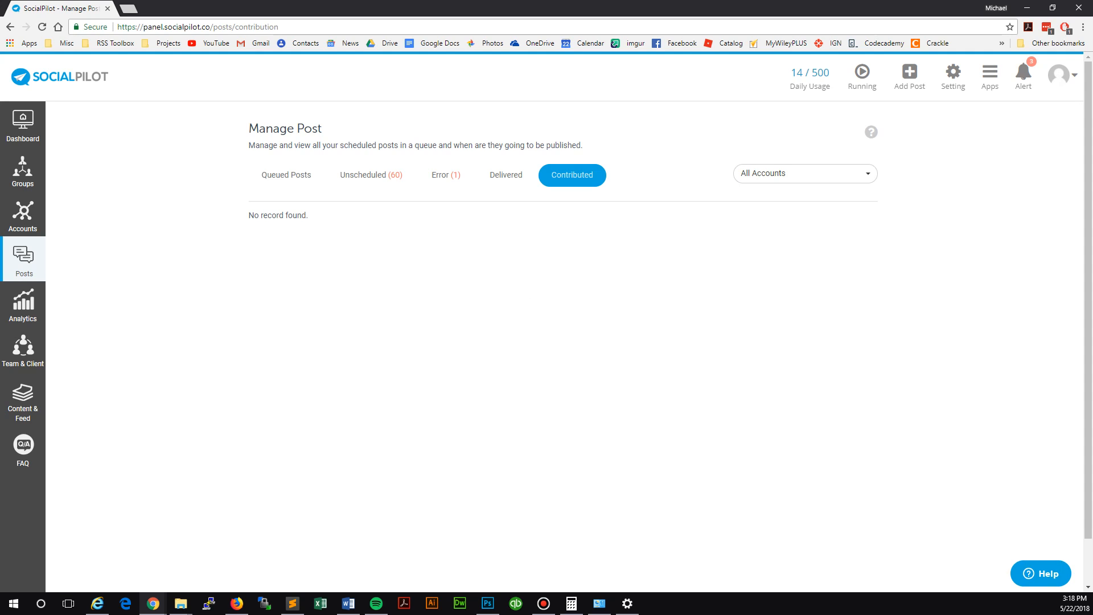
click(23, 400)
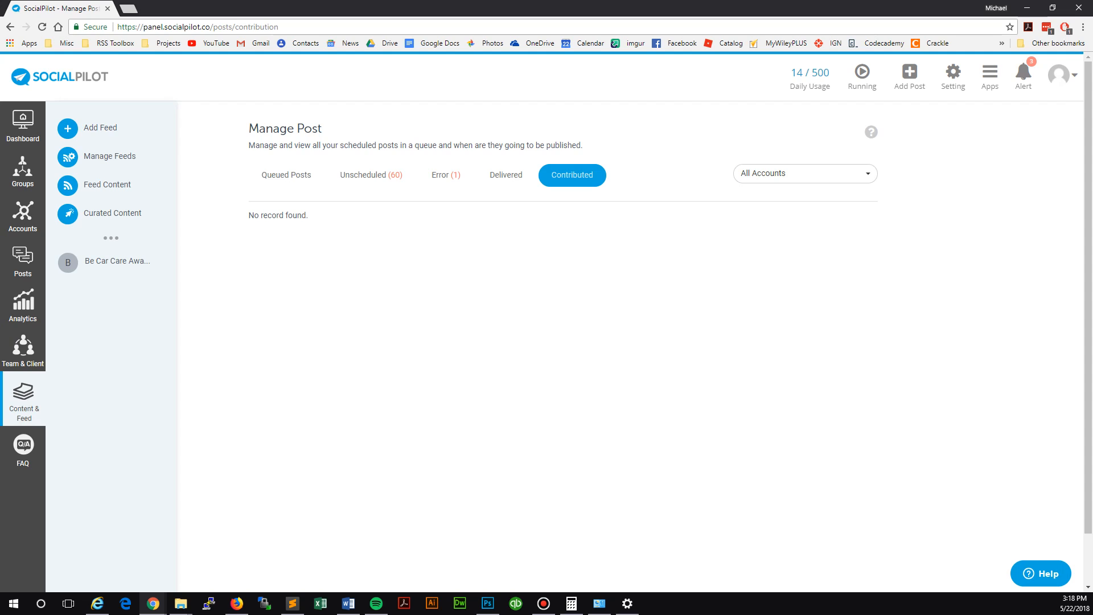
click(109, 156)
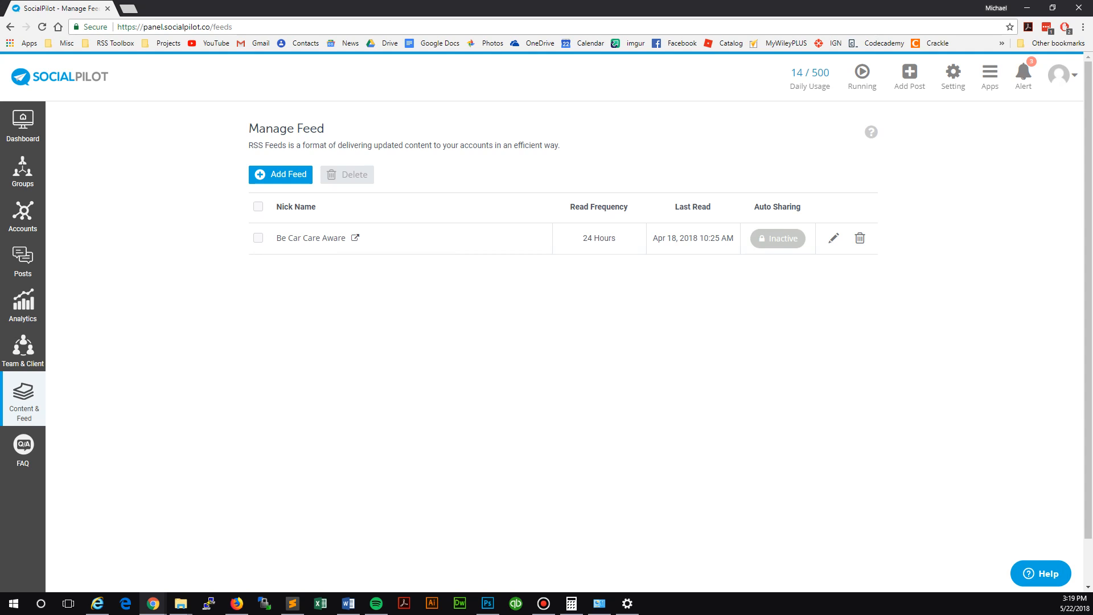
Step: Open the curated content suggestions and look through the articles for the "auto blog" search
mouse_move(23, 400)
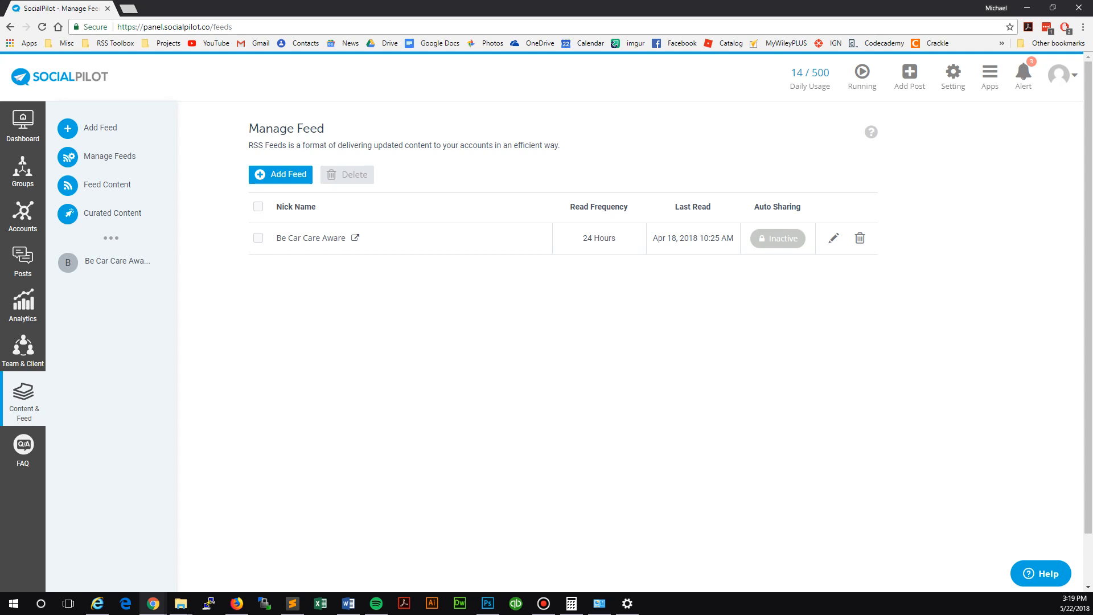
click(111, 213)
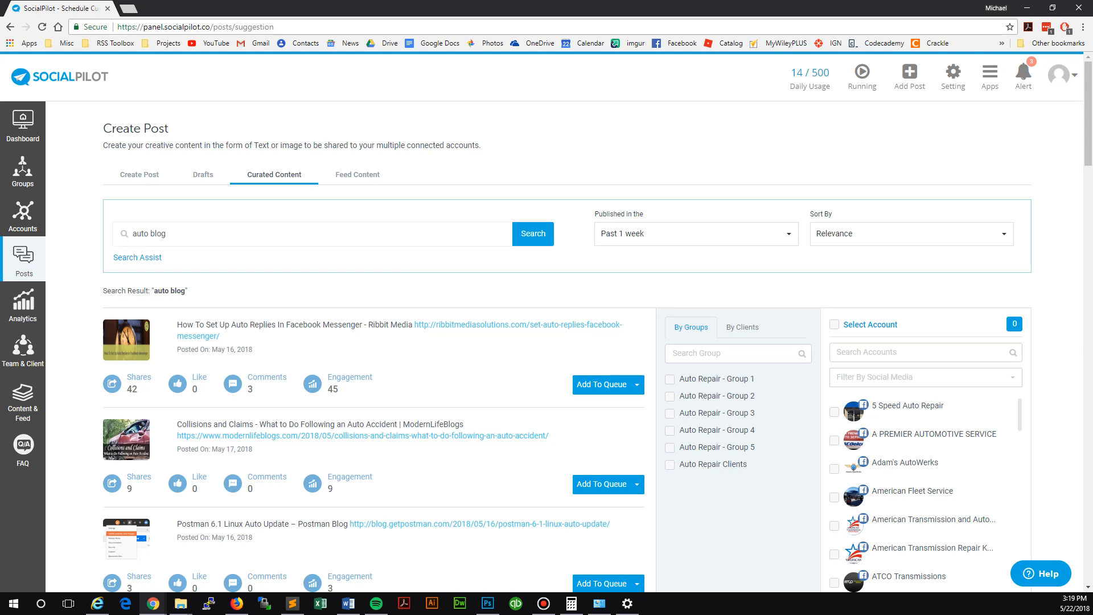
scroll(547, 321, down, 2)
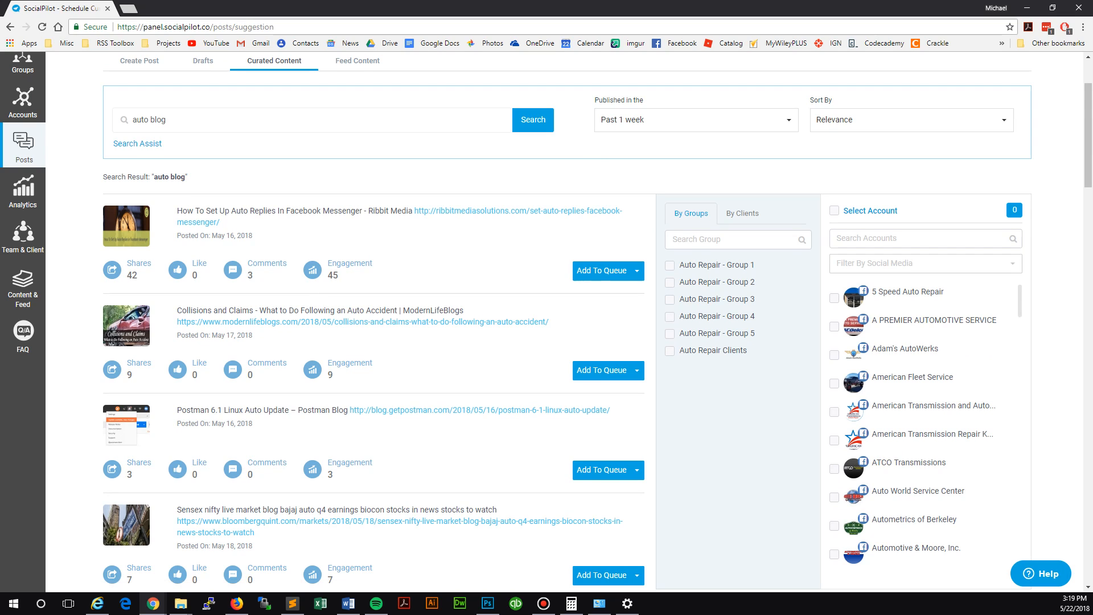
scroll(547, 322, down, 1)
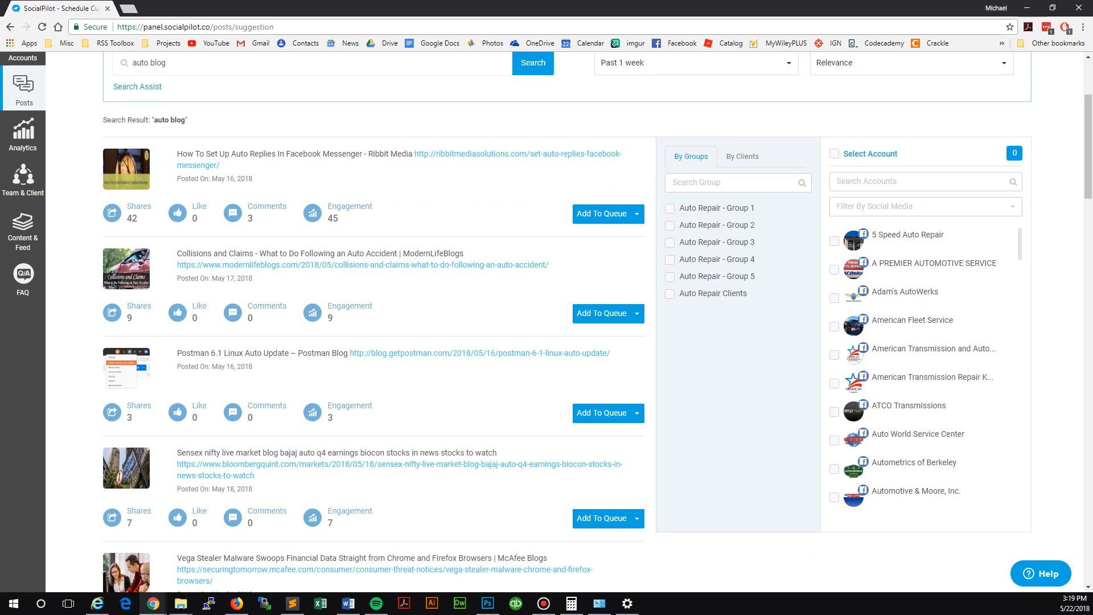
scroll(547, 321, down, 1)
scroll(546, 322, up, 3)
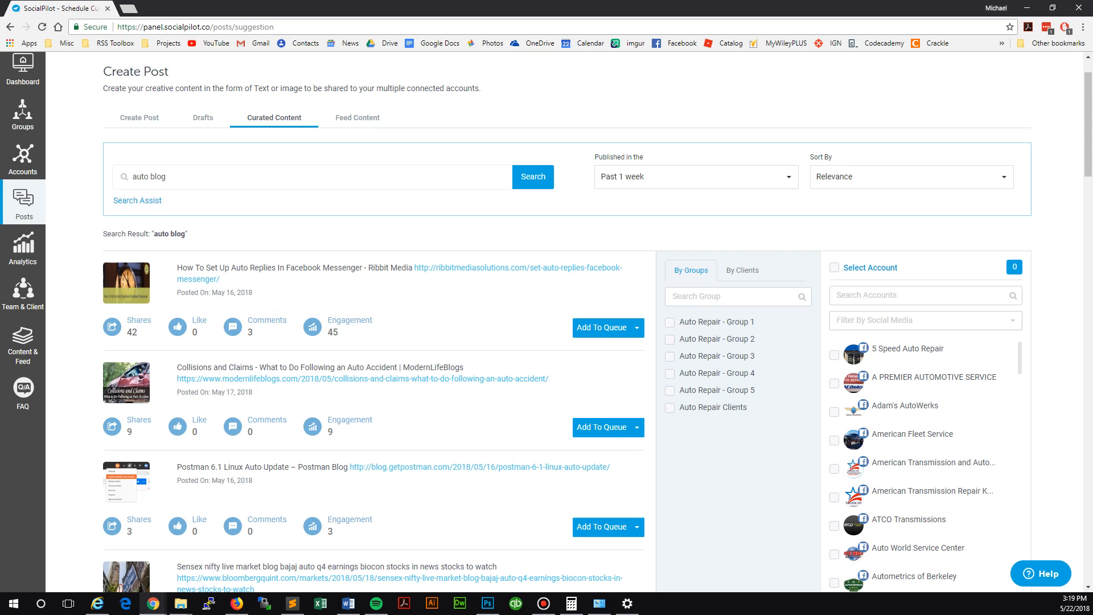
Step: Search the curated content for "auto repair" and look through the suggested articles
double_click(159, 177)
text(repair)
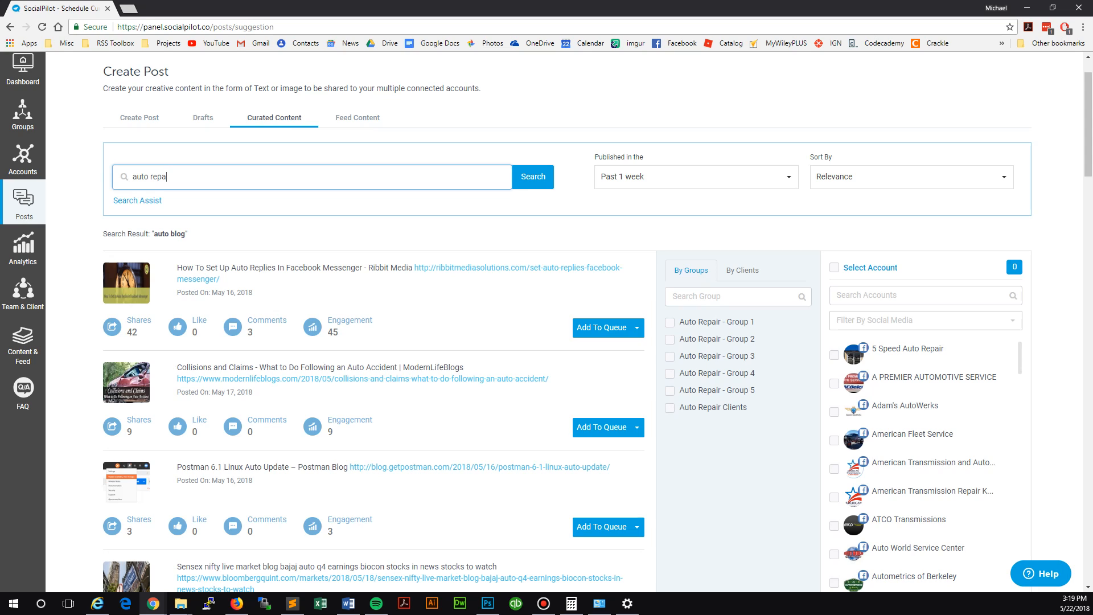
key(Return)
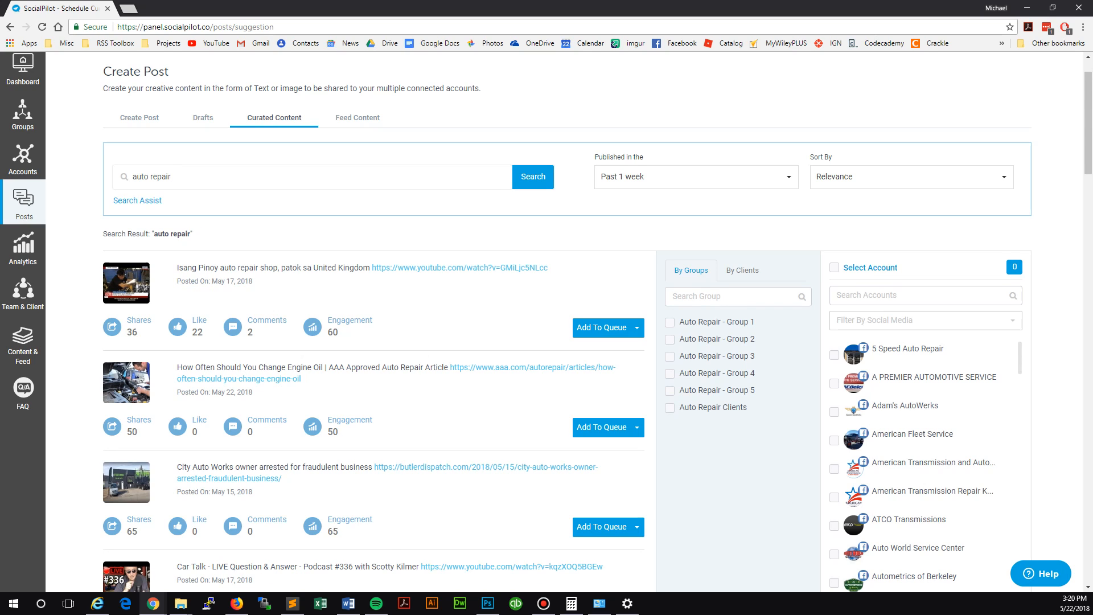
scroll(546, 322, down, 2)
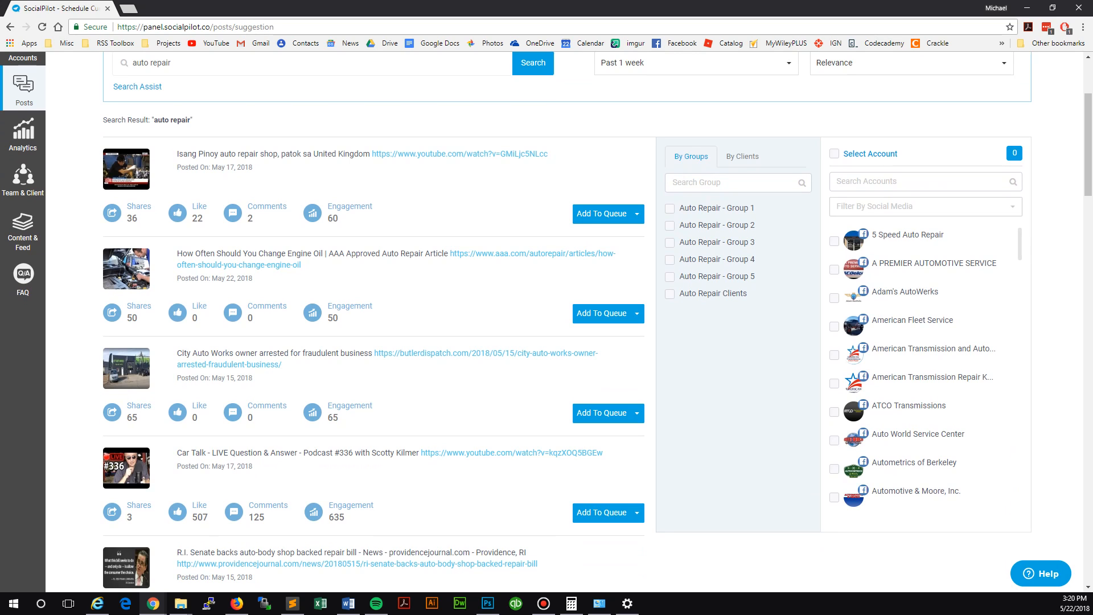
scroll(547, 321, down, 1)
scroll(546, 321, down, 2)
scroll(547, 321, up, 4)
scroll(547, 321, up, 2)
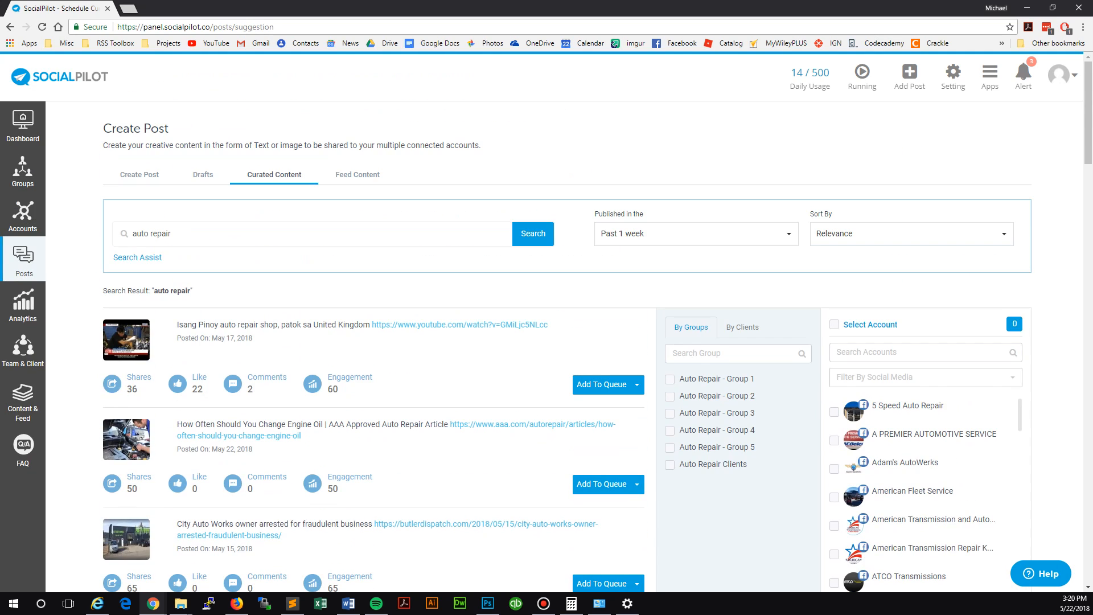
Step: View the feed content articles available for scheduling from the Be Car Care Aware feed
click(23, 399)
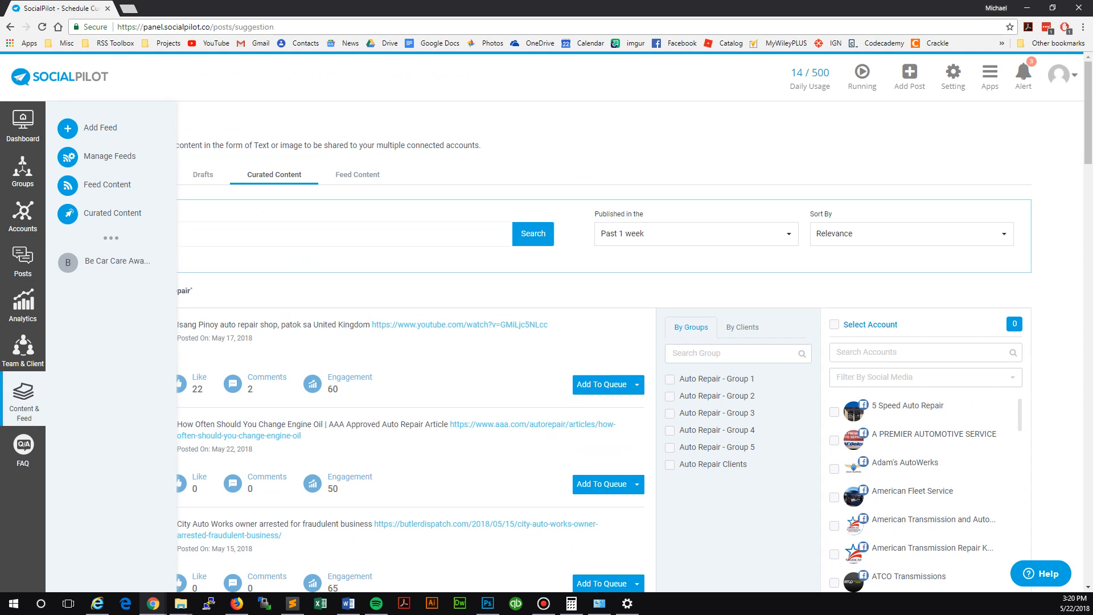
click(107, 184)
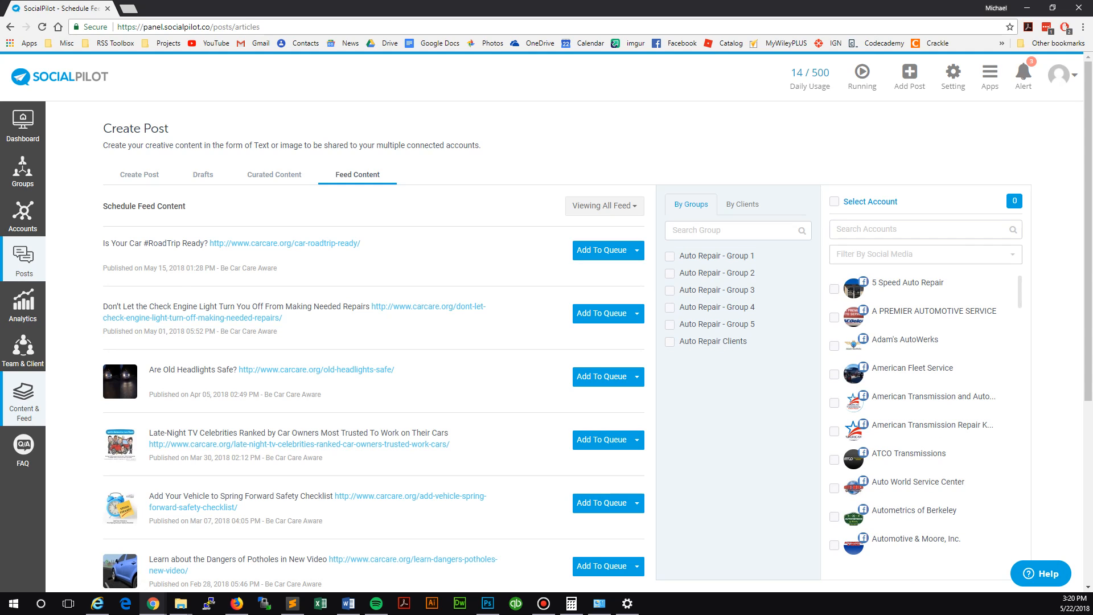
click(23, 400)
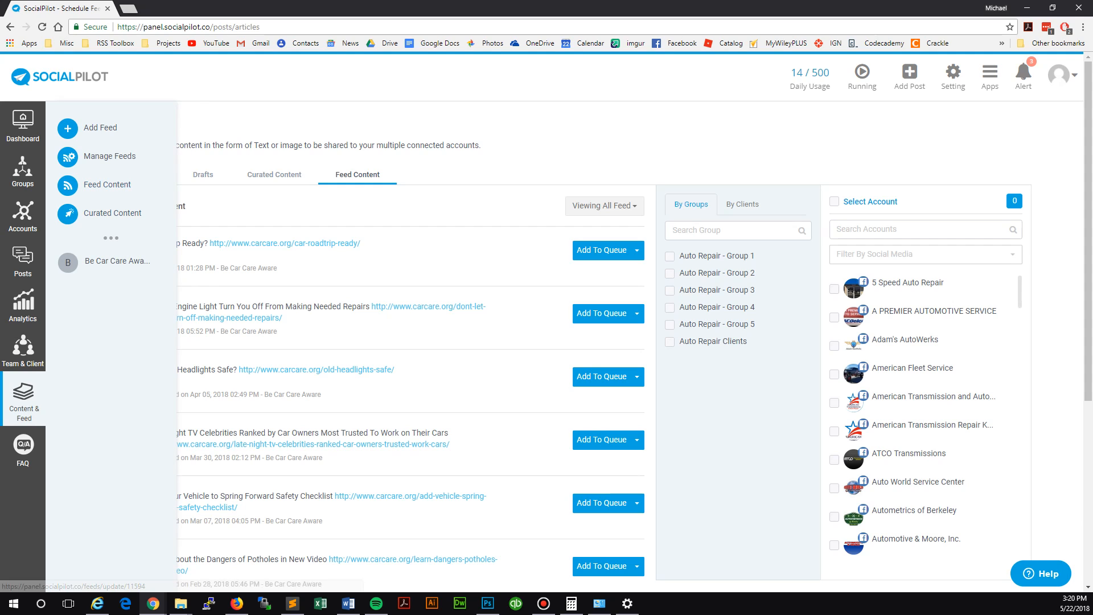
click(107, 185)
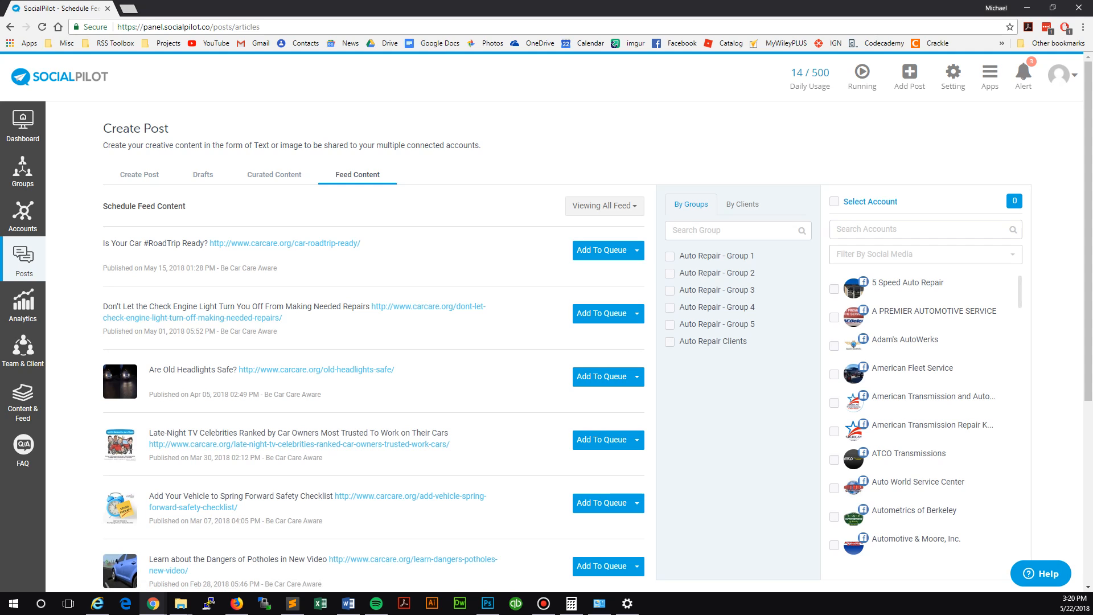
Step: Try to queue the "Don't Let the Check Engine Light Turn You Off" article and view its other posting options
click(602, 313)
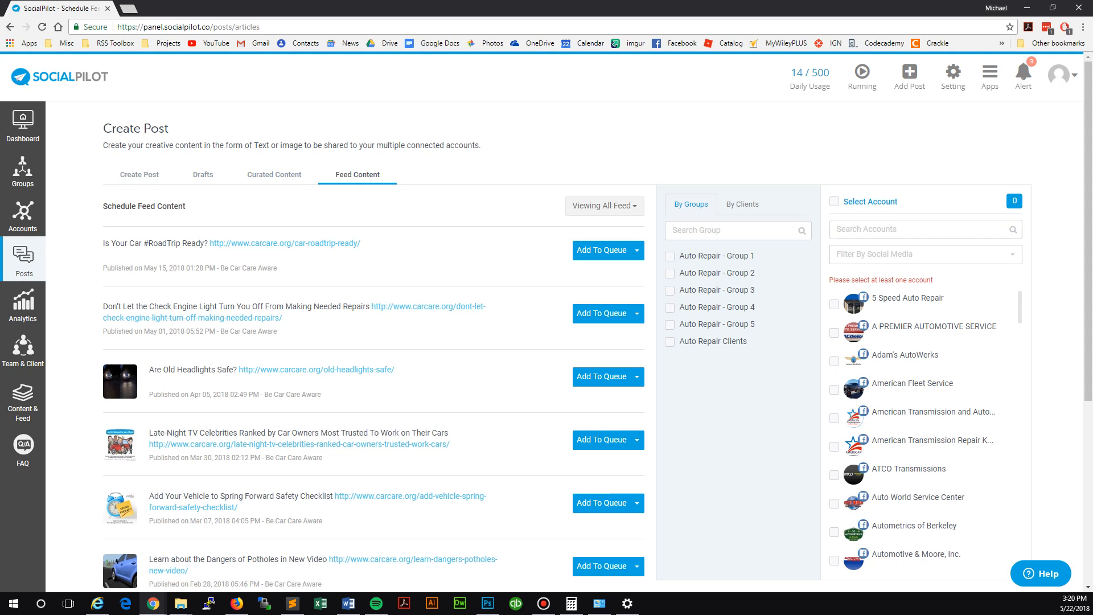
click(637, 314)
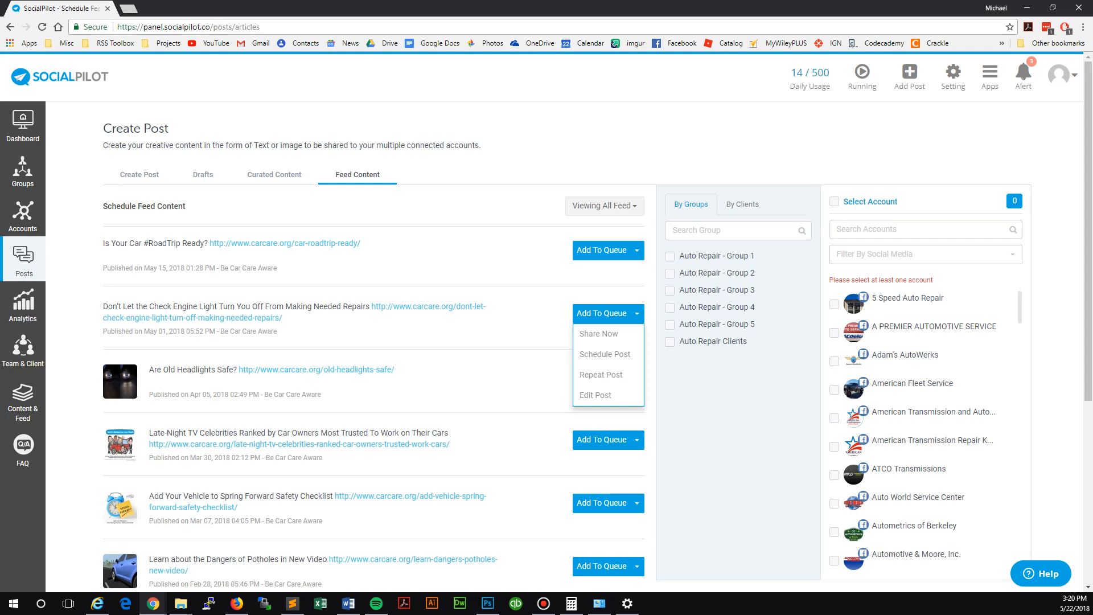
click(637, 314)
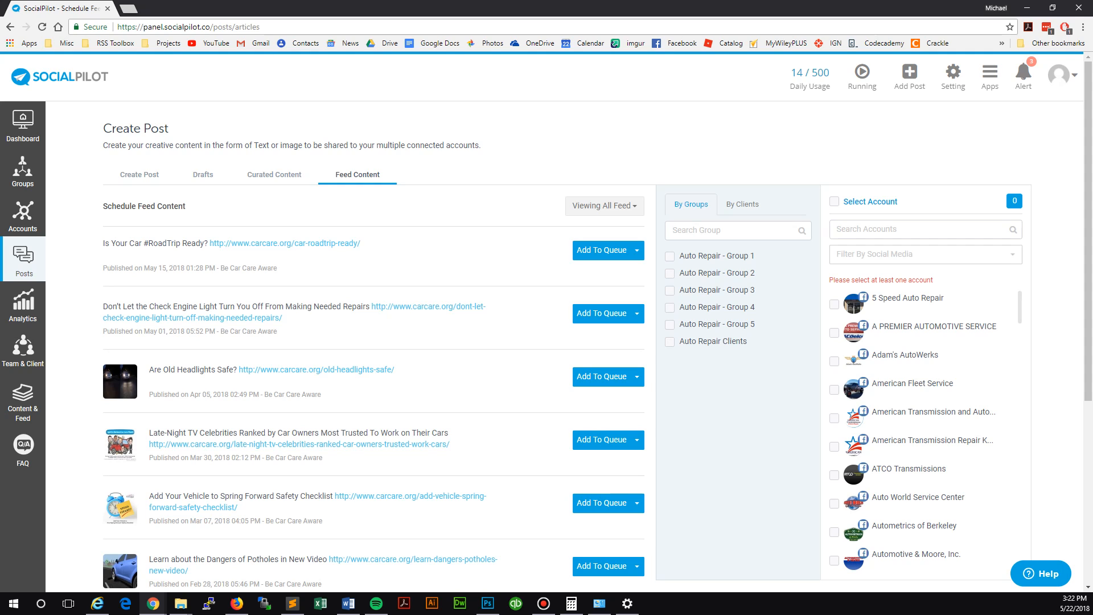
Step: View the blank post editor from the post management page and open Bulk Schedule
mouse_move(24, 259)
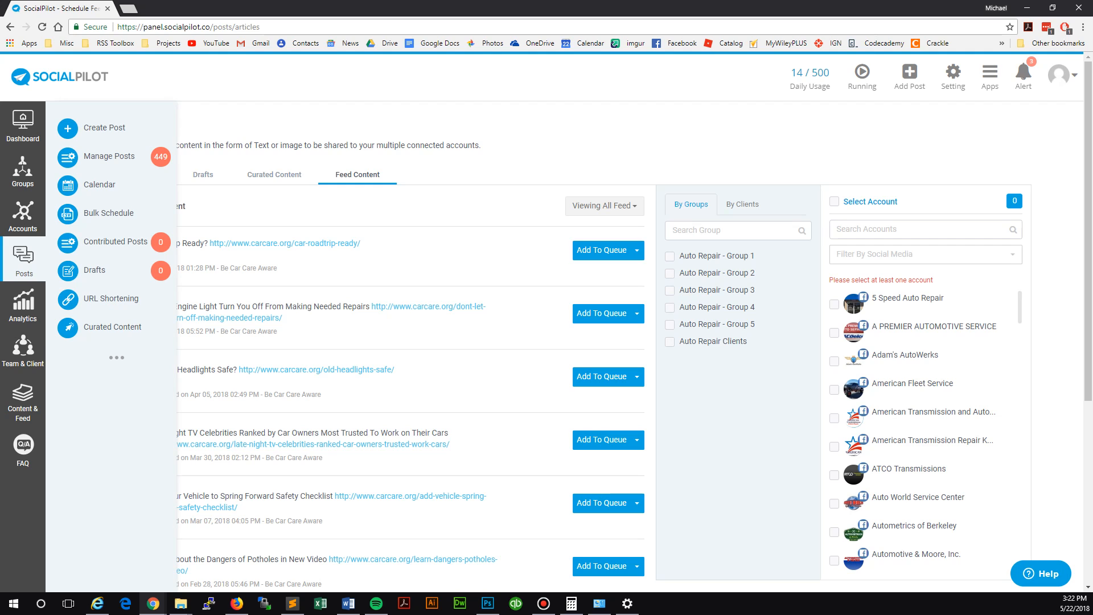
click(108, 156)
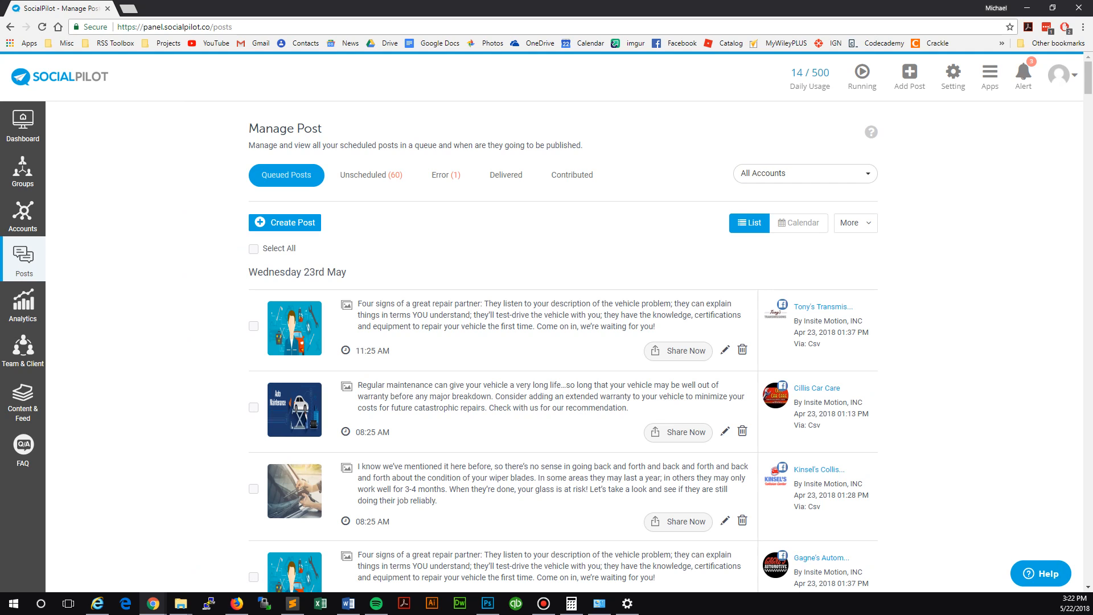
click(285, 222)
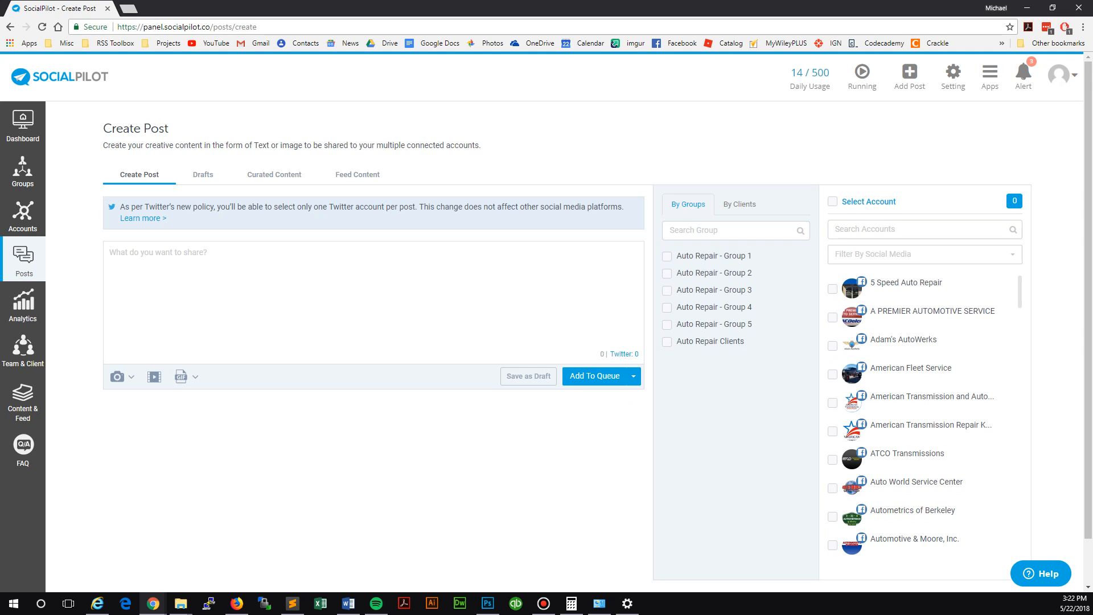
mouse_move(23, 259)
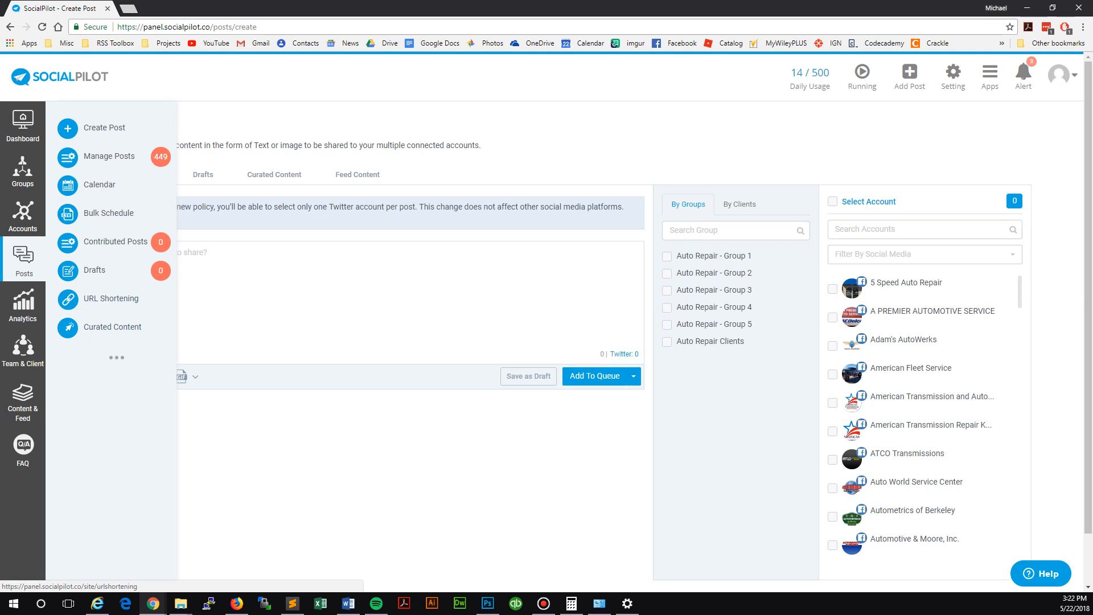
click(108, 213)
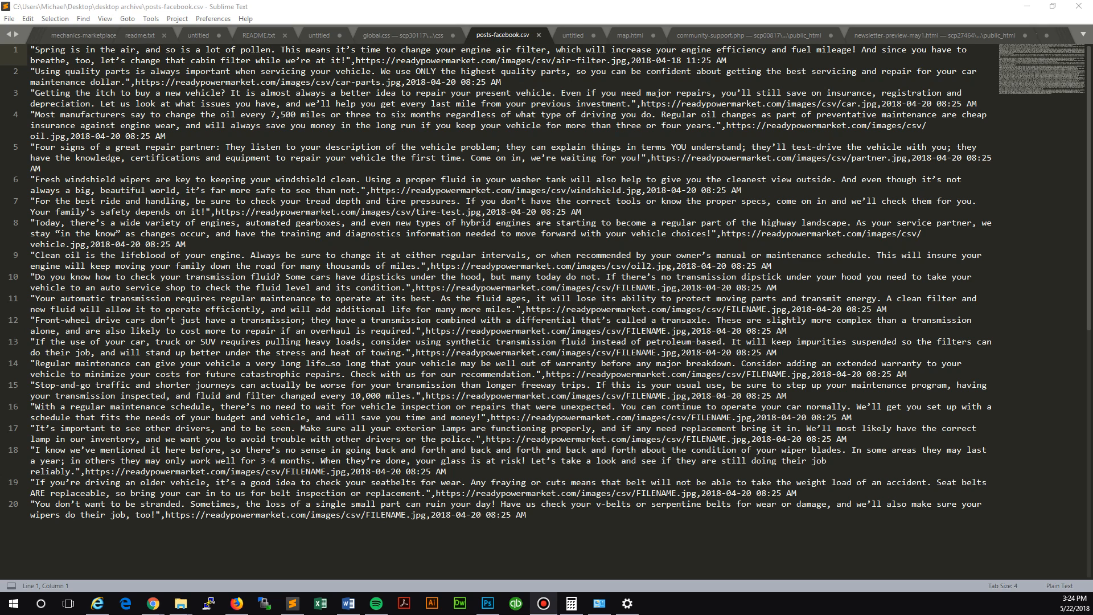
Step: View the rows of posts-facebook.csv with word wrap off in Sublime Text, and turn word wrap back on
click(104, 19)
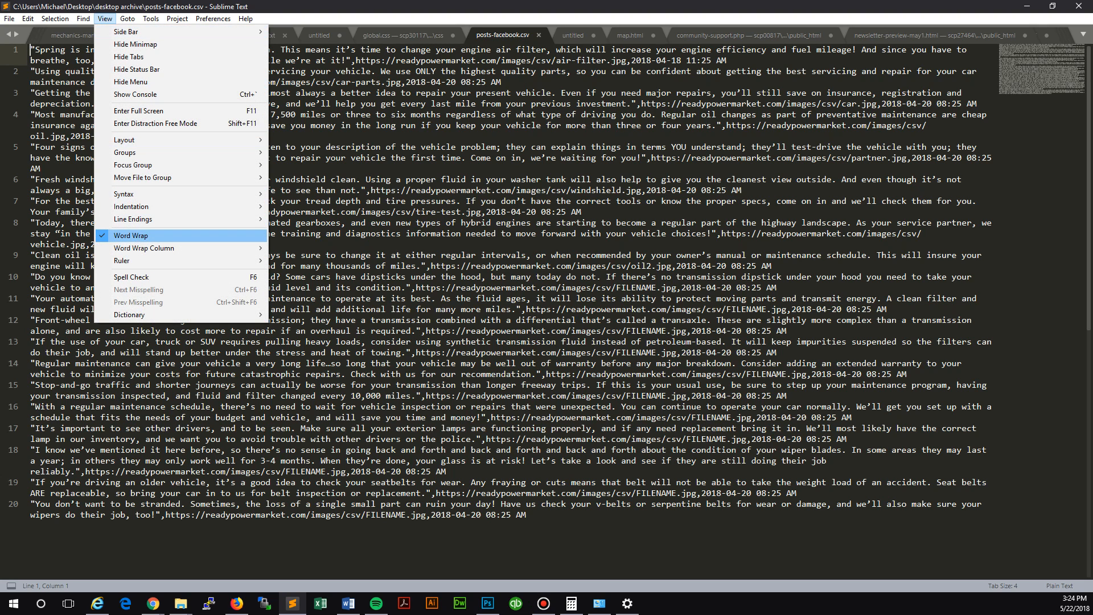
click(131, 235)
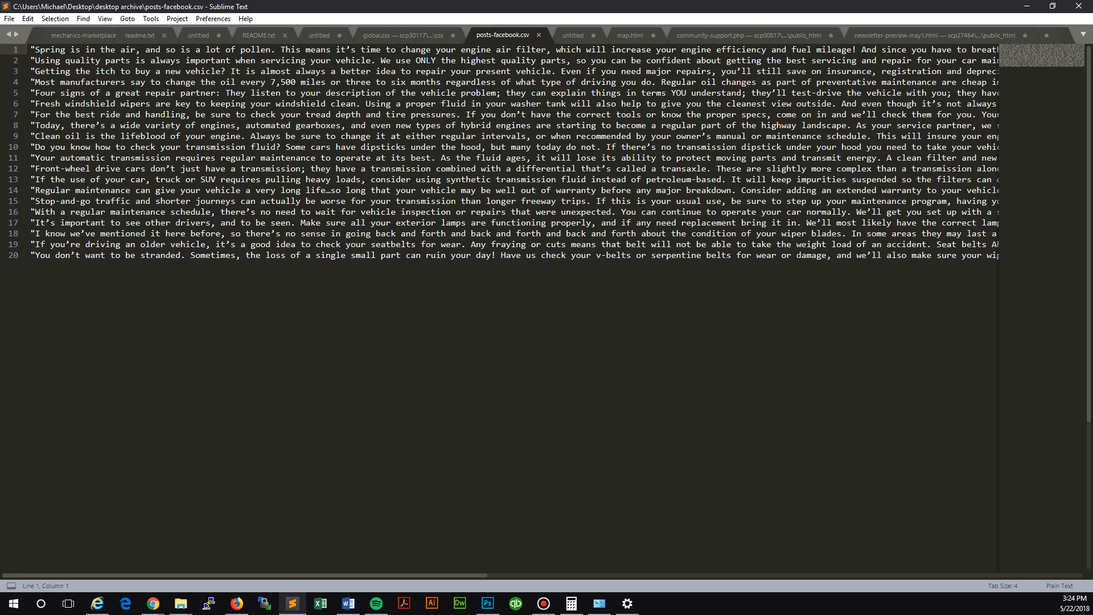
click(105, 19)
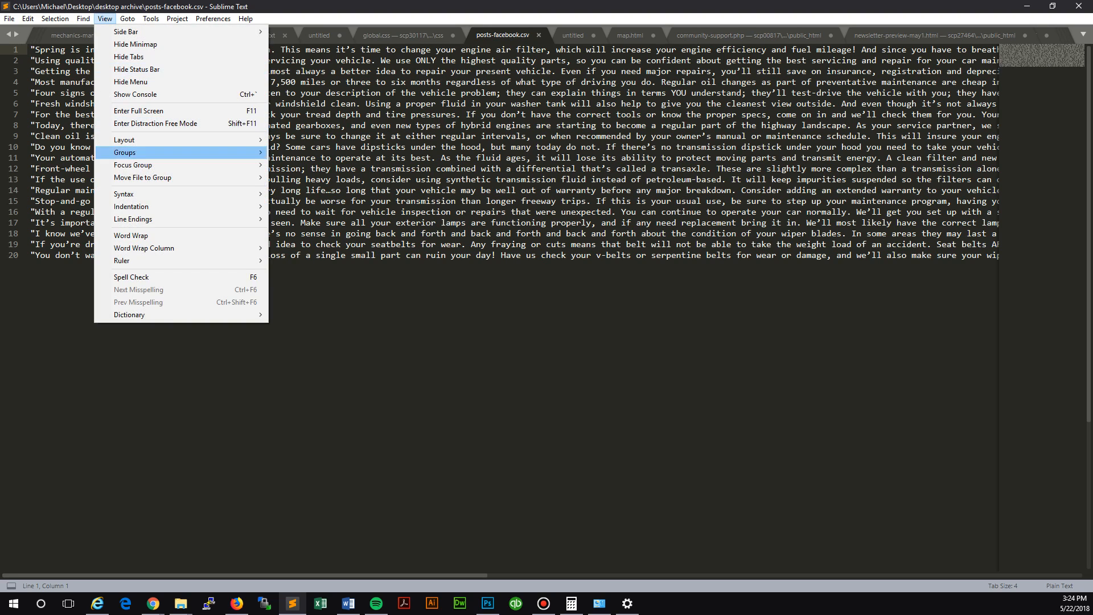
click(131, 235)
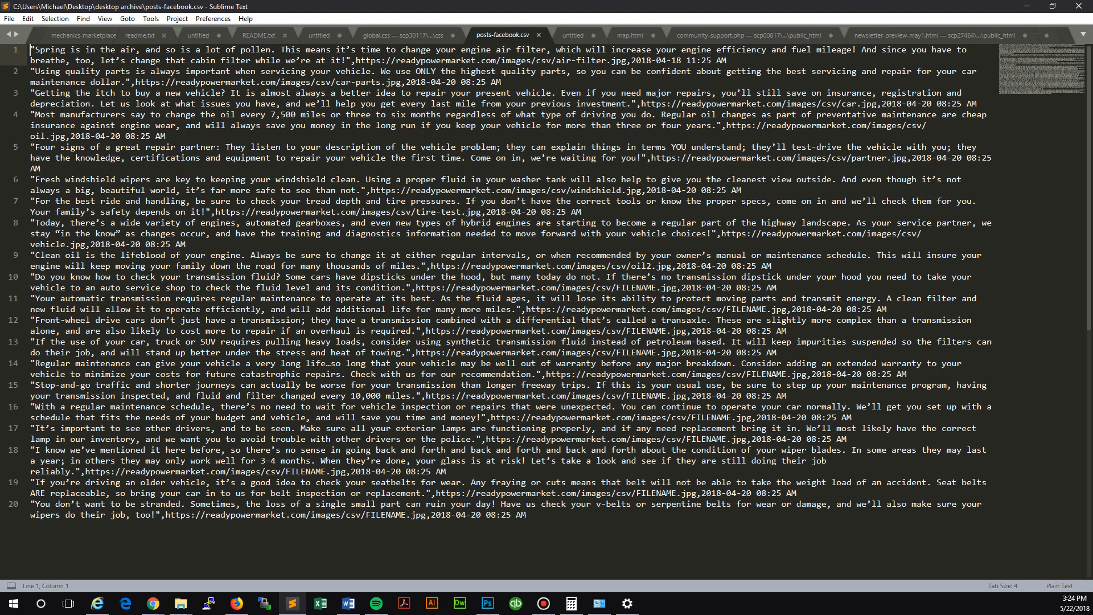
Step: Examine how each row of posts-facebook.csv is built, including the quotes, apostrophes and commas in the first post
click(527, 515)
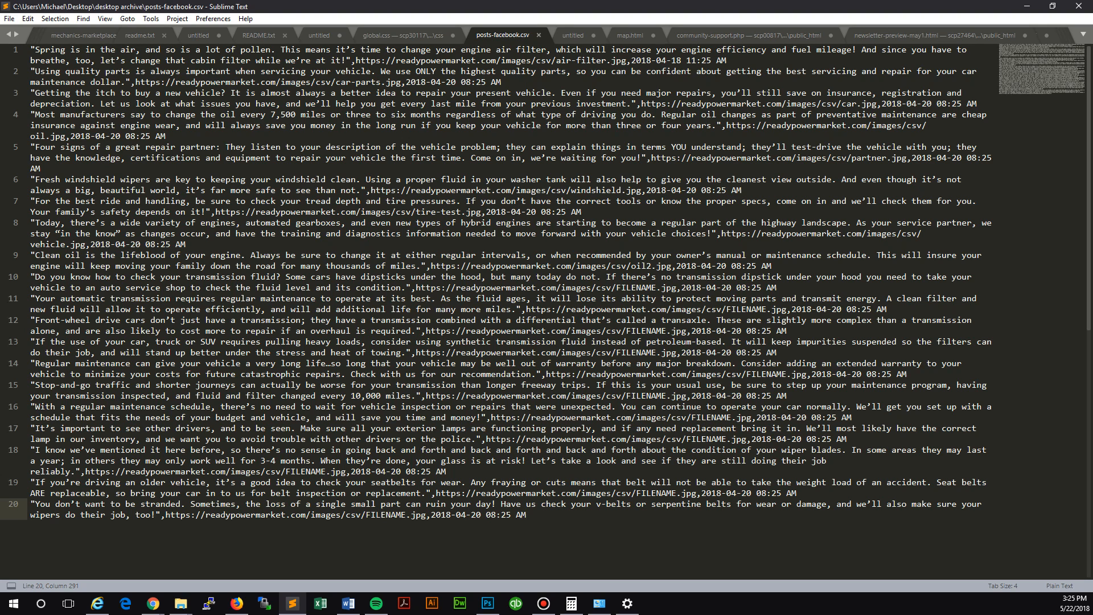
click(35, 50)
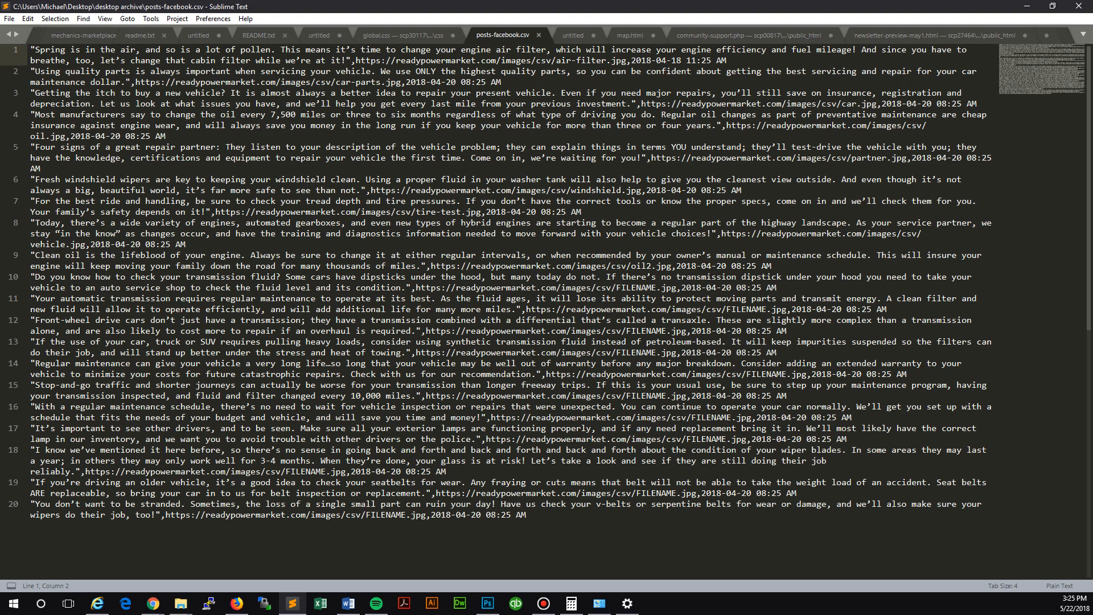
drag(351, 61, 345, 60)
click(306, 60)
drag(295, 61, 301, 60)
click(193, 59)
drag(140, 50, 136, 50)
click(352, 71)
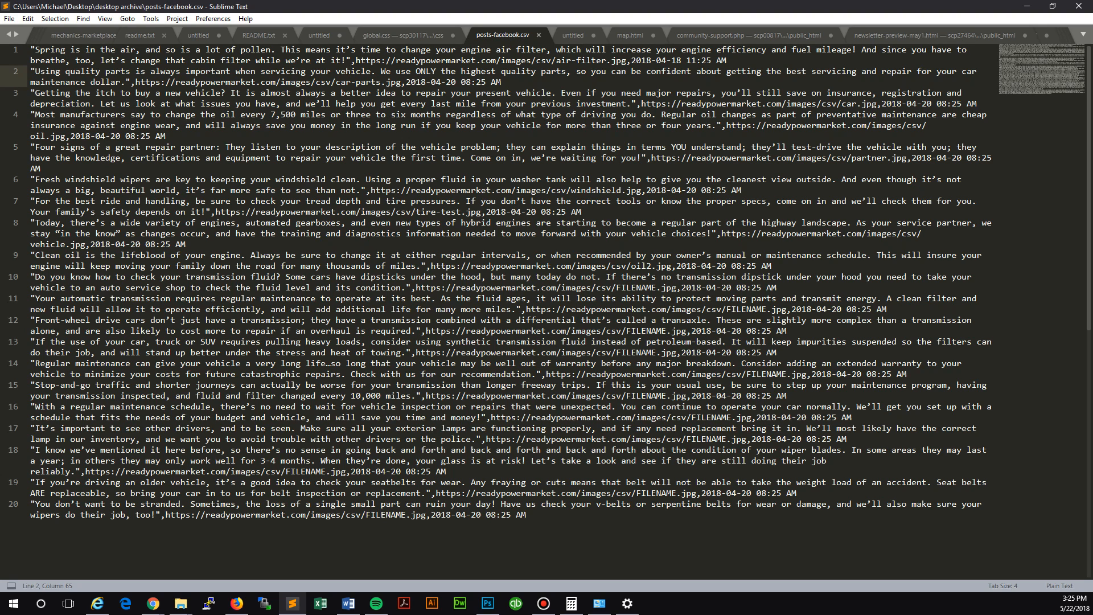
Step: Enlarge the text and try adding a straight apostrophe to "let’s" in row 1
drag(35, 50, 31, 50)
click(45, 50)
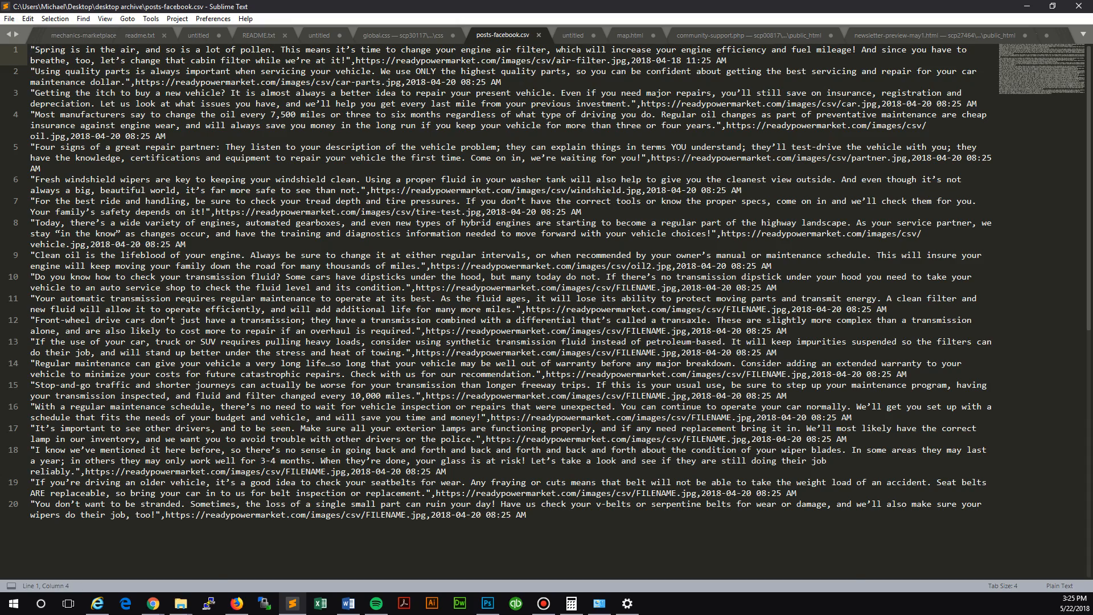
scroll(45, 50, up, 6)
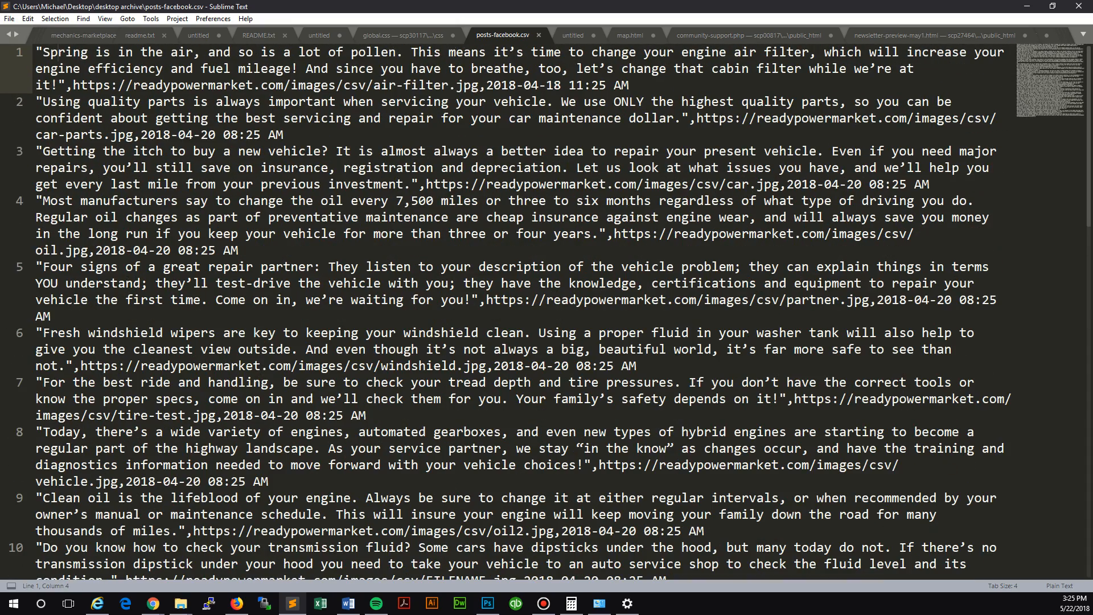
drag(42, 53, 36, 53)
click(606, 68)
text(')
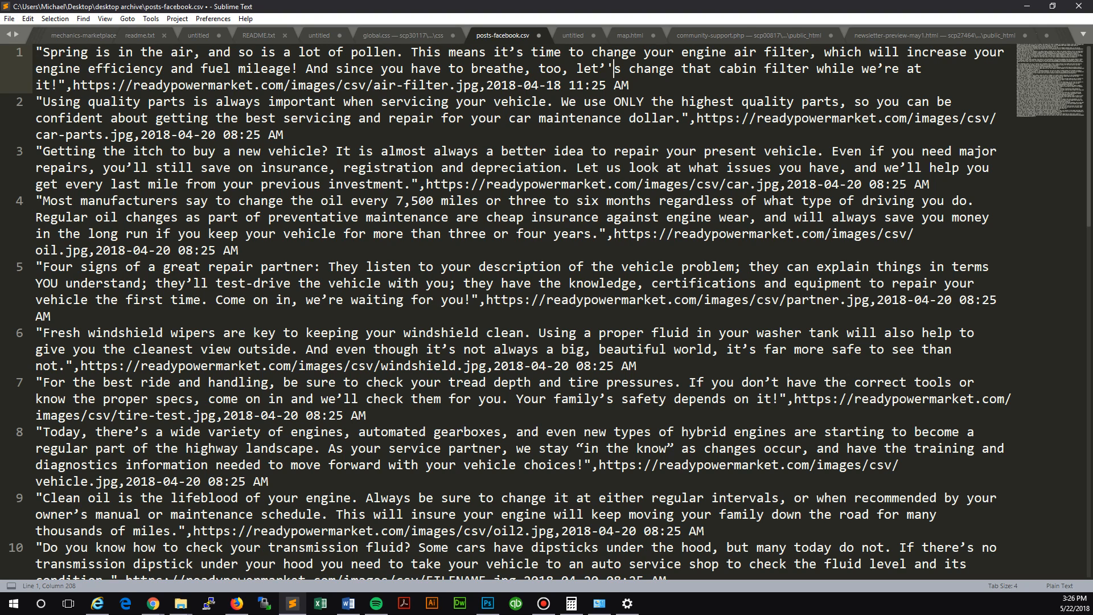
key(BackSpace)
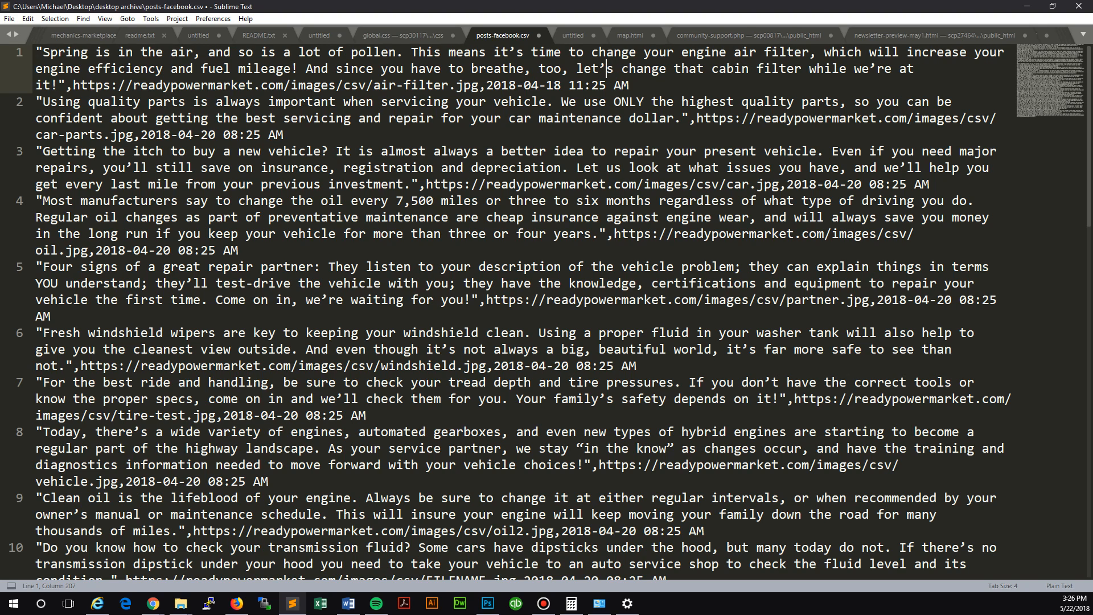
Step: Examine the punctuation, opening quote and end of row 1, and reduce the text size until all twenty rows fit
click(629, 85)
click(613, 68)
drag(42, 52, 36, 52)
click(88, 68)
mouse_move(65, 84)
mouse_down()
mouse_move(36, 52)
mouse_move(65, 85)
mouse_up()
click(380, 69)
key(ctrl+minus)
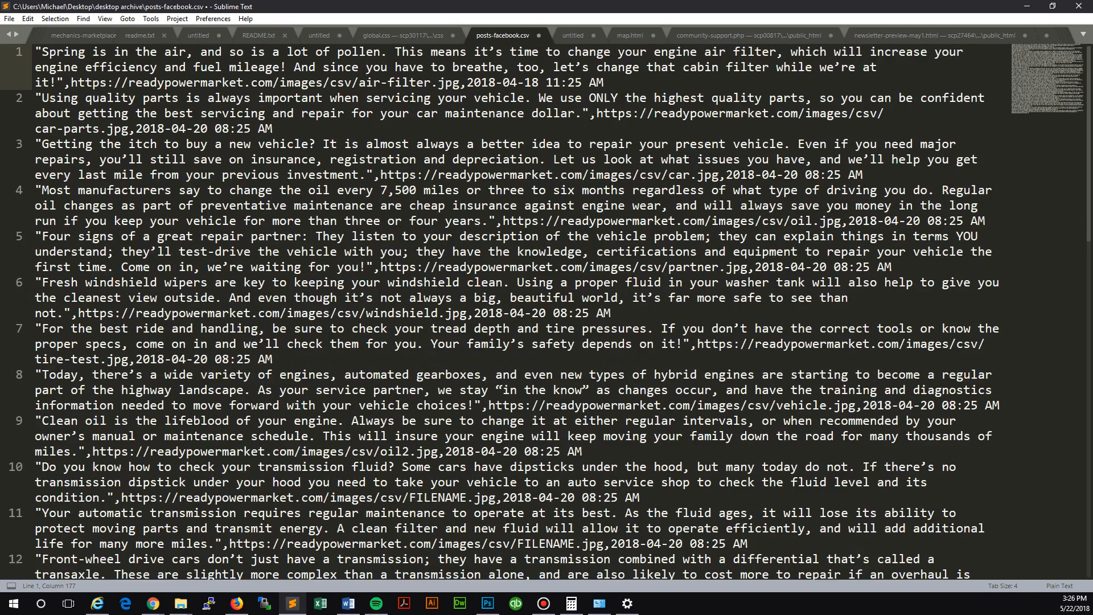
key(ctrl+minus)
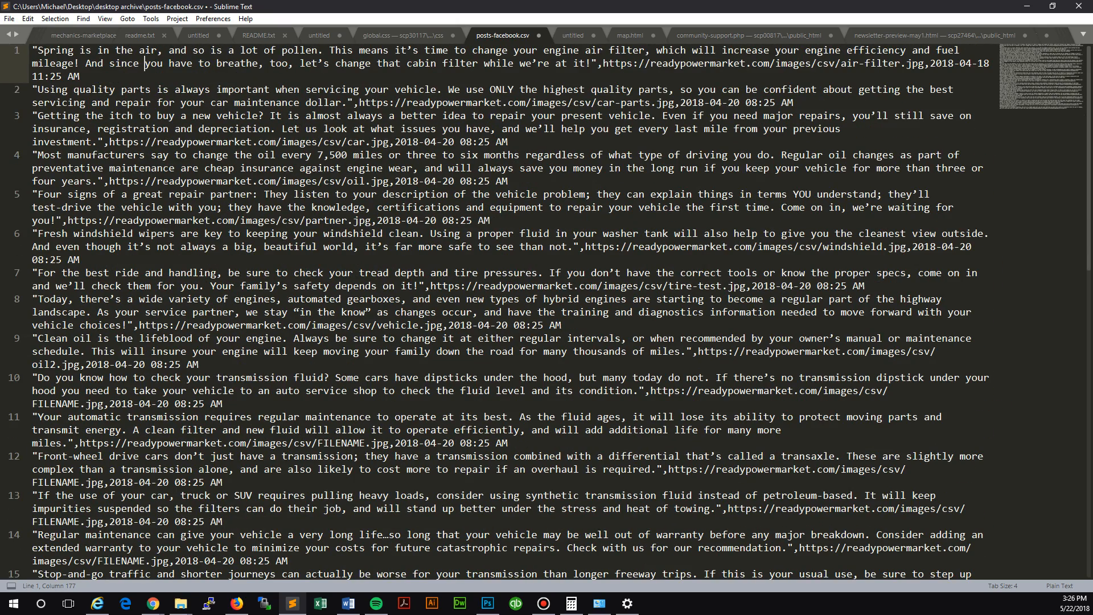
key(ctrl+minus)
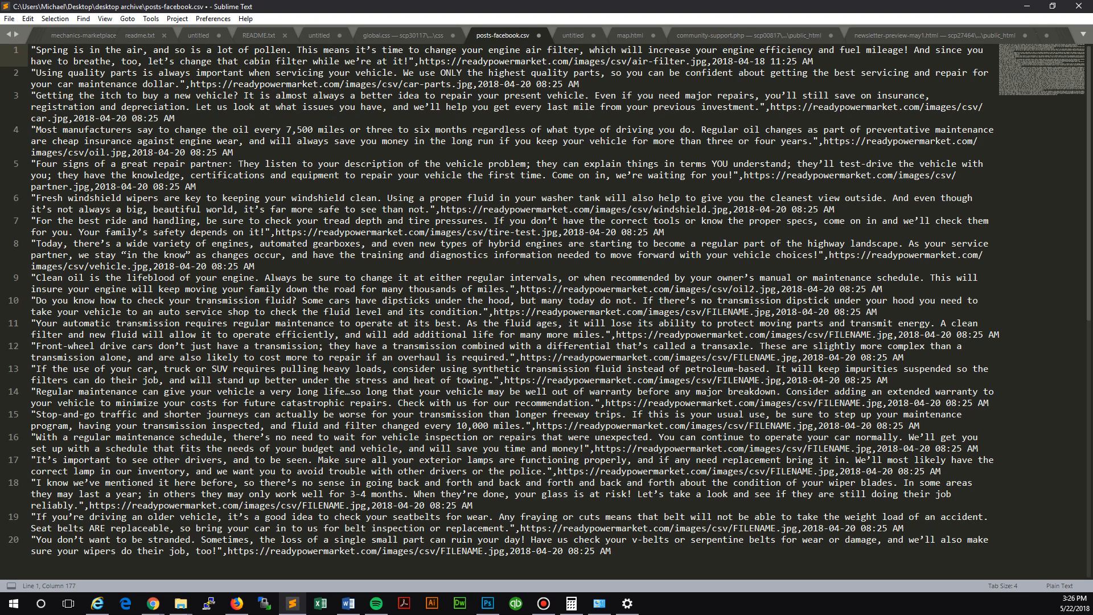
click(175, 119)
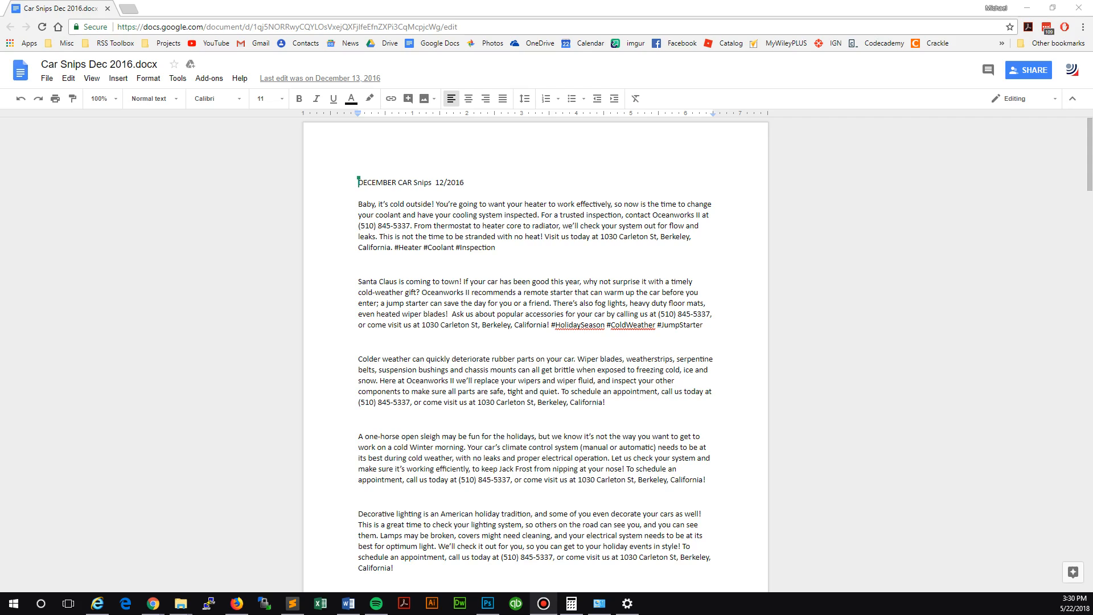
Step: Read through the prepared posts in the Google Docs document Car Snips Dec 2016.docx, from the first page into the second
scroll(535, 353, down, 8)
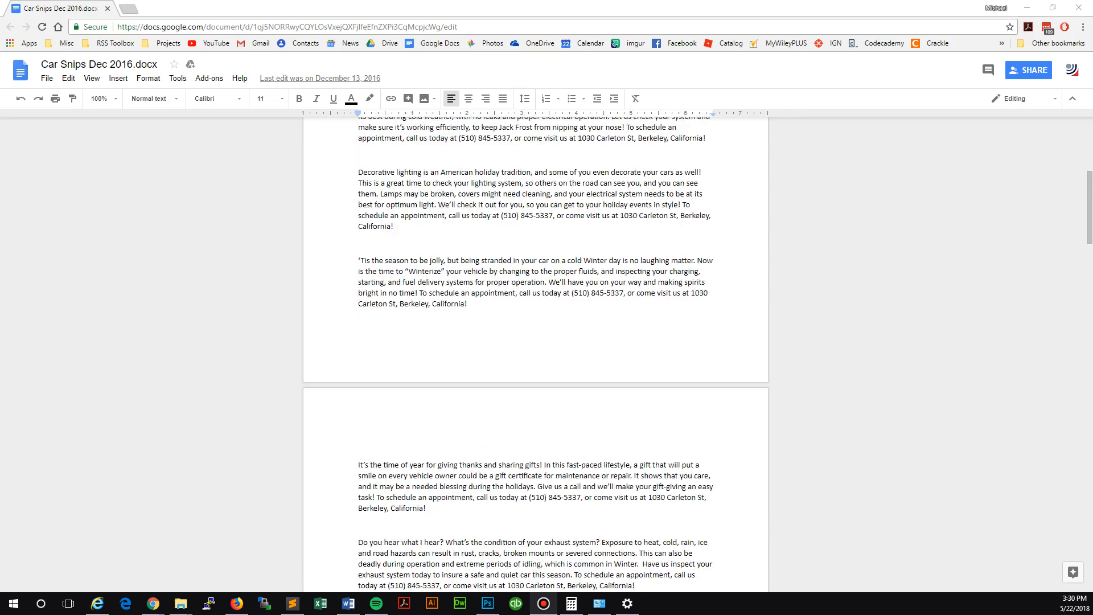
scroll(535, 353, up, 8)
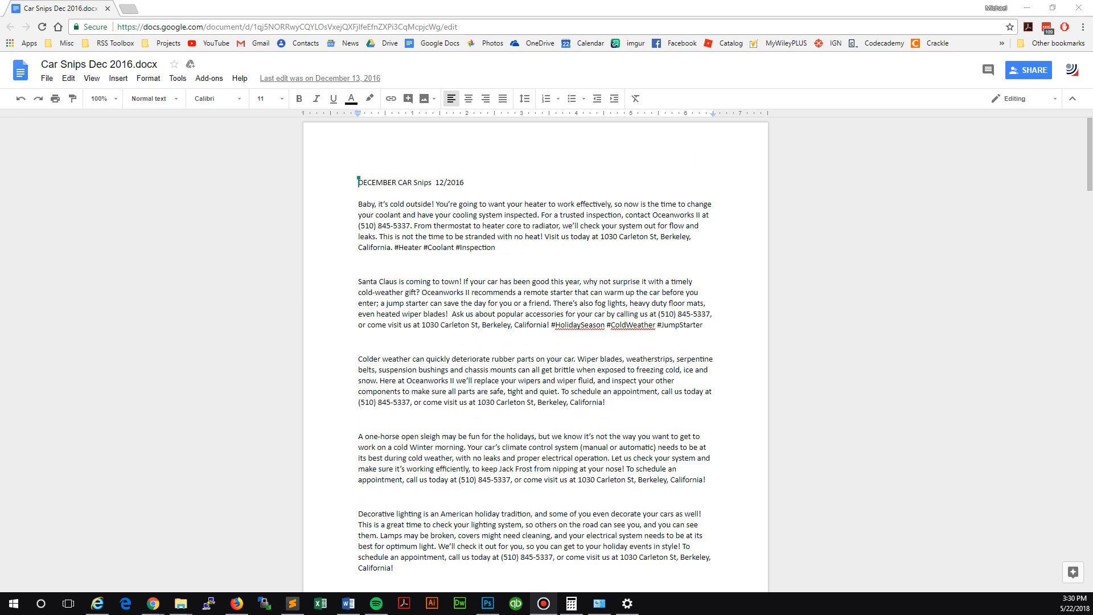
scroll(536, 353, down, 8)
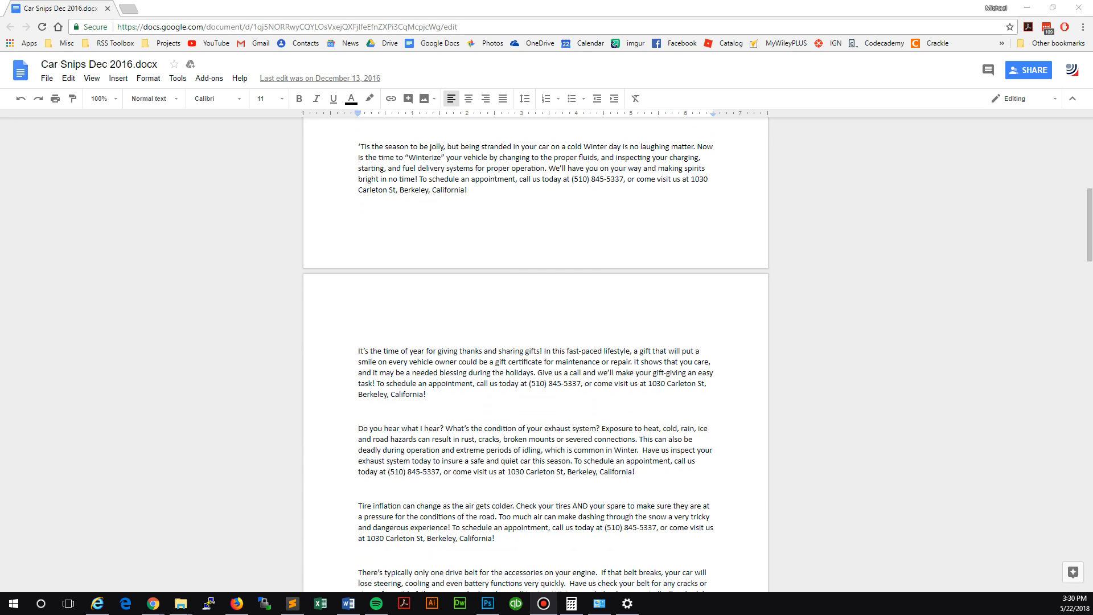
scroll(535, 352, down, 4)
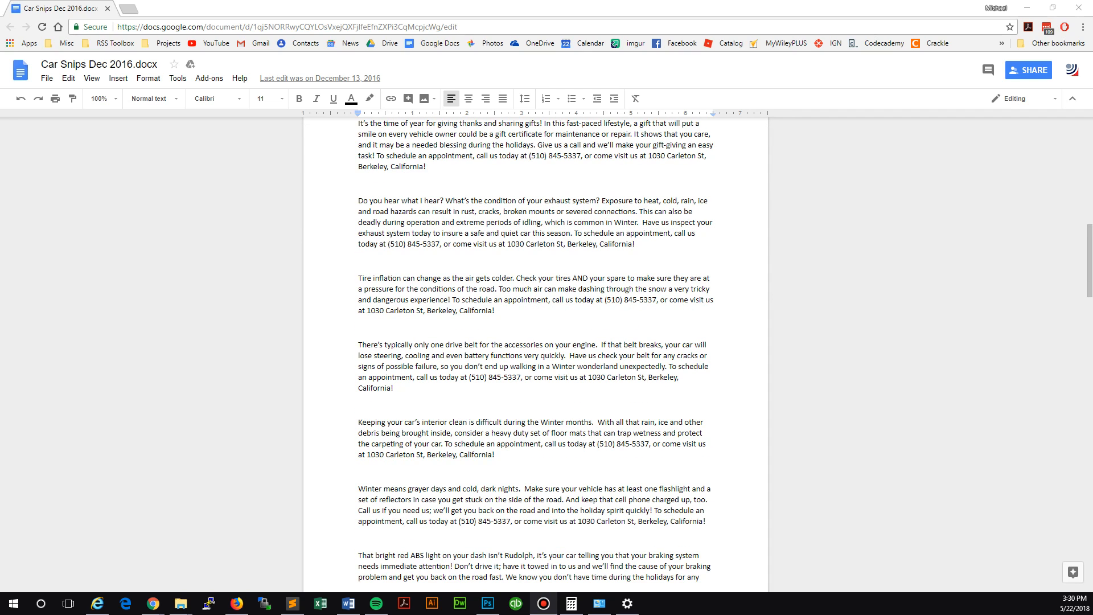
scroll(535, 353, up, 12)
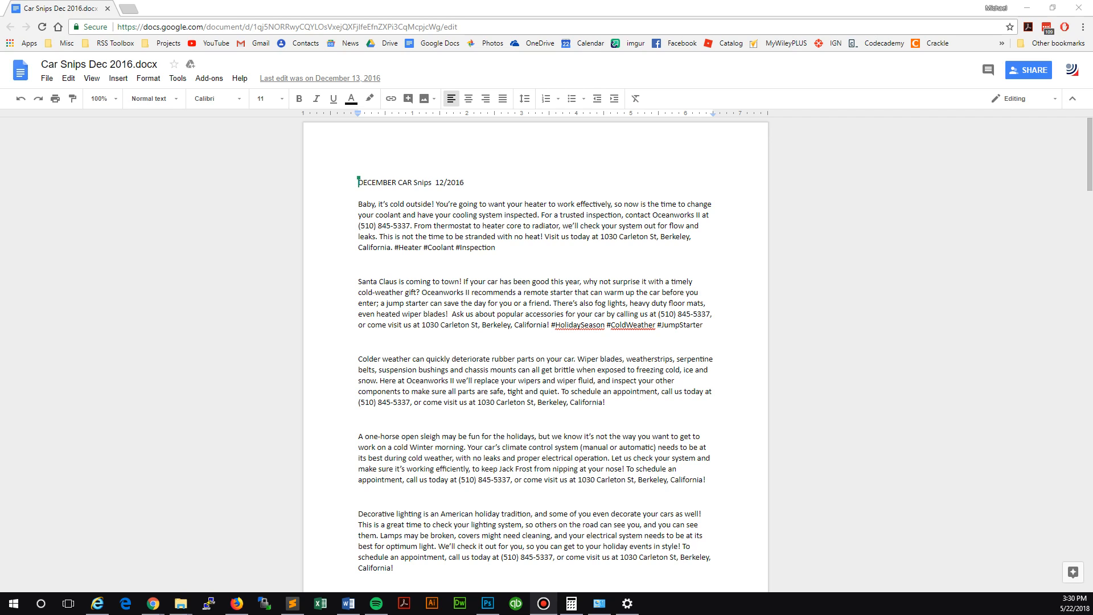
drag(366, 205, 410, 207)
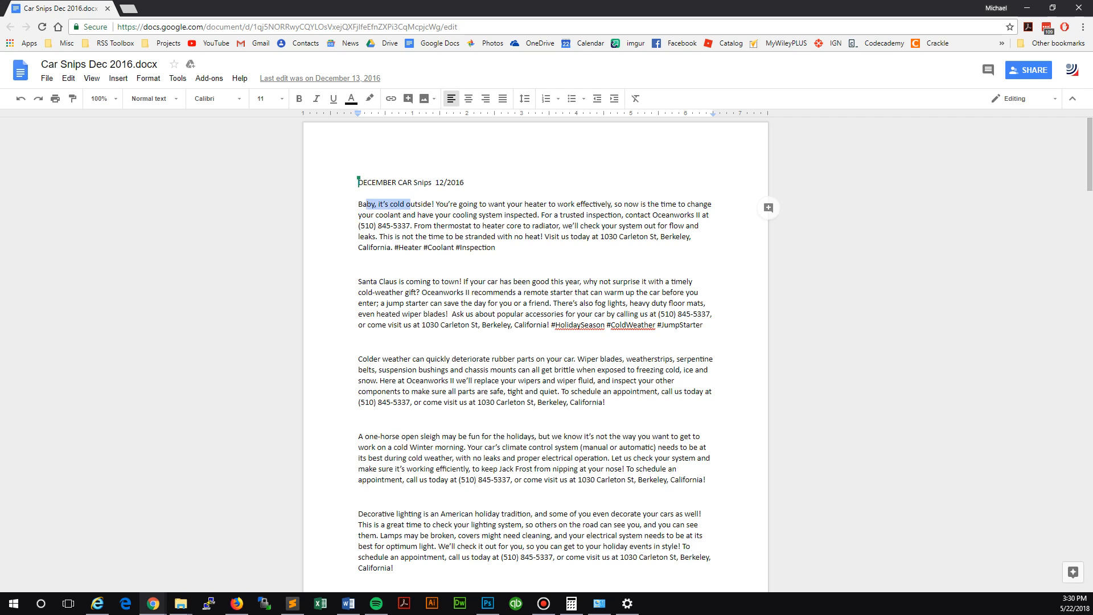
click(416, 215)
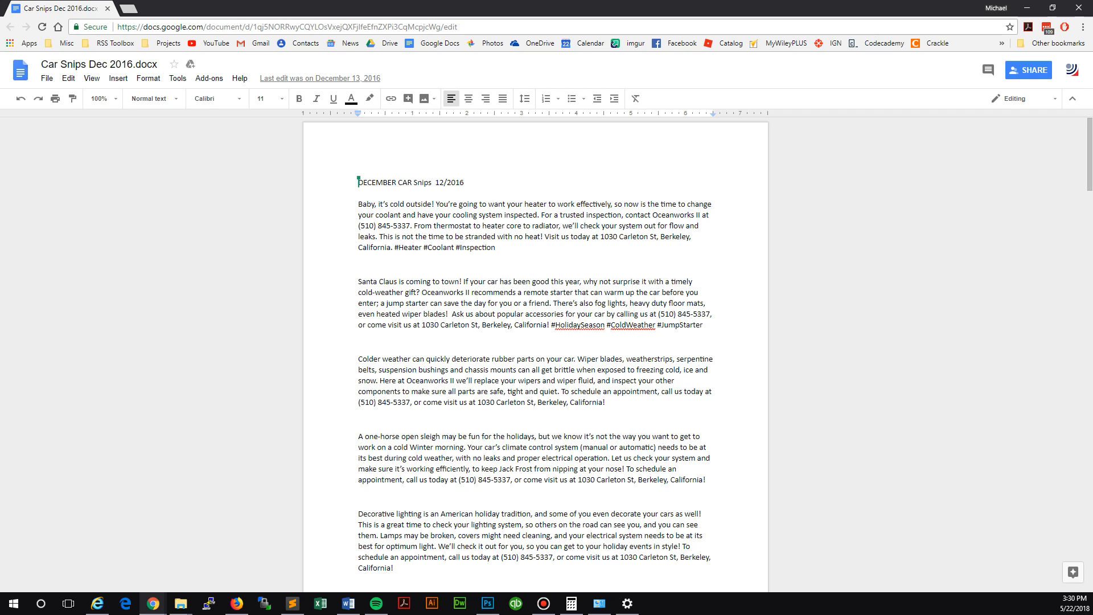
scroll(416, 215, down, 2)
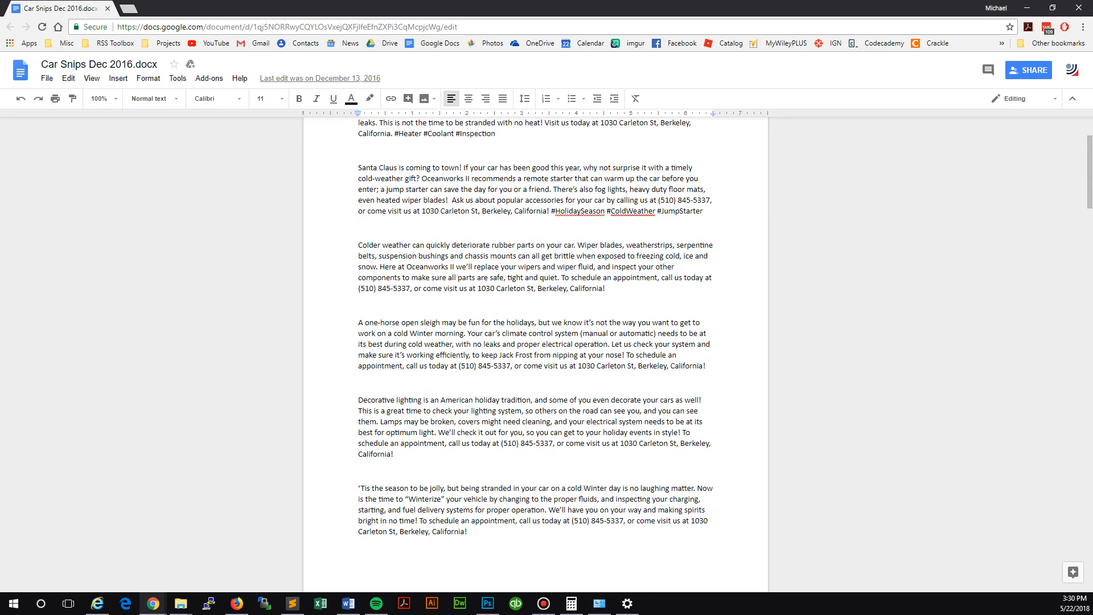
scroll(535, 340, down, 1)
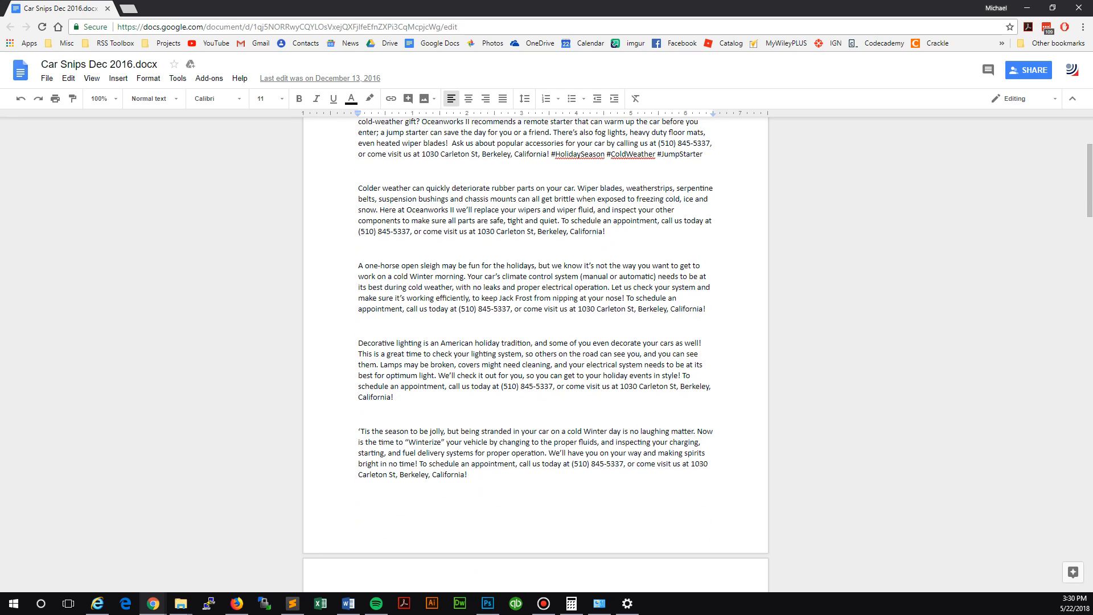
scroll(536, 340, down, 4)
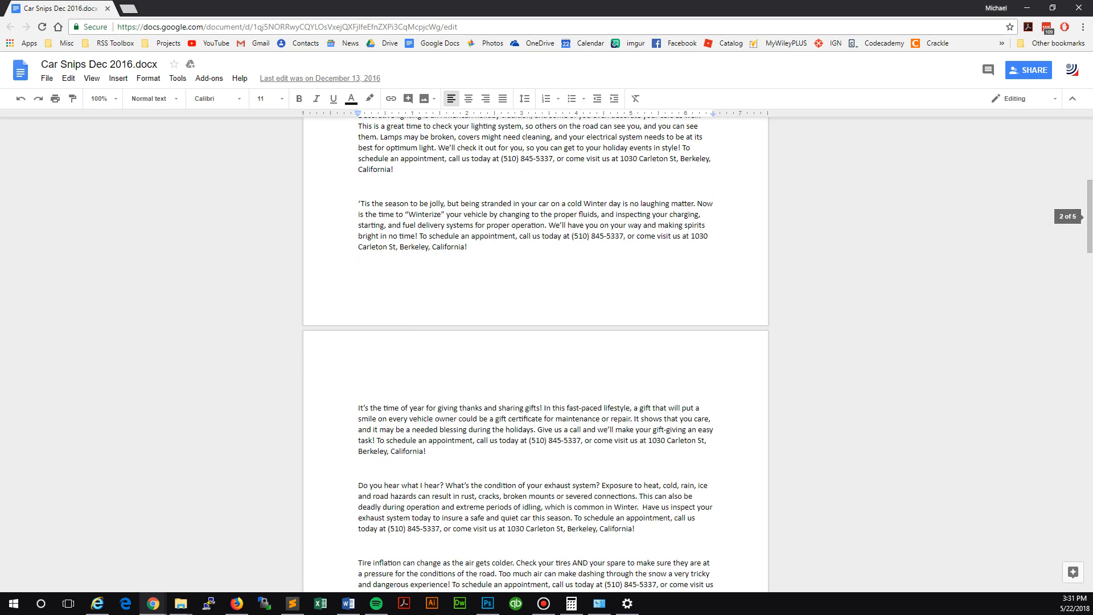
scroll(536, 340, down, 4)
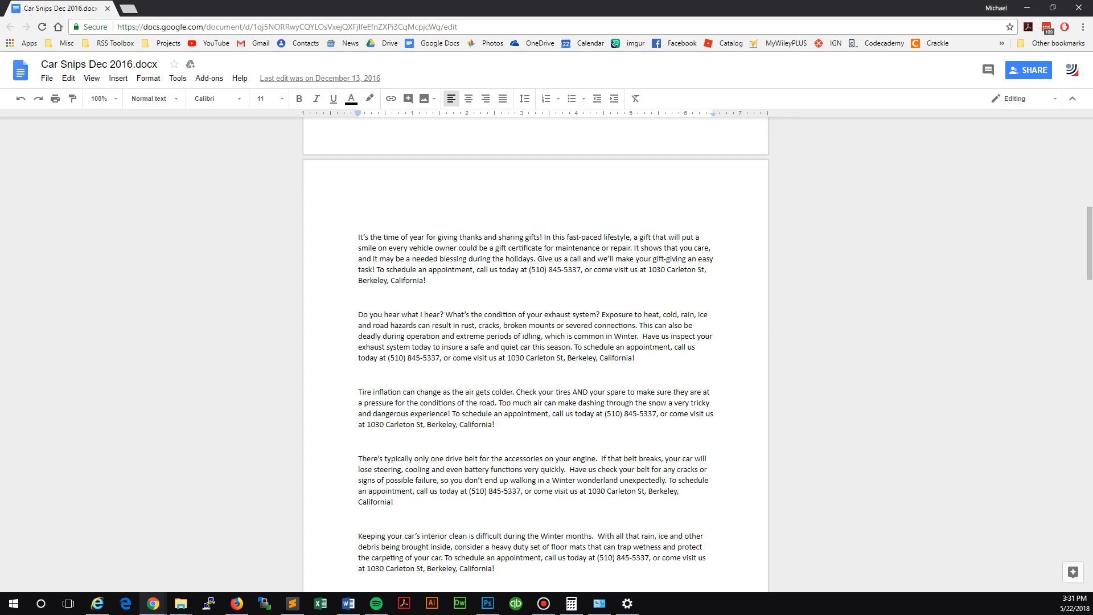
Step: Examine the exhaust system and tire inflation paragraphs as sample post text
drag(358, 314, 572, 336)
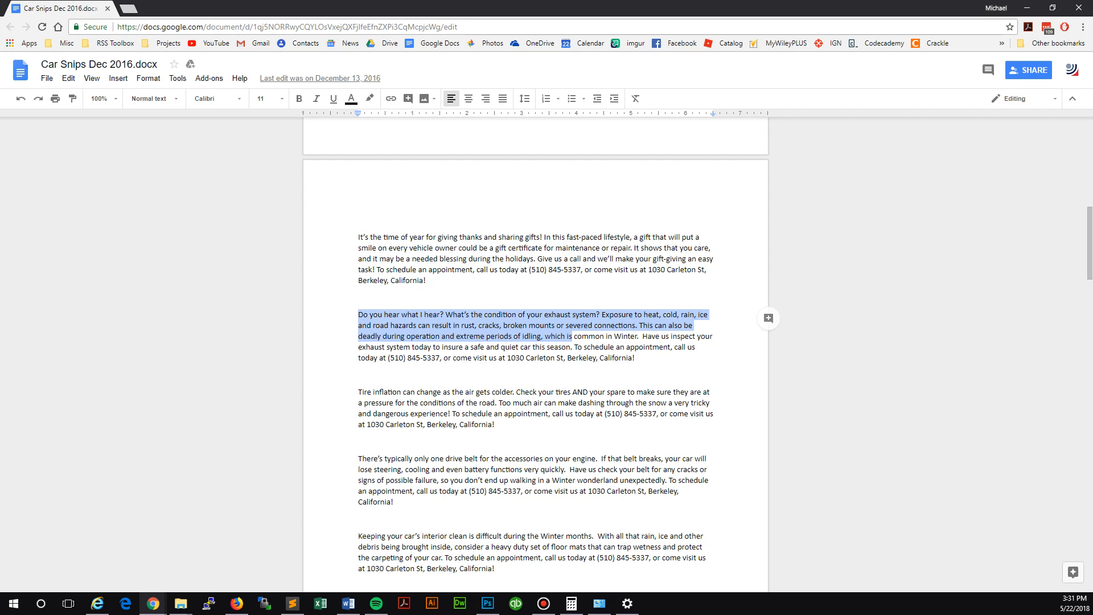
click(510, 392)
scroll(535, 367, down, 1)
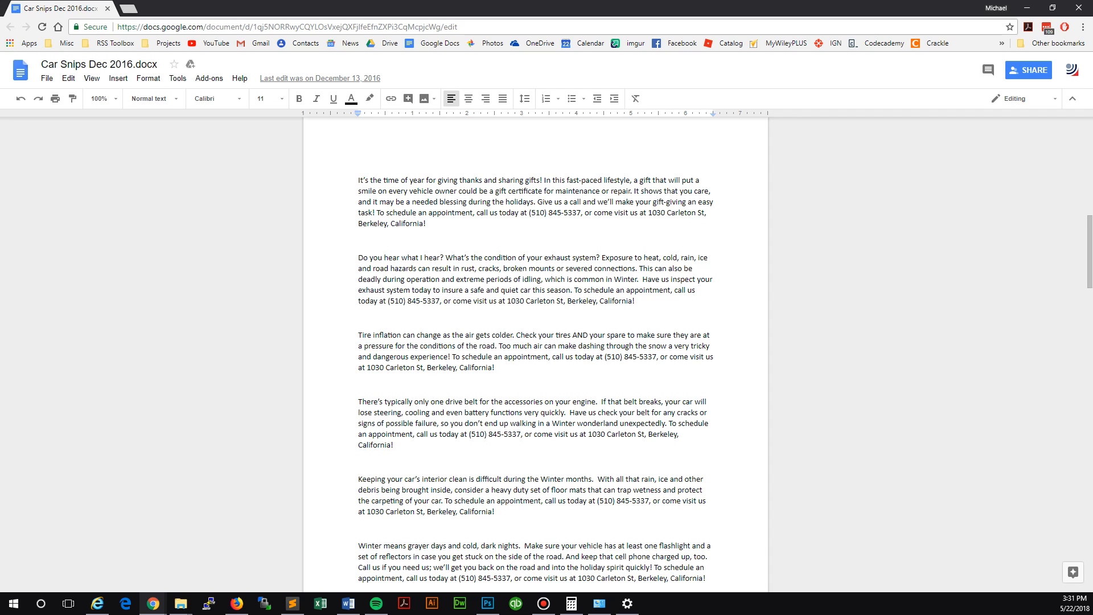
scroll(535, 341, down, 2)
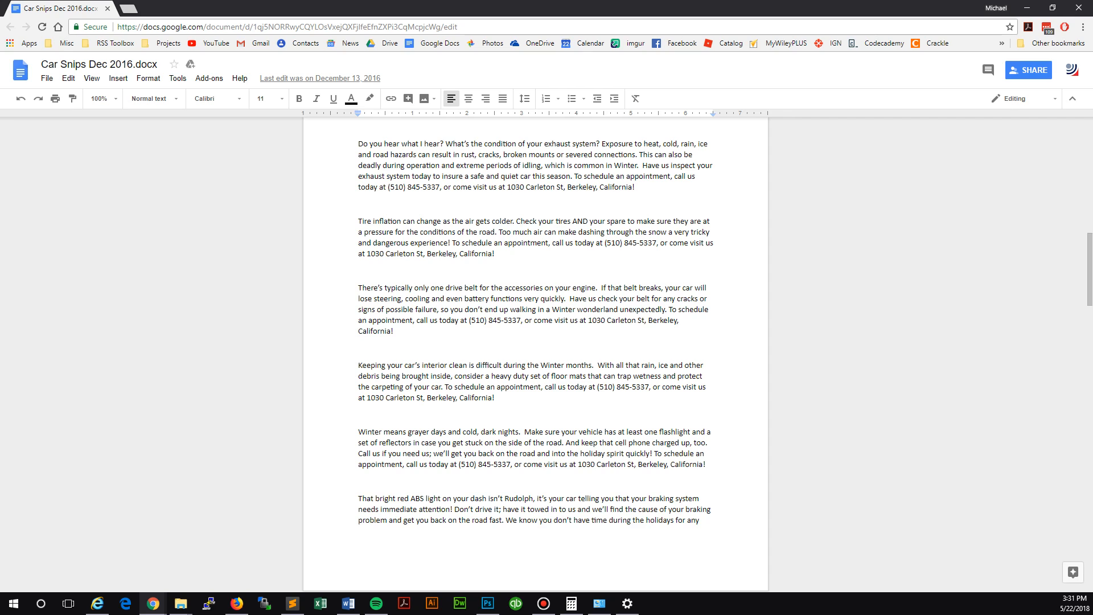
drag(358, 205, 495, 254)
click(414, 232)
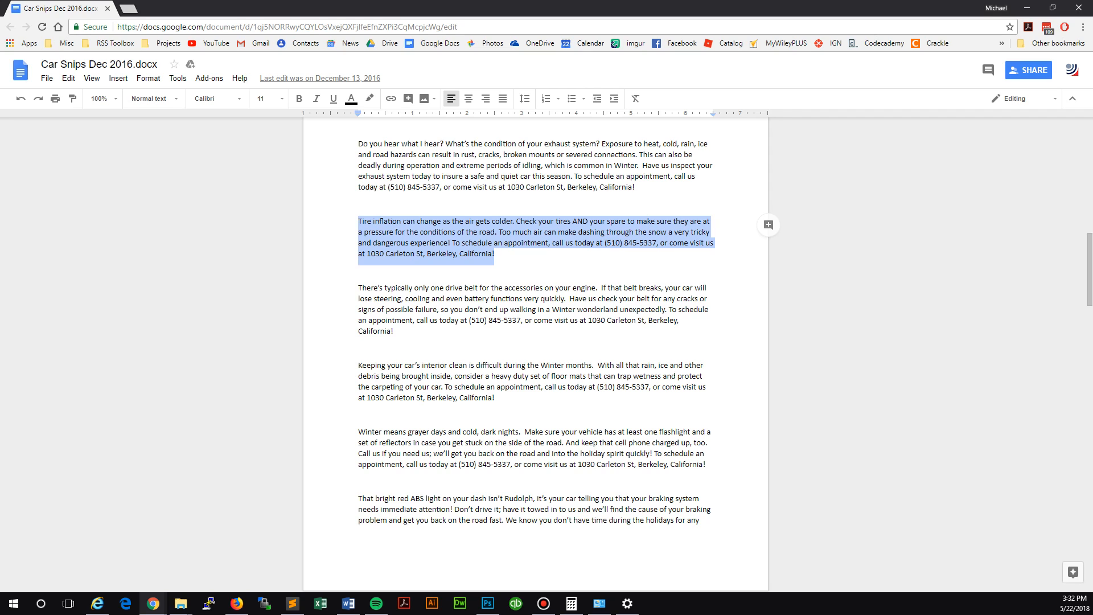
click(495, 253)
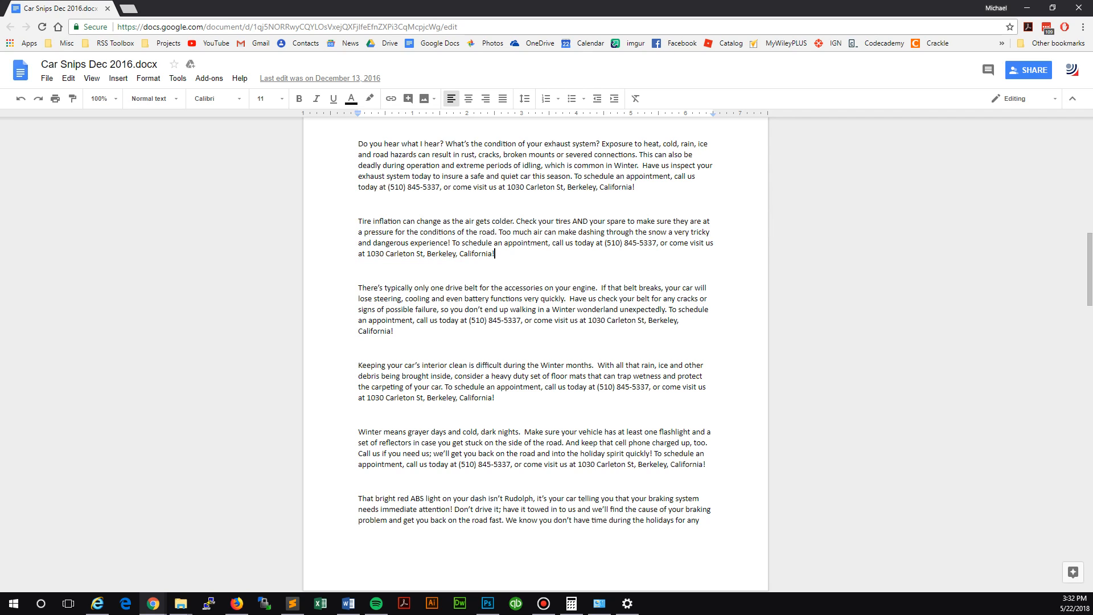
Step: Point out the phone number in the tire inflation paragraph and copy the whole paragraph
drag(605, 243, 657, 243)
click(624, 243)
drag(605, 243, 657, 243)
click(611, 243)
drag(605, 244, 657, 243)
drag(494, 255, 358, 221)
key(ctrl+c)
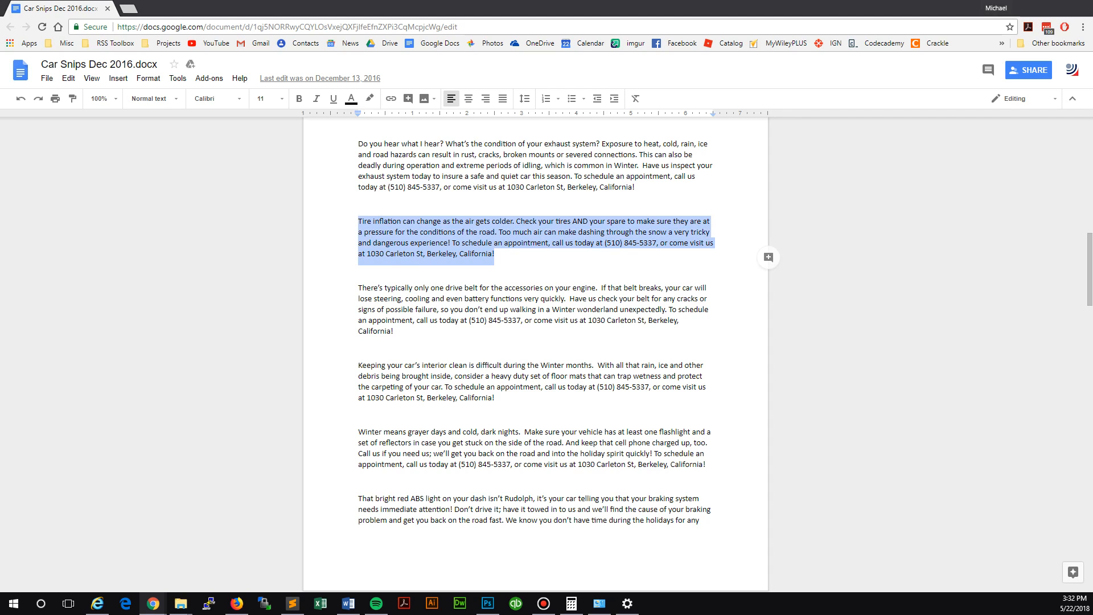
Step: Switch to Sublime Text and save a copy of posts-facebook.csv to the Desktop as posts-facebook-clientname-here.csv
key(alt+Tab)
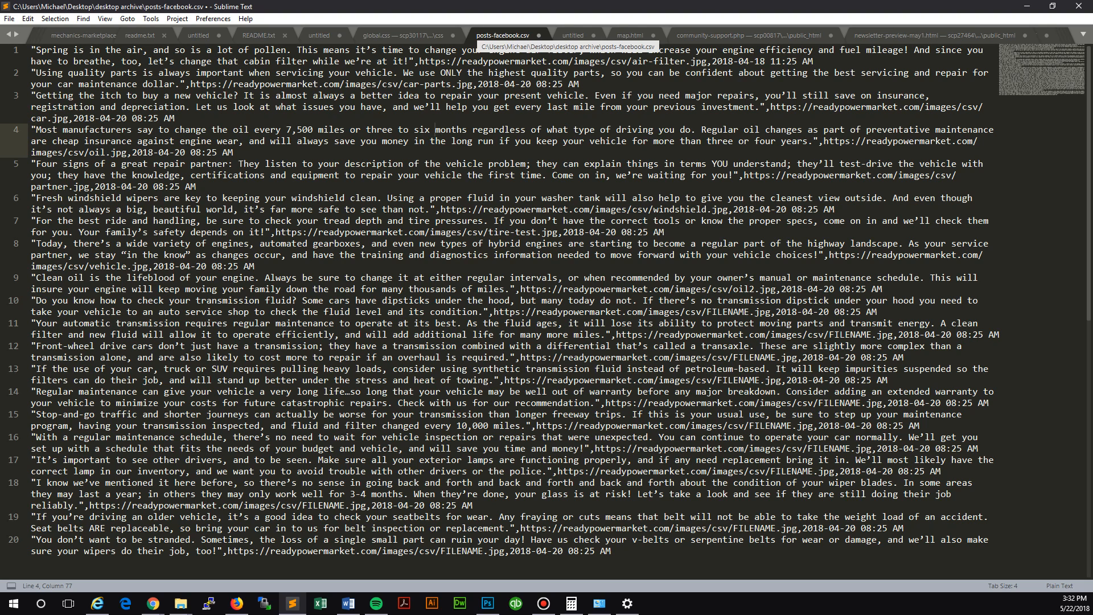
click(9, 18)
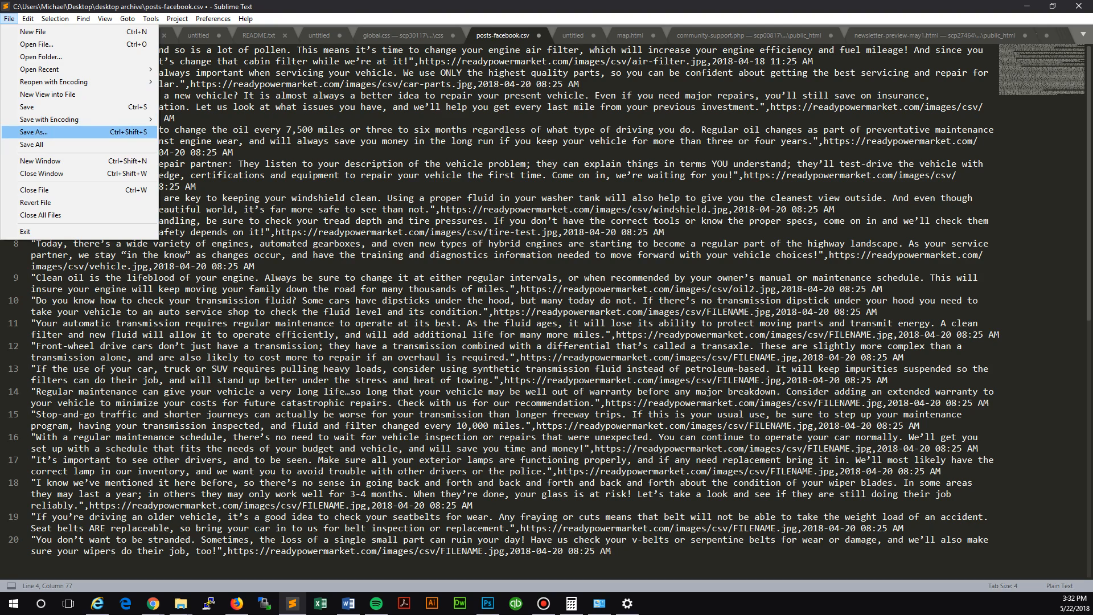
click(34, 131)
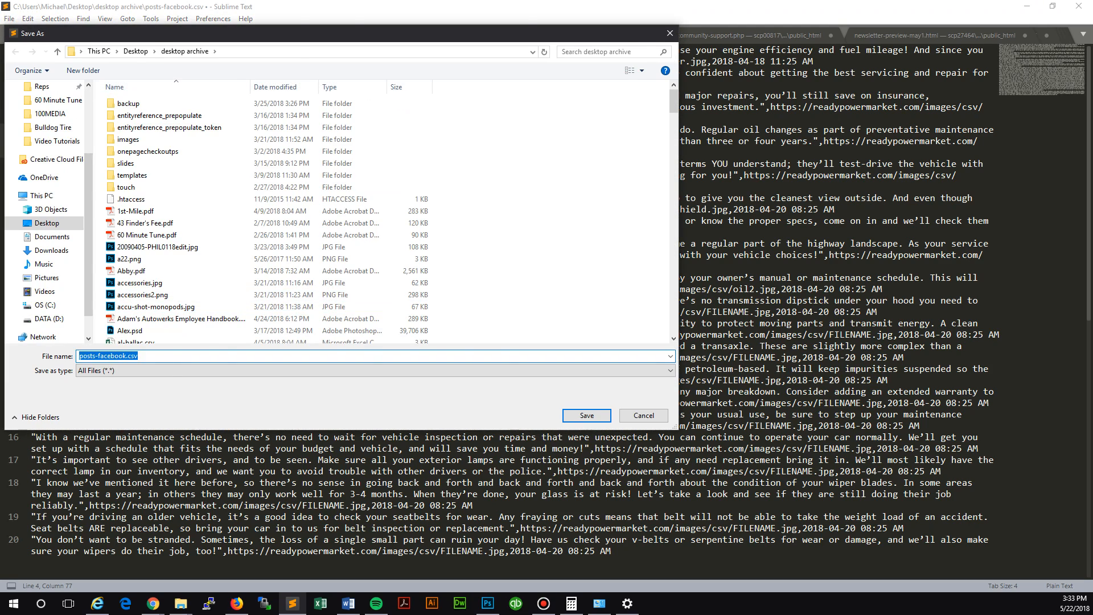
click(215, 367)
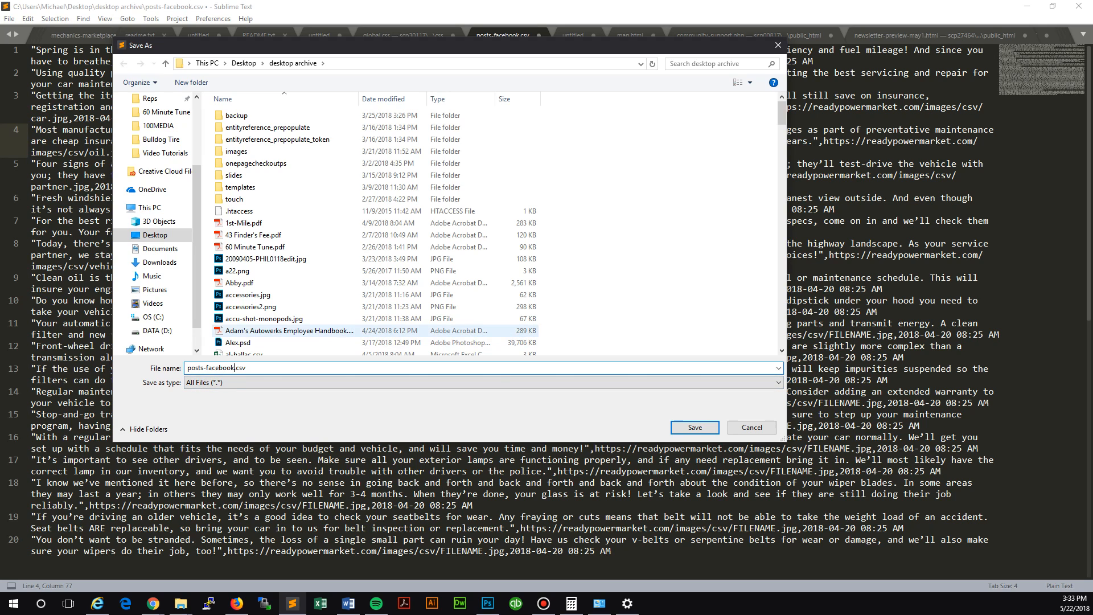
text(-clientname-here)
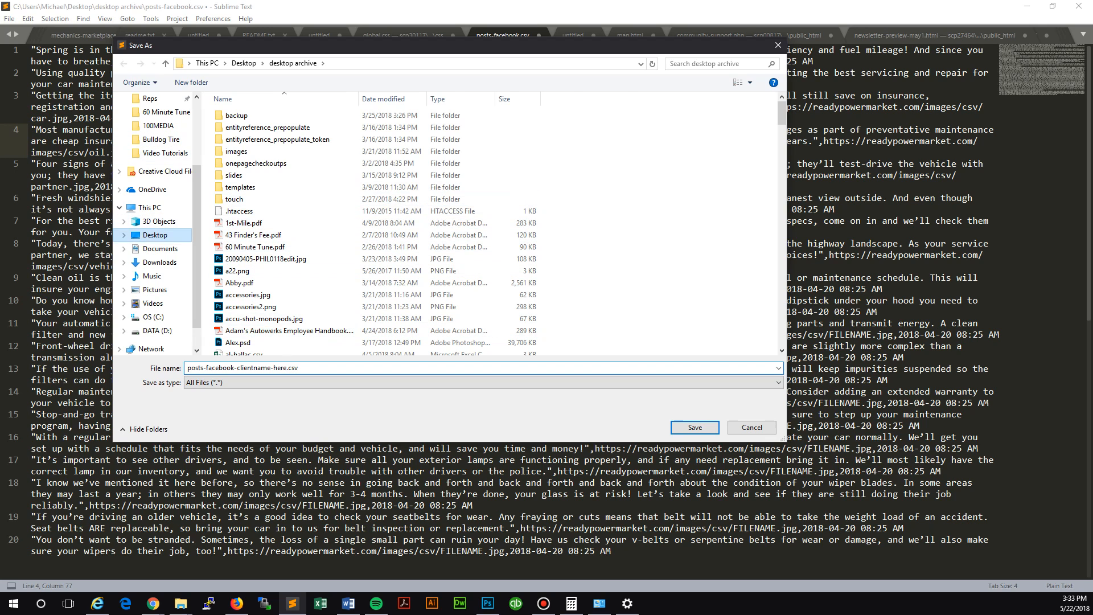
click(155, 234)
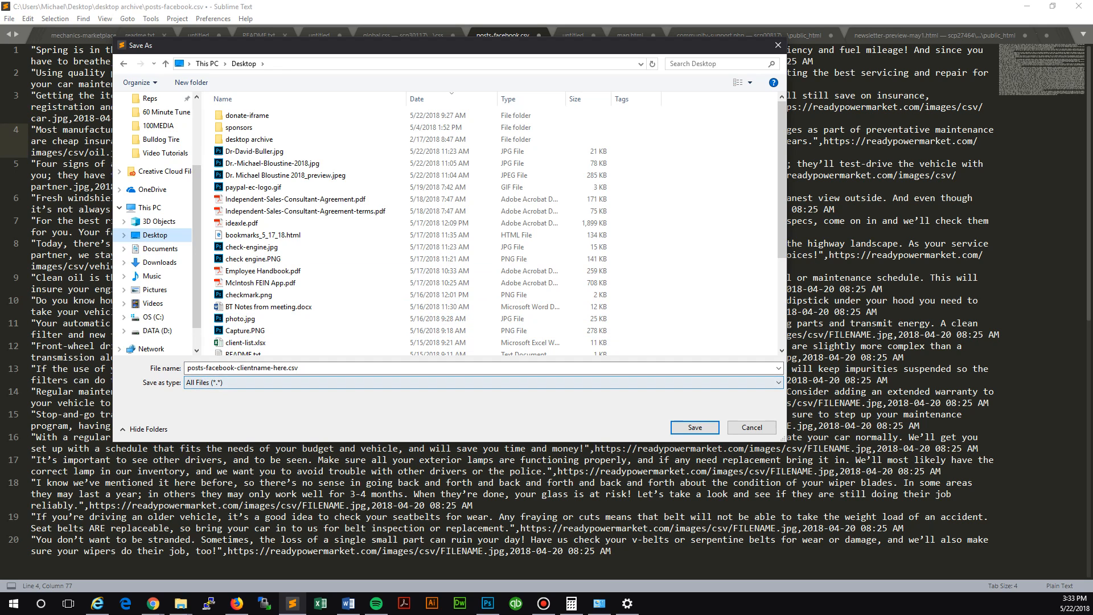
scroll(154, 228, up, 3)
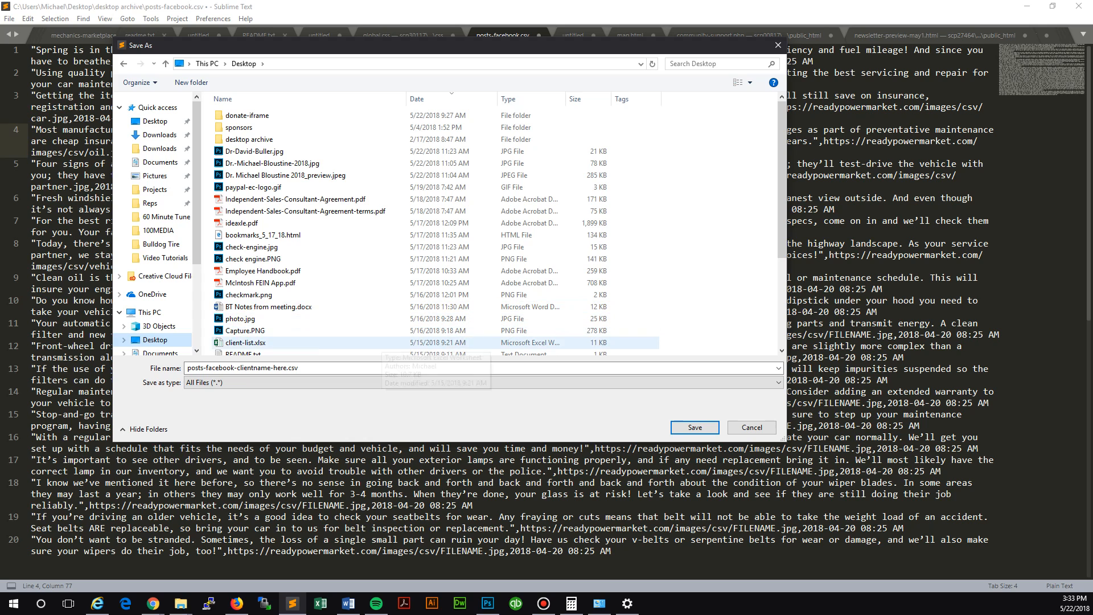
key(Tab)
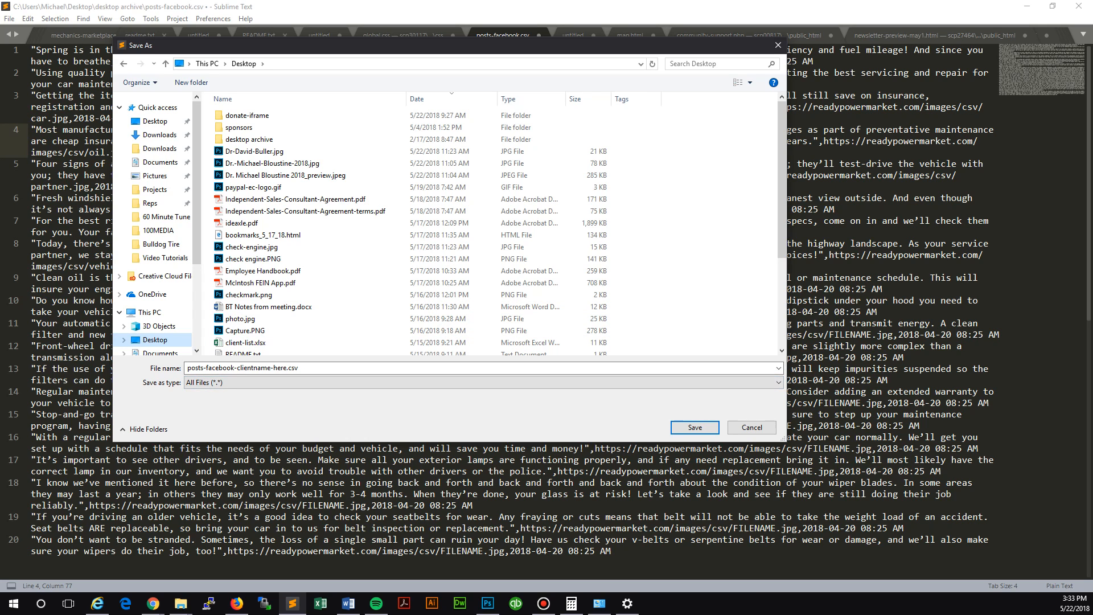
key(Return)
click(564, 130)
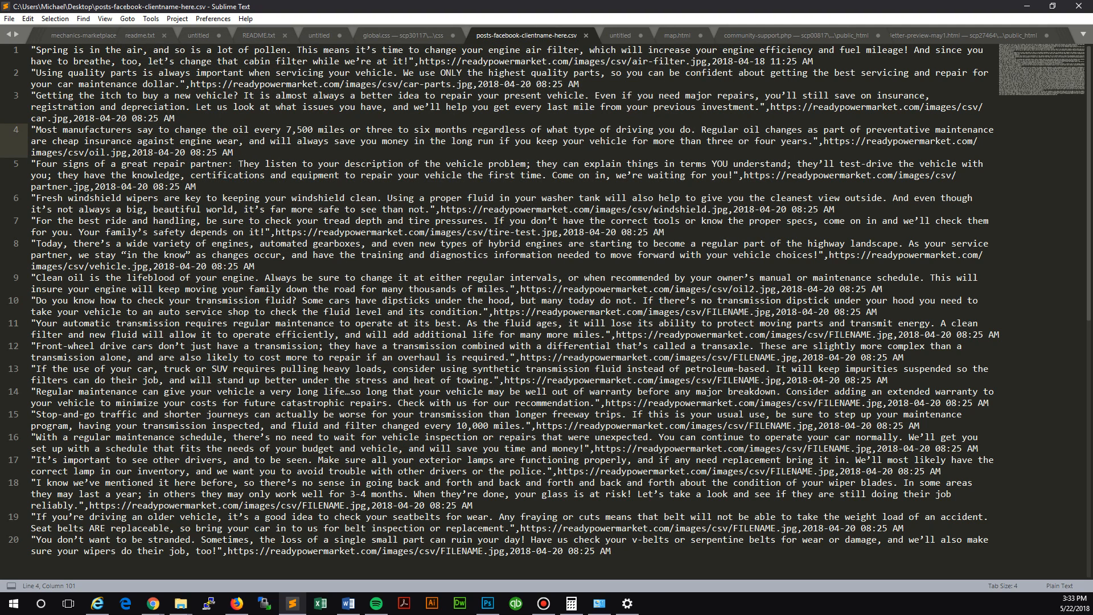
Step: Delete rows 2 through 20 so that only the air filter post in row 1 remains
click(36, 50)
drag(31, 72, 610, 551)
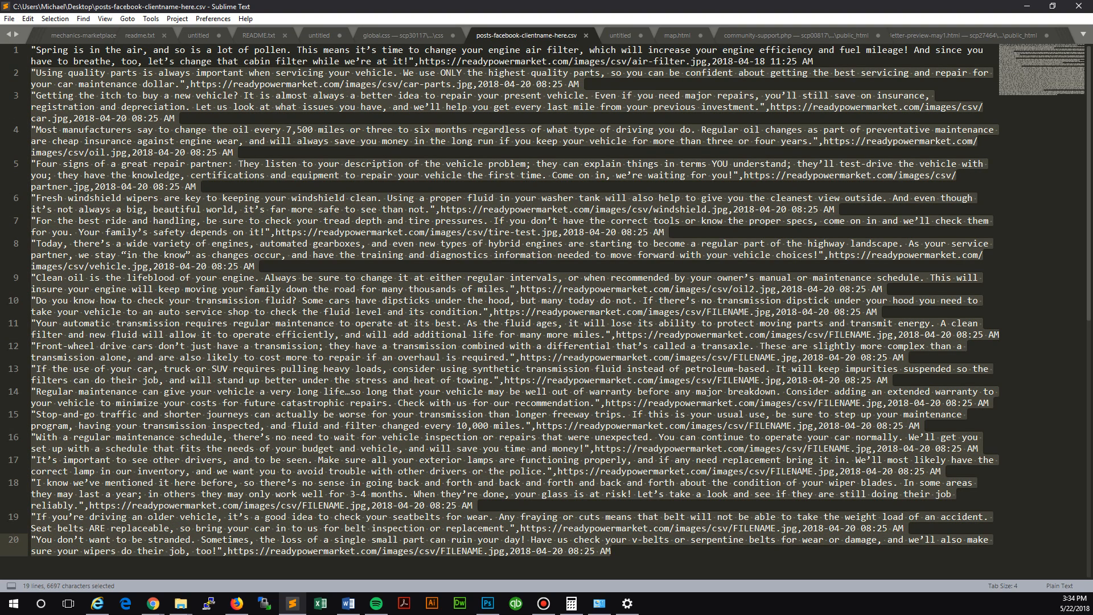
key(BackSpace)
key(BackSpace)
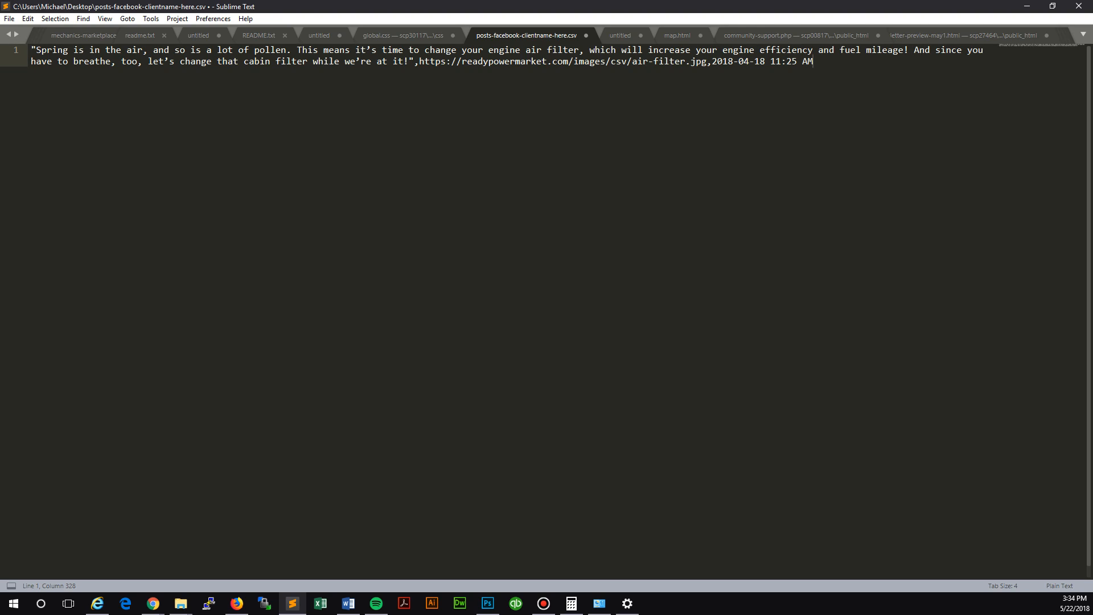
Step: Replace the post text inside row 1's quotation marks with the copied tire inflation paragraph
click(78, 49)
drag(36, 50, 409, 61)
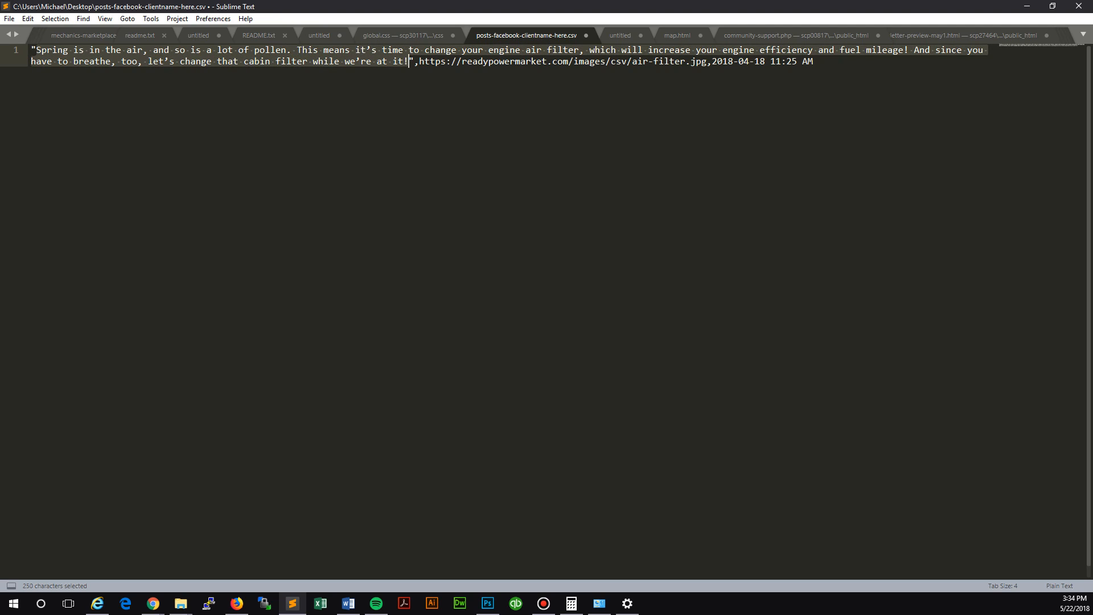
key(ctrl+v)
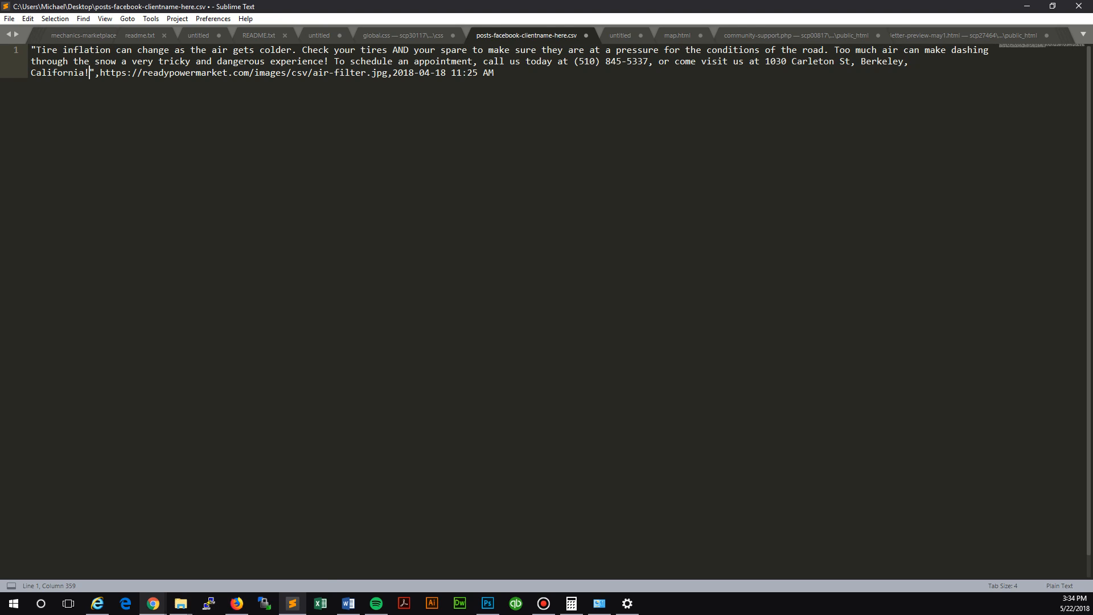
click(152, 602)
click(194, 518)
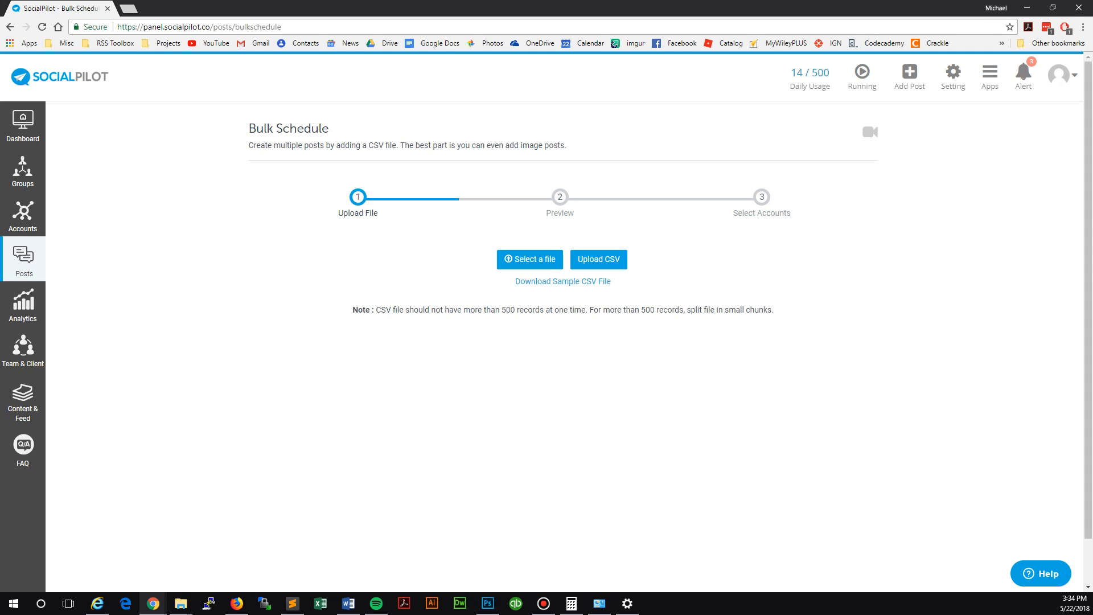
click(1027, 7)
Step: Copy row 1's air-filter.jpg image URL, open it in a new Chrome tab and point out the csv folder in the address
click(494, 73)
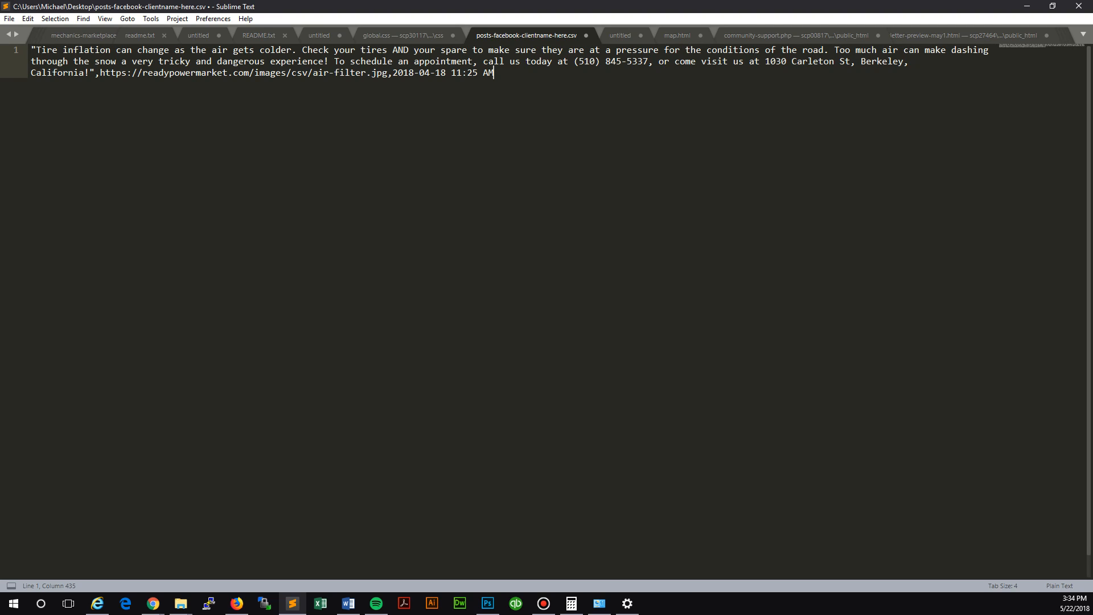
drag(100, 72, 388, 72)
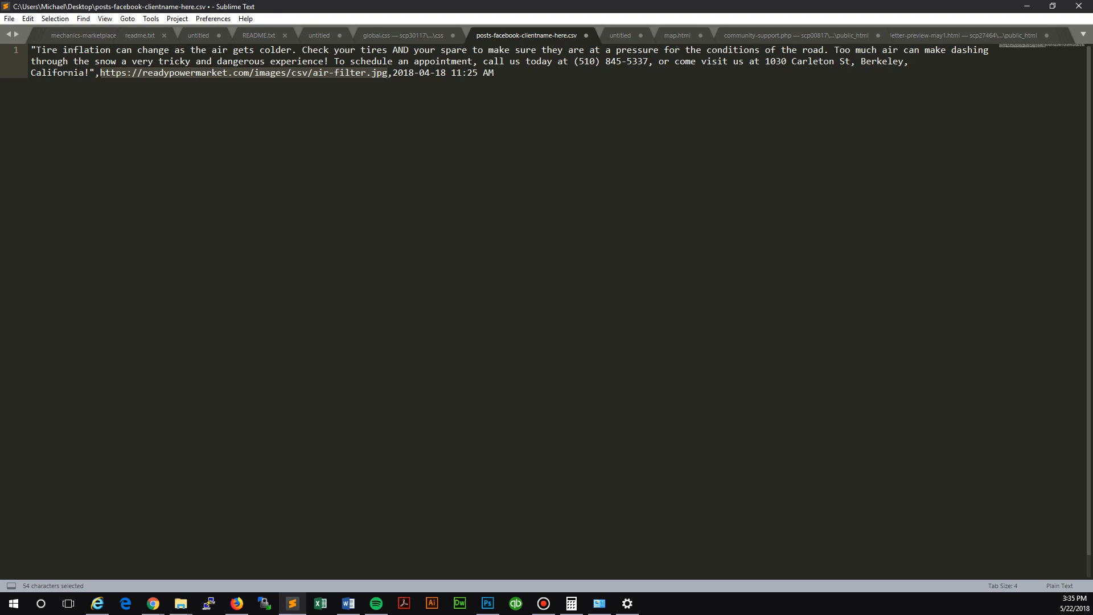
key(ctrl+c)
mouse_move(152, 603)
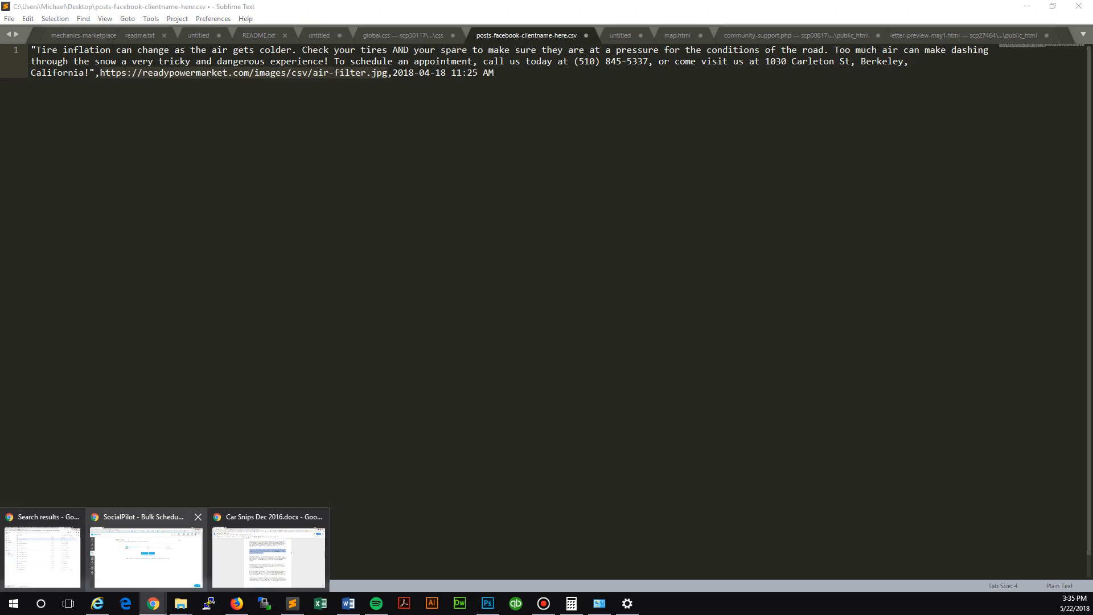
click(142, 555)
key(ctrl+t)
key(ctrl+v)
key(Return)
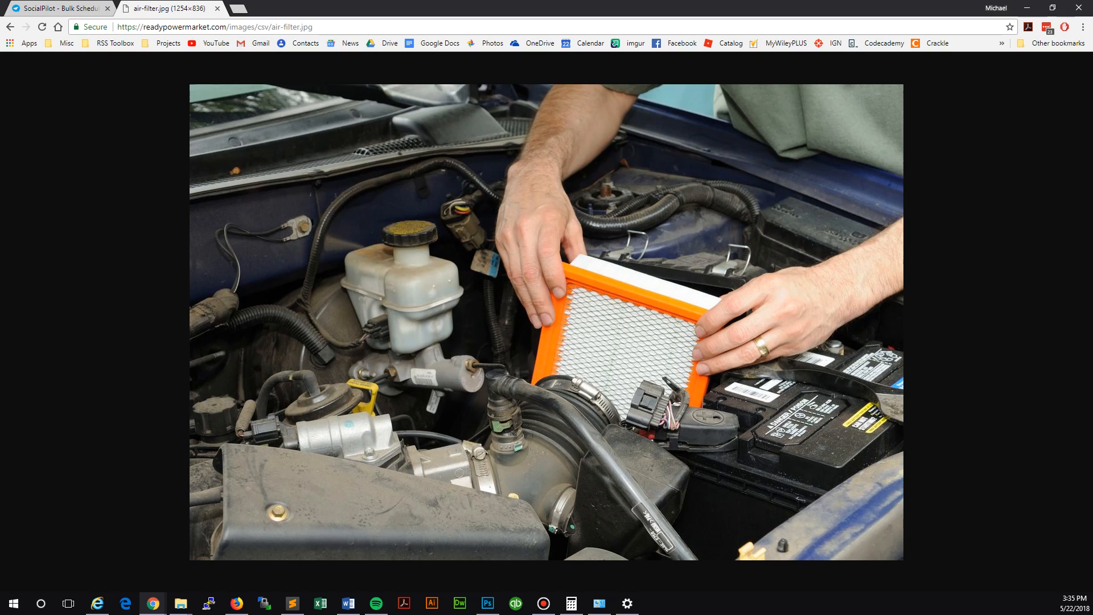
double_click(261, 26)
Step: Switch to WinSCP and connect to the server with the saved readypowermarket.com session
click(236, 602)
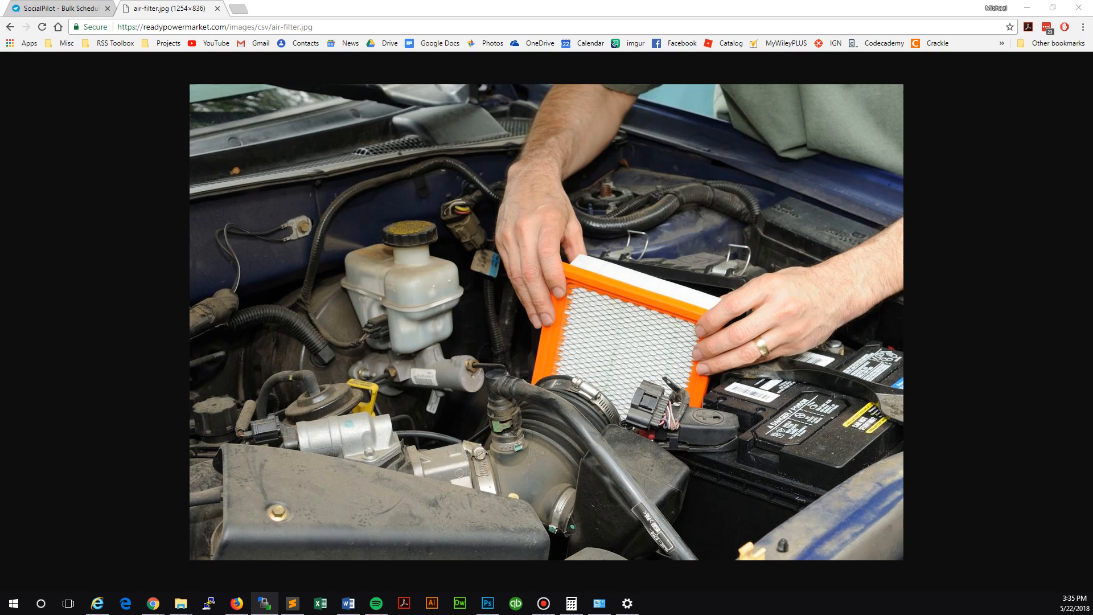
drag(1092, 137, 512, 151)
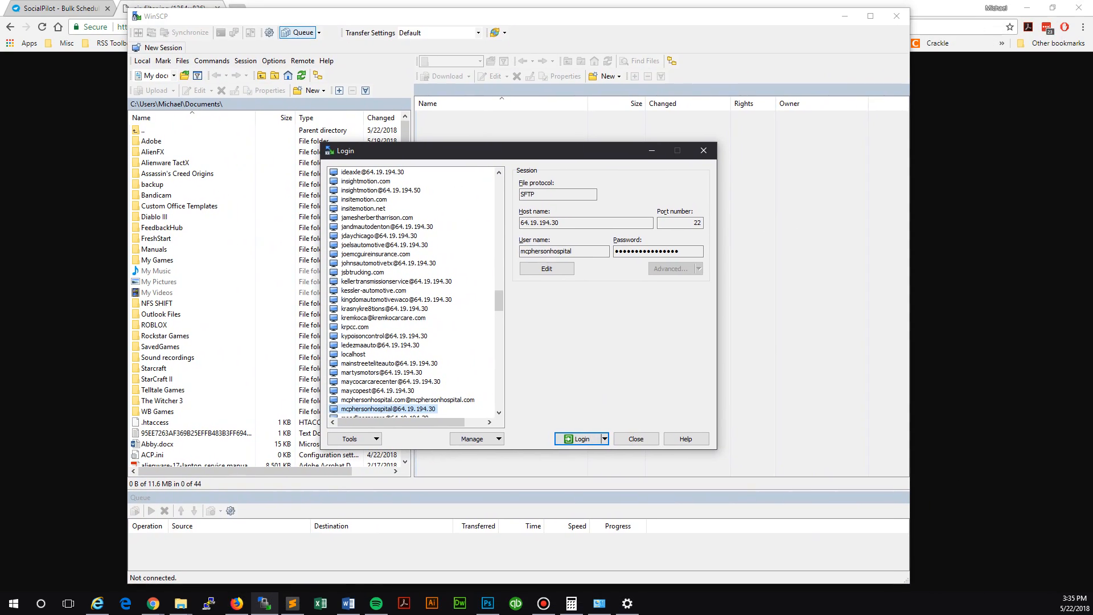
drag(499, 300, 499, 362)
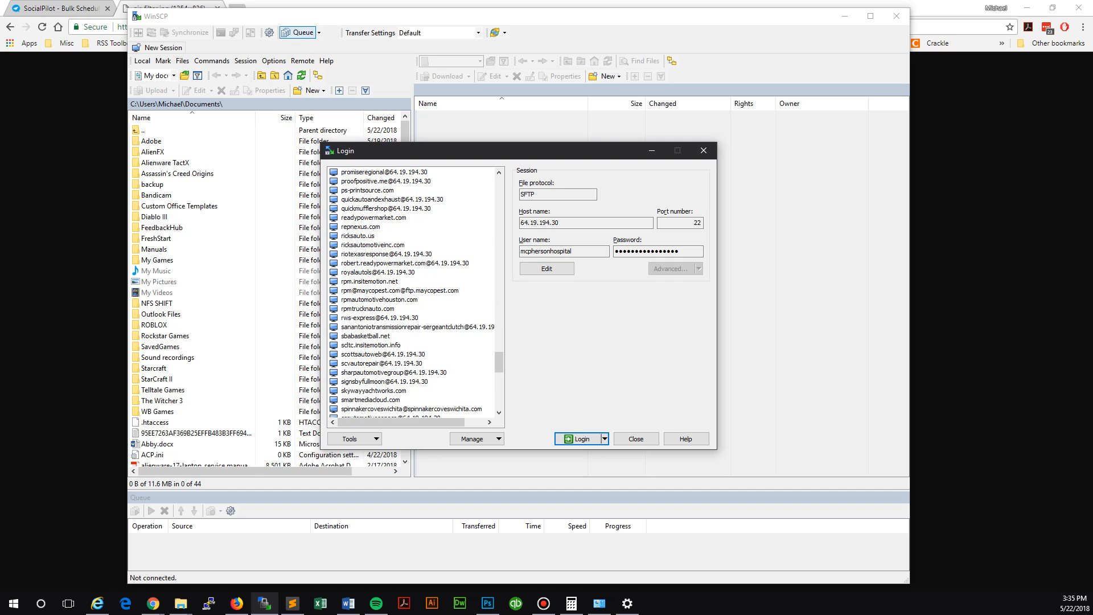
double_click(373, 217)
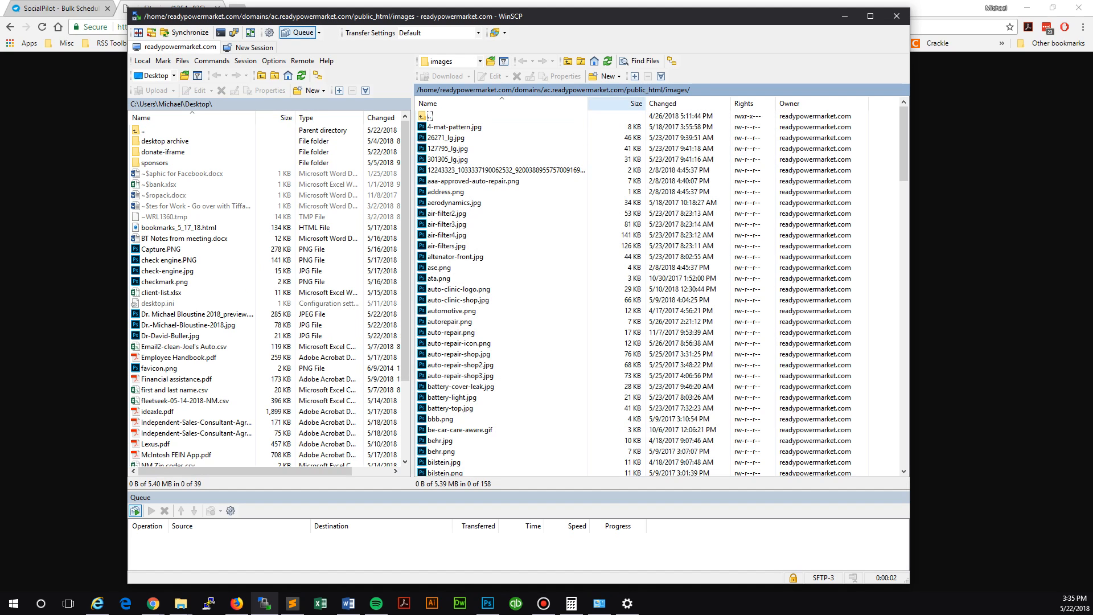
Step: Open the remote folder /home/readypowermarket.com/public_html/images/csv and move the WinSCP window aside from the image behind it
click(643, 90)
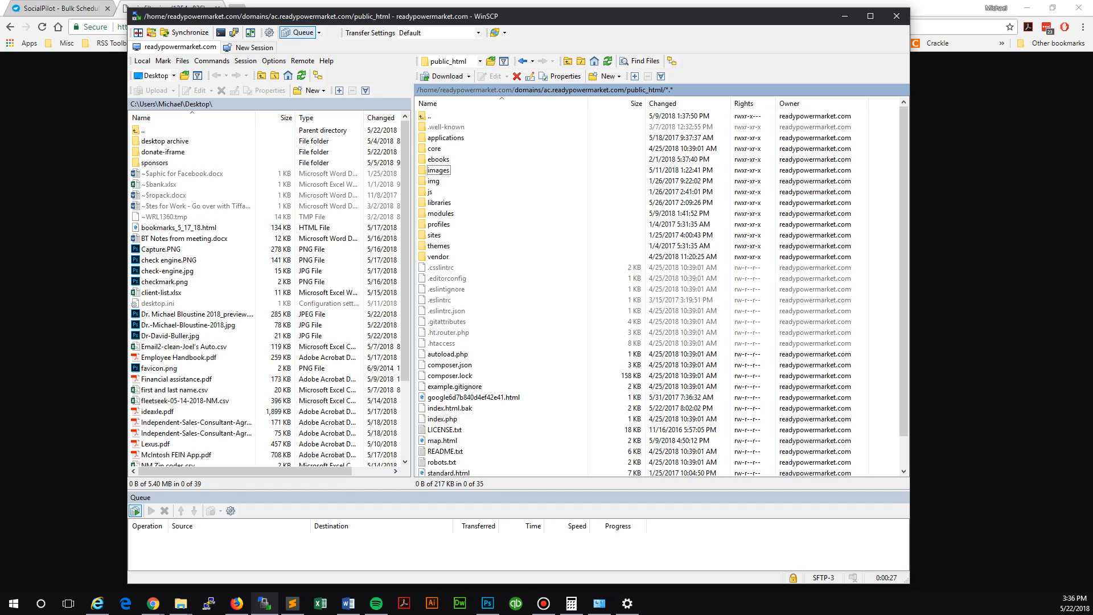
click(483, 90)
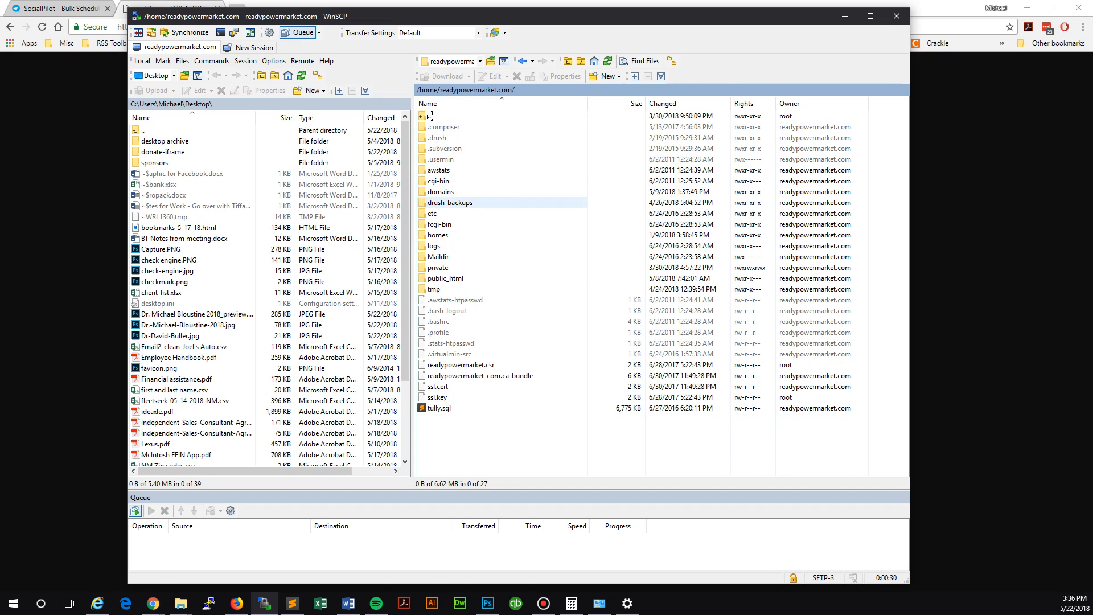
double_click(441, 278)
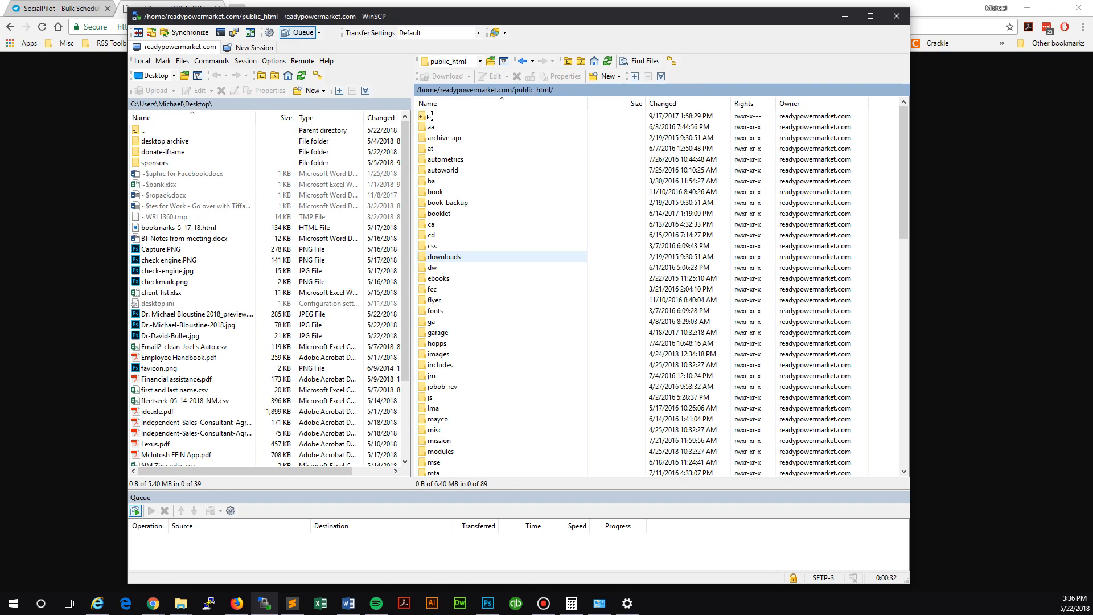
double_click(438, 353)
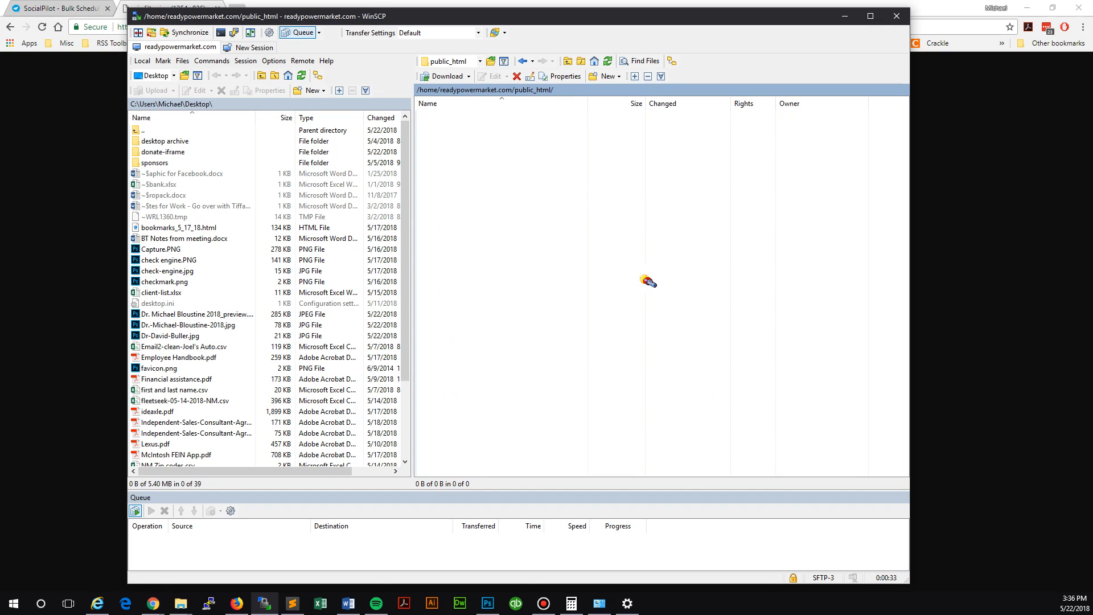
click(433, 148)
double_click(433, 148)
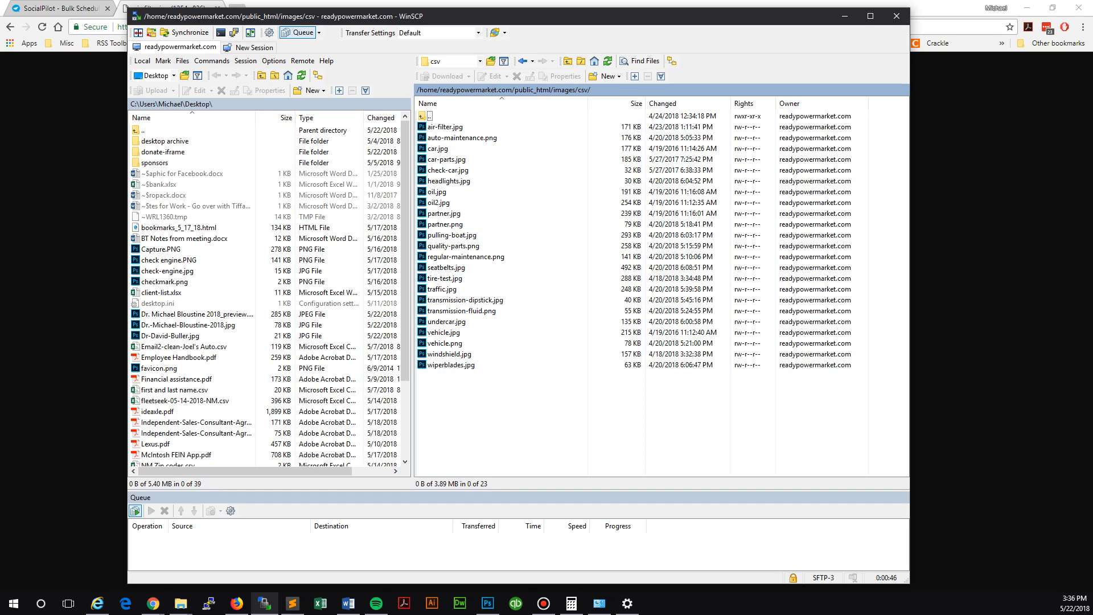
drag(512, 8, 537, 31)
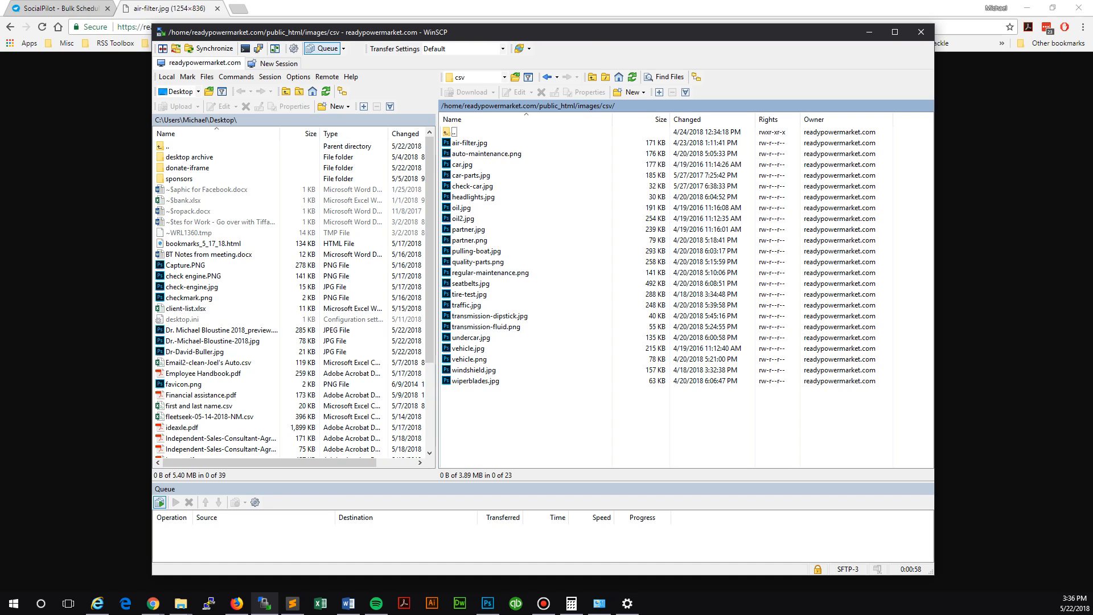
drag(541, 33, 656, 29)
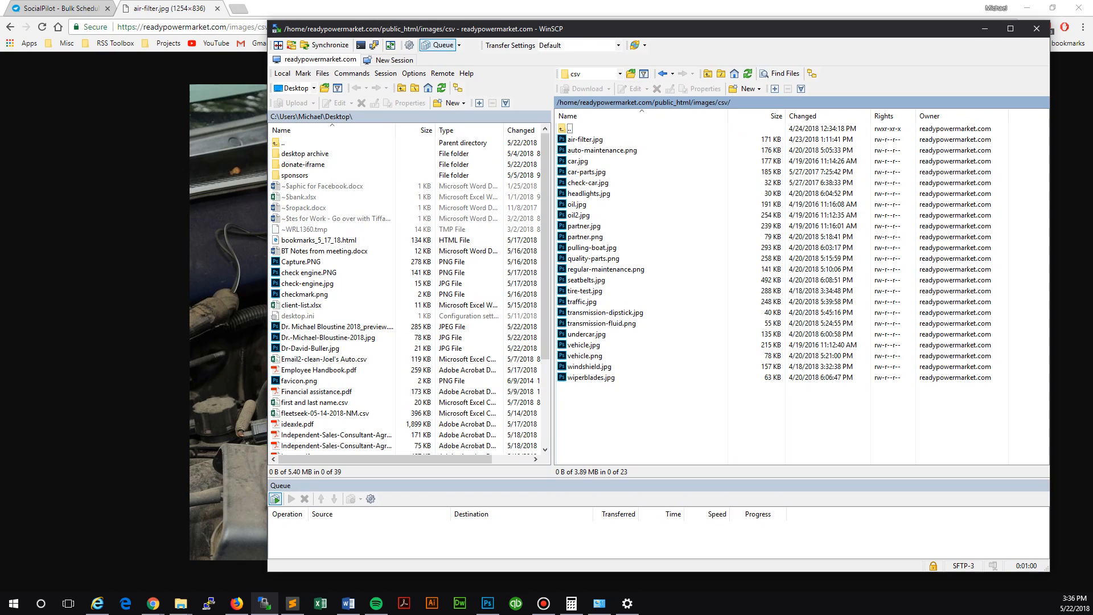
Step: Switch to Sublime Text and point out the complete row 1 entry, from the post text to the scheduled date
click(292, 603)
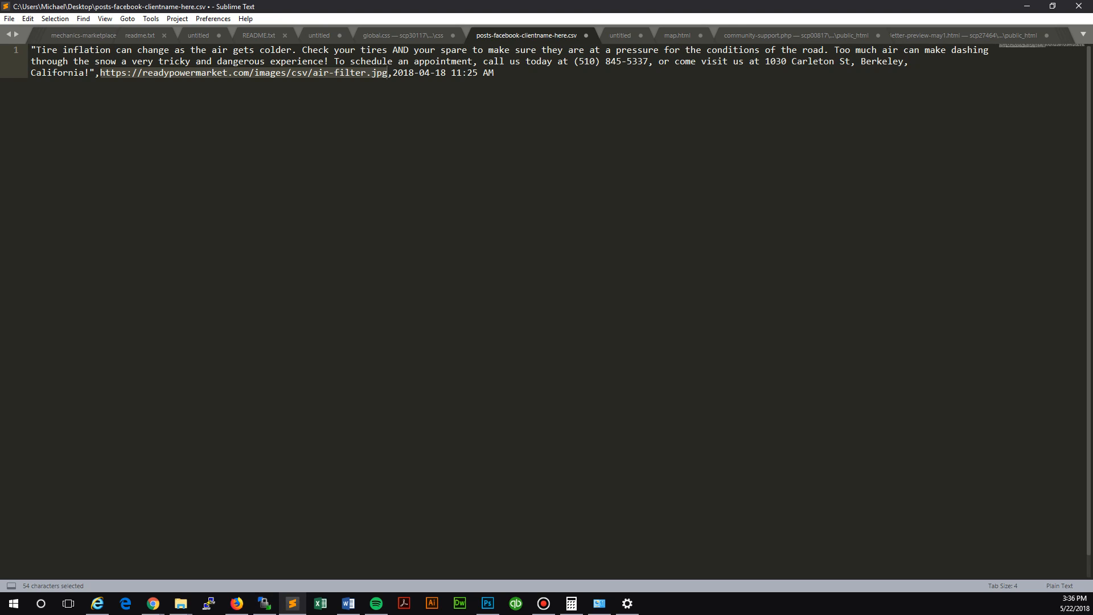
click(494, 73)
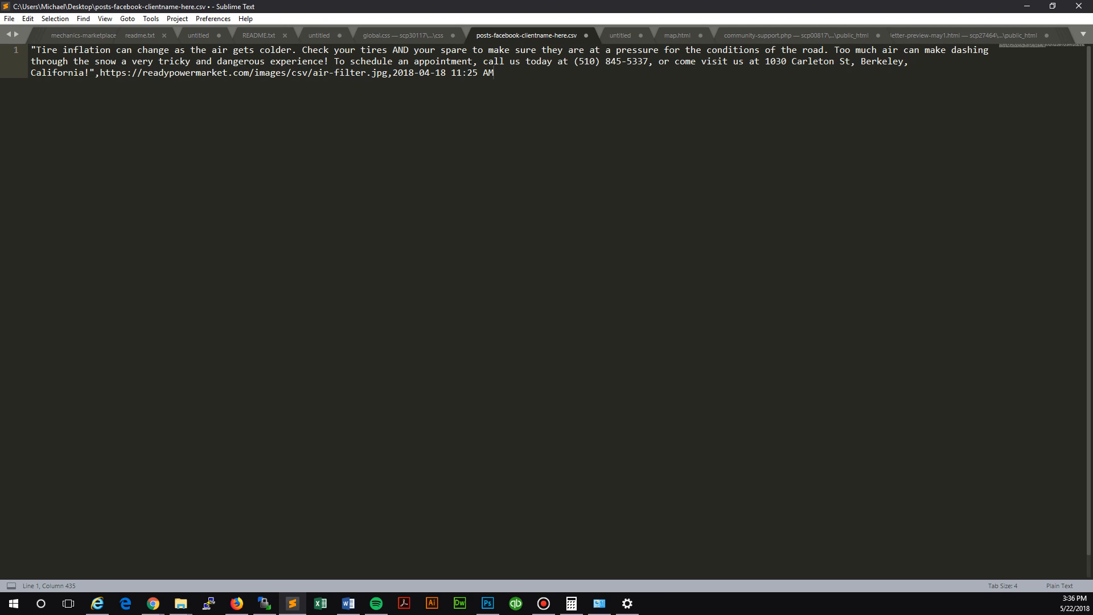
drag(36, 50, 90, 73)
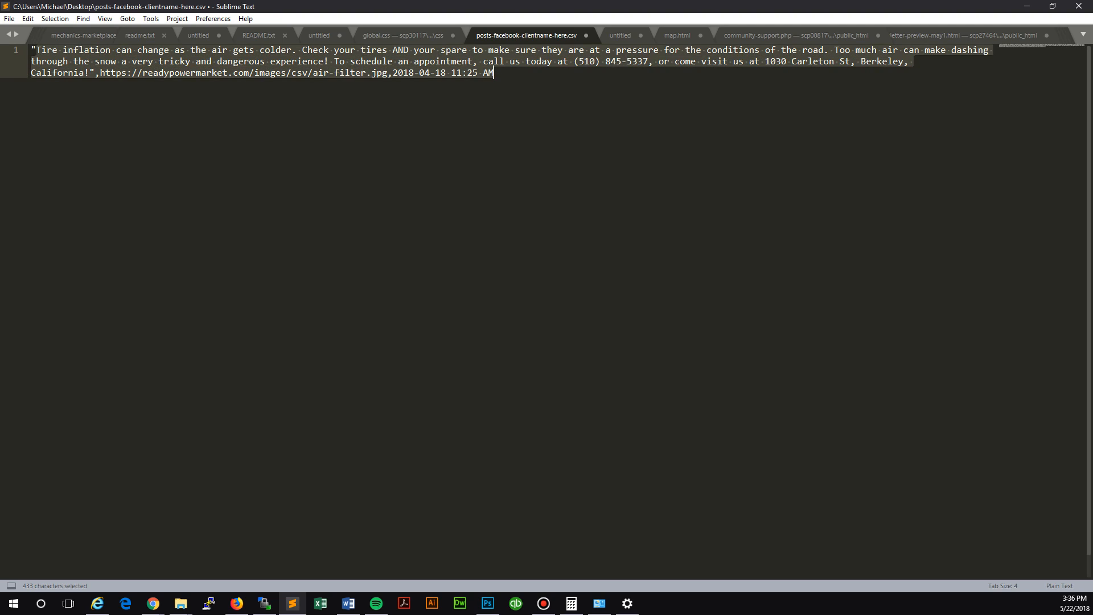
click(494, 72)
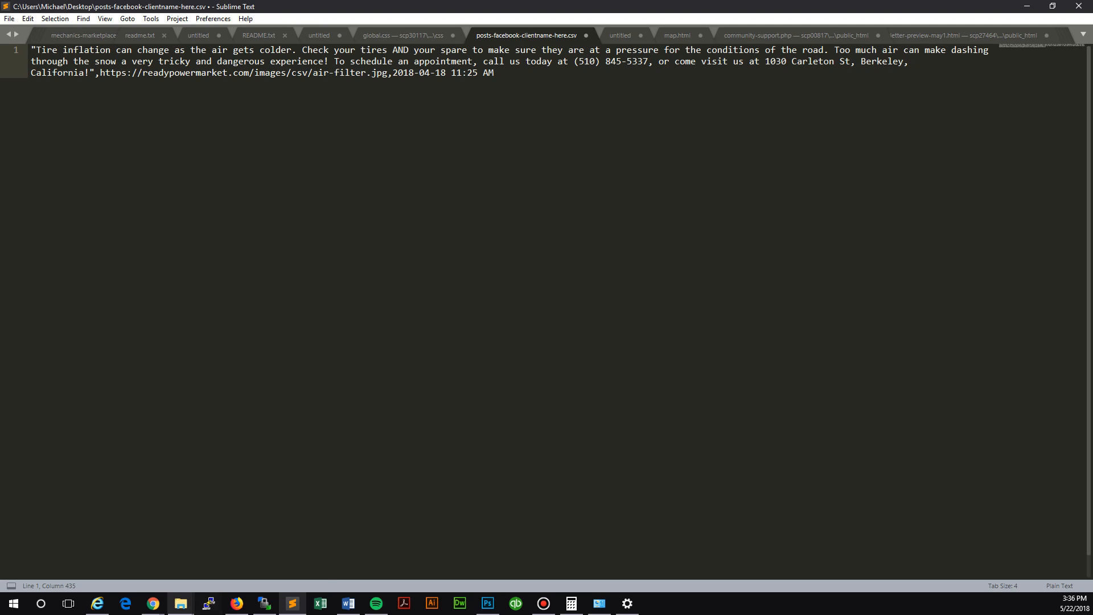
Step: Switch to Chrome and open the iStock website in a new tab
click(152, 603)
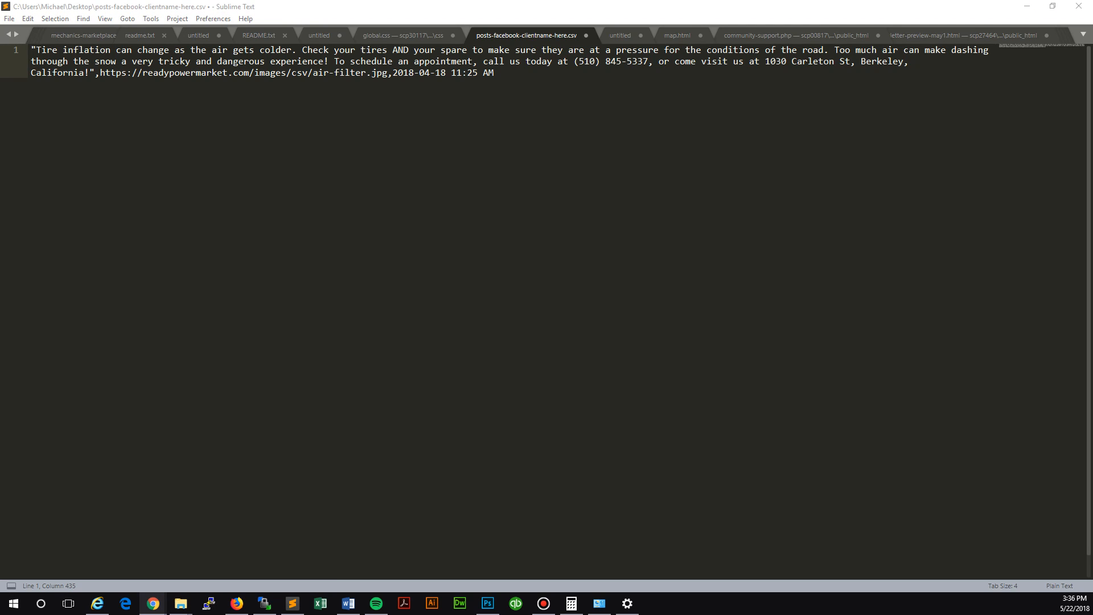
mouse_move(153, 603)
click(147, 555)
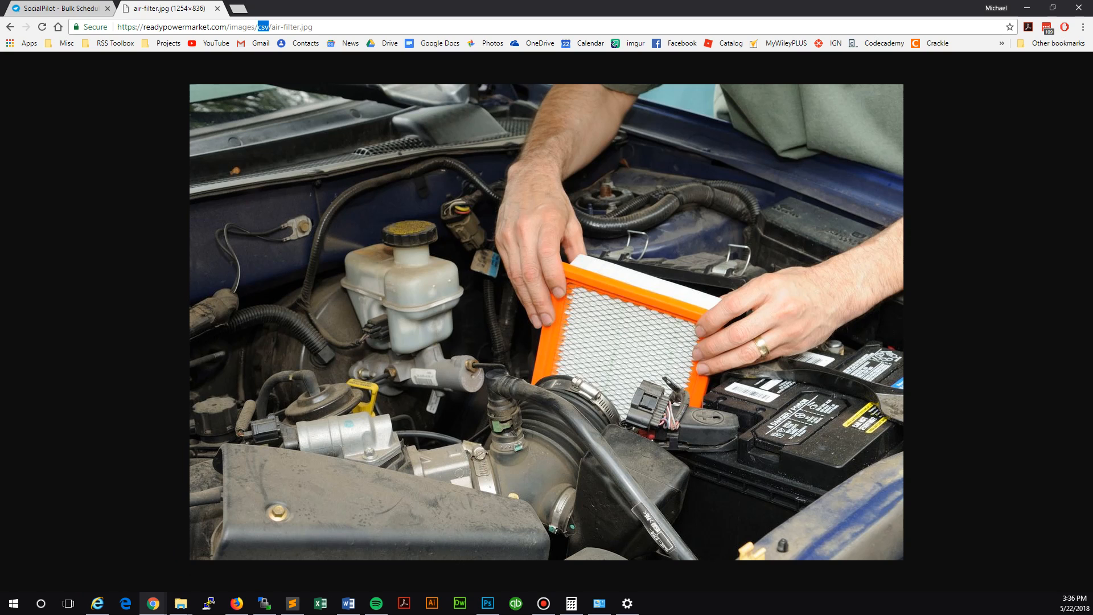
click(238, 8)
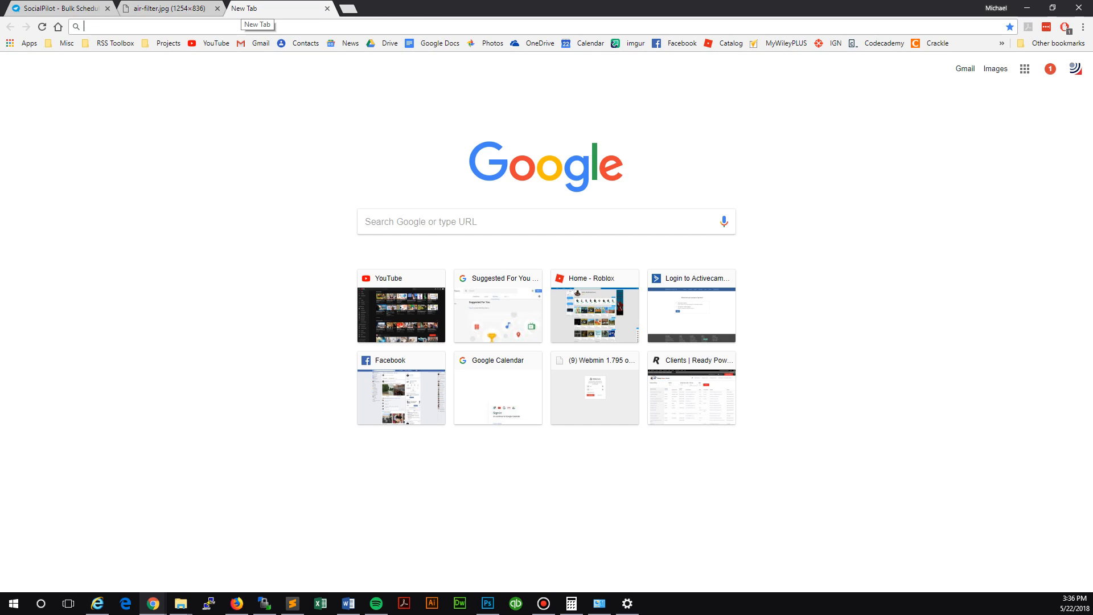
text(ist)
key(Return)
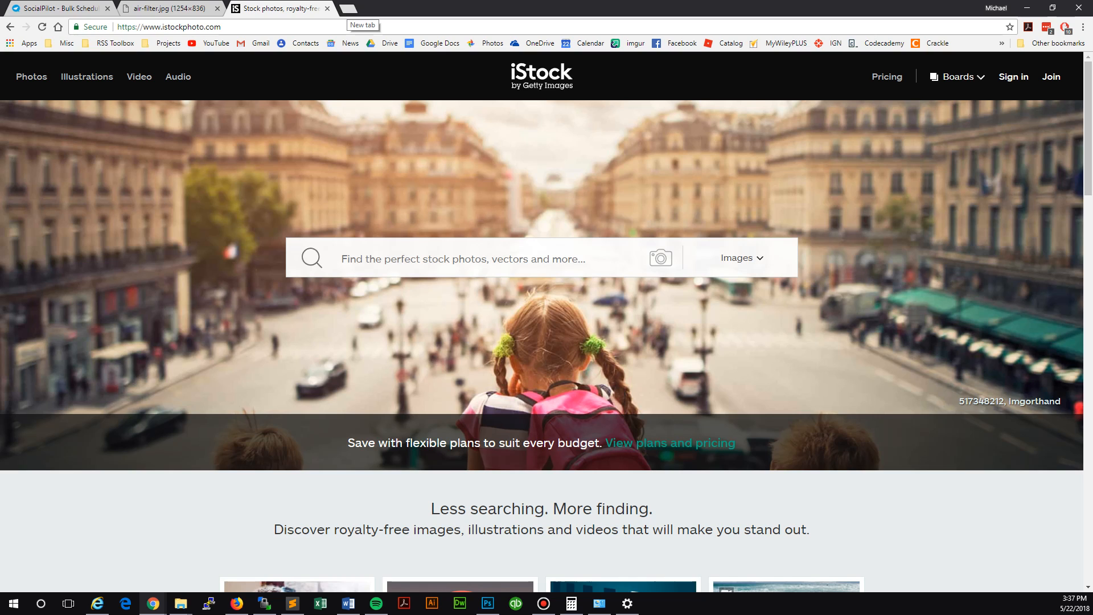
Step: Open Google Photos in another new tab and look through its albums page
click(347, 9)
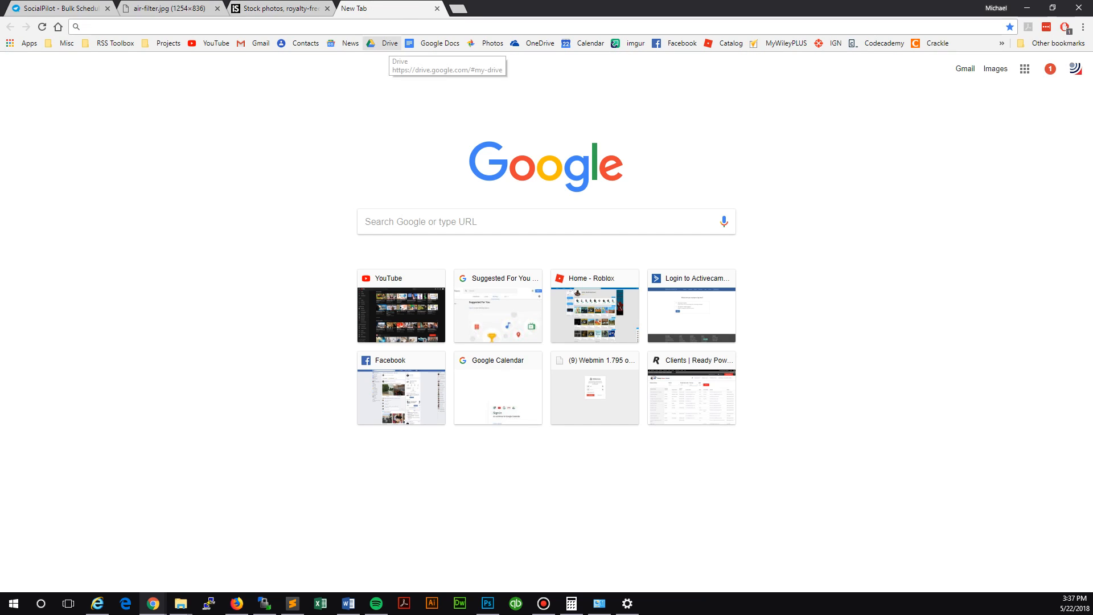
click(487, 44)
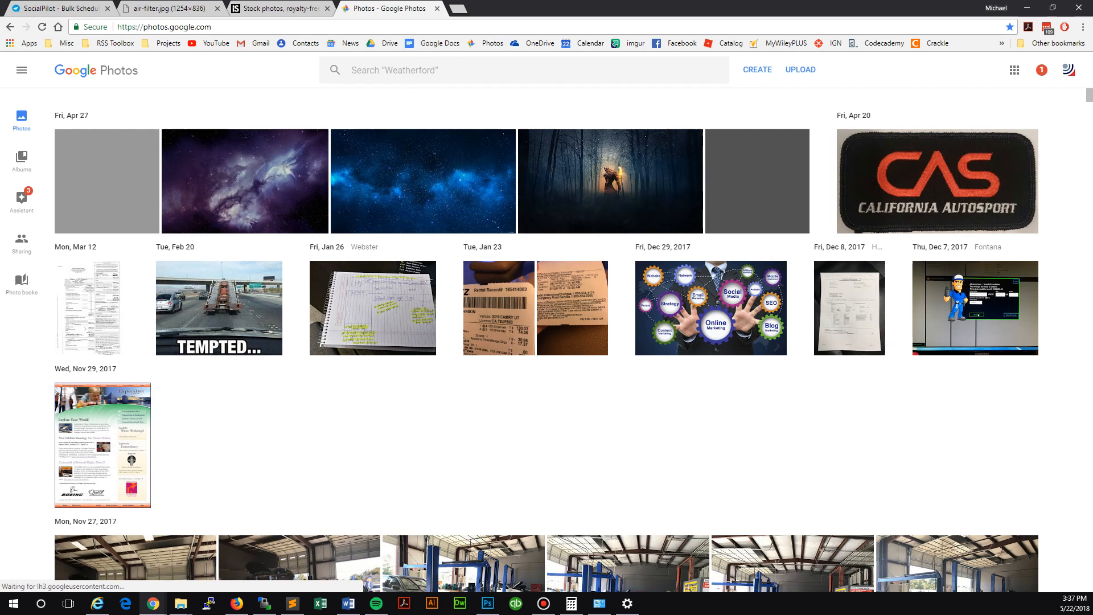
click(21, 161)
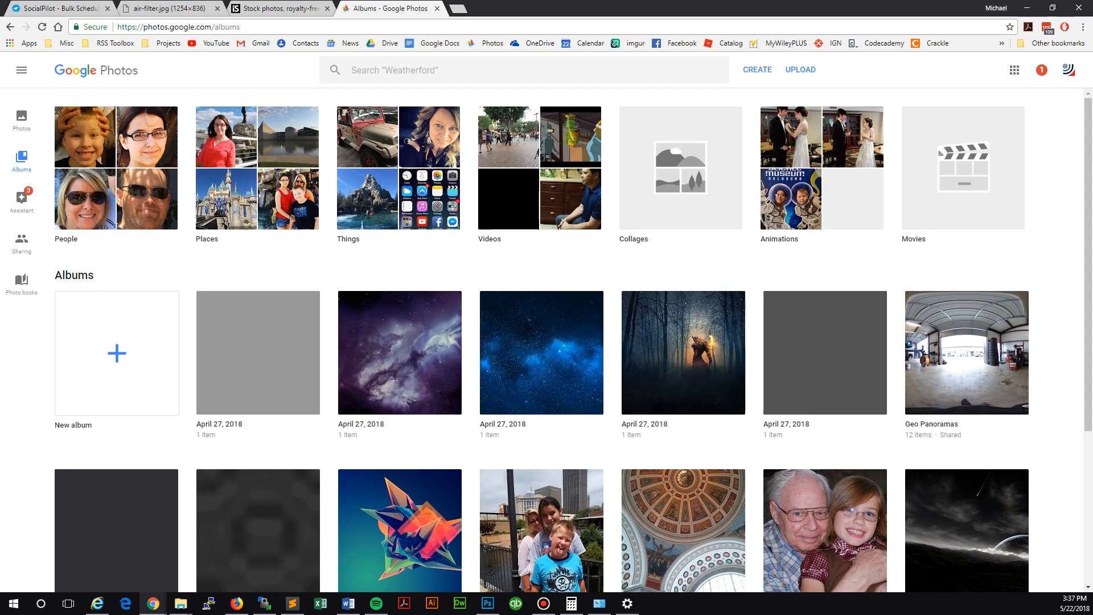
scroll(570, 342, down, 3)
scroll(569, 342, up, 3)
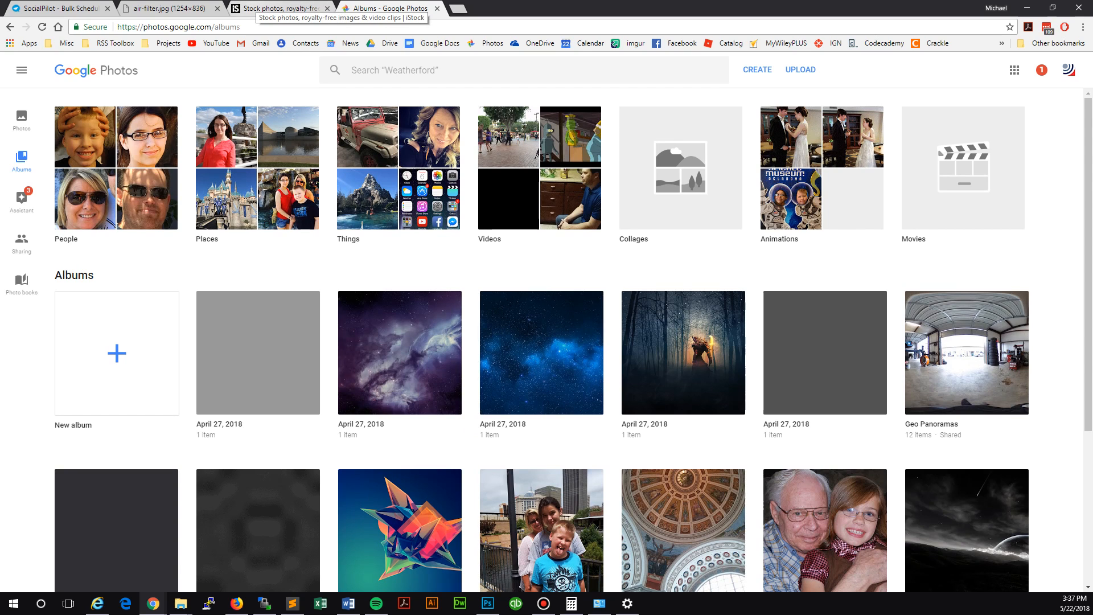
Step: Return to the iStock page and search its images for "tires"
click(278, 9)
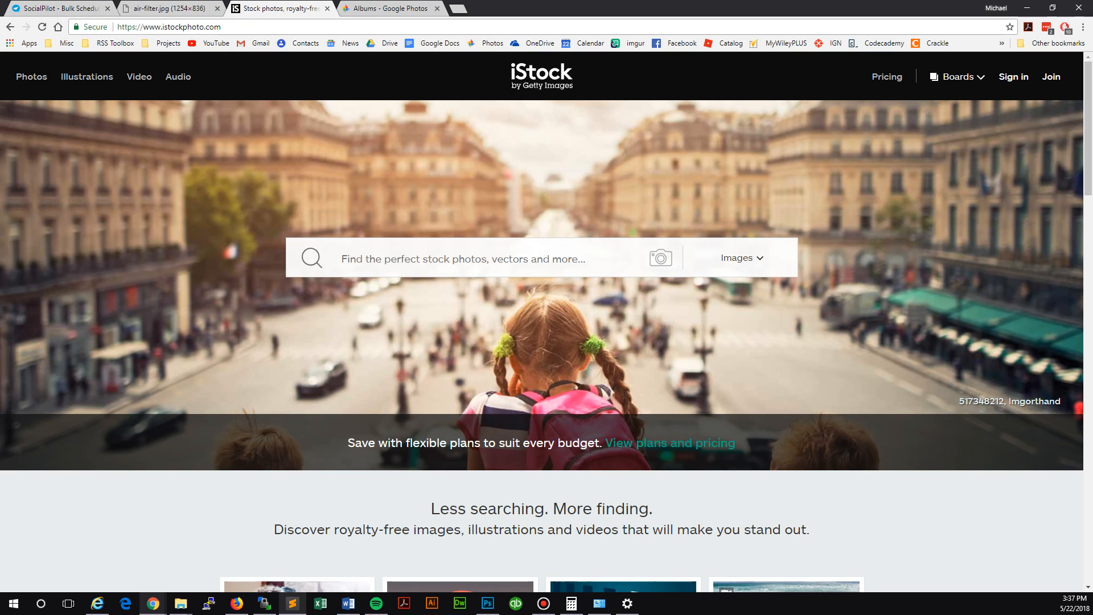
key(alt+Tab)
key(alt+Tab)
click(444, 259)
text(tire)
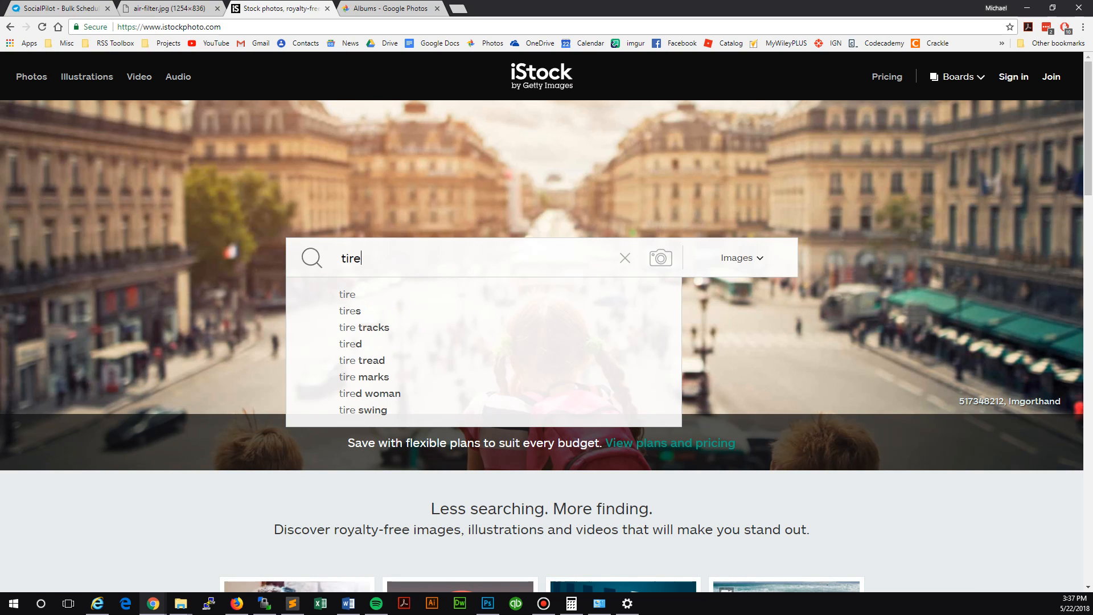
text(s)
key(Return)
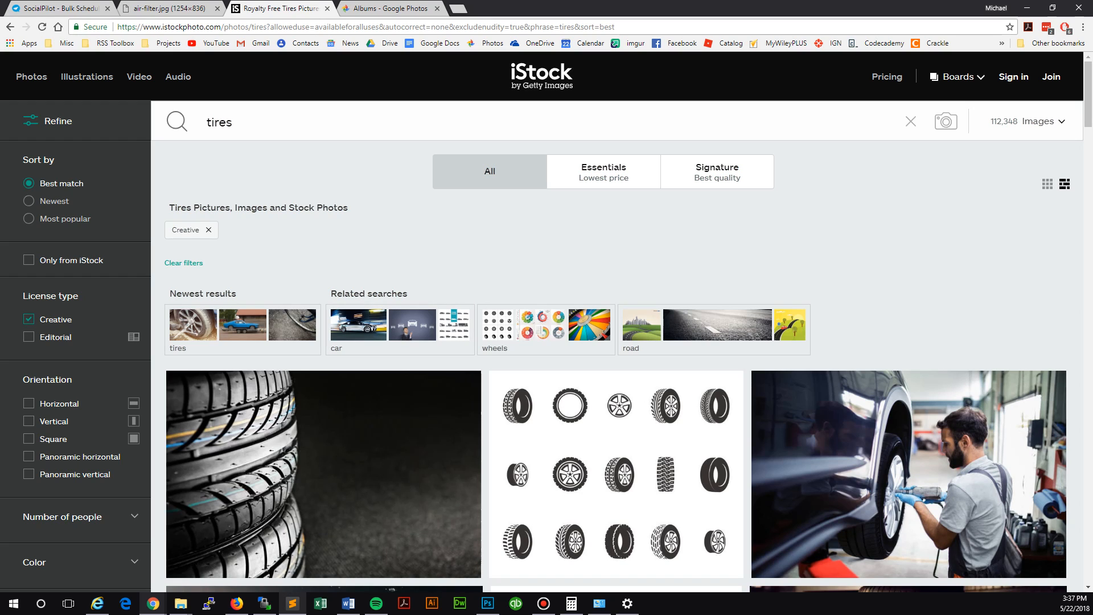
Step: Check the row 1 post text in Sublime Text, then return to iStock and refine the image search to "tire inflation"
mouse_move(292, 604)
click(292, 549)
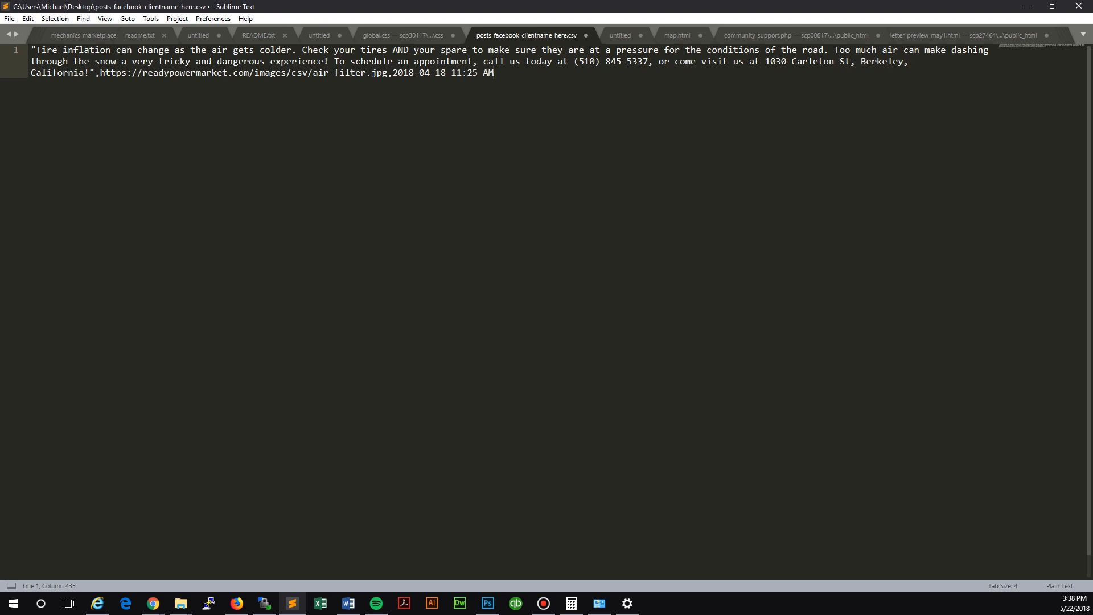
click(1027, 7)
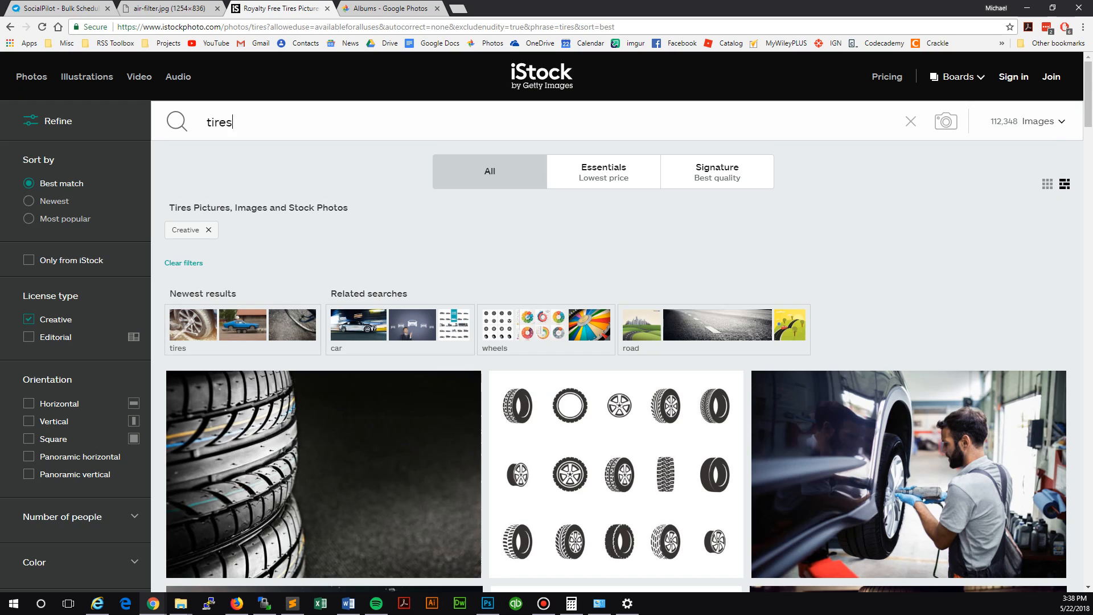
text(inflation)
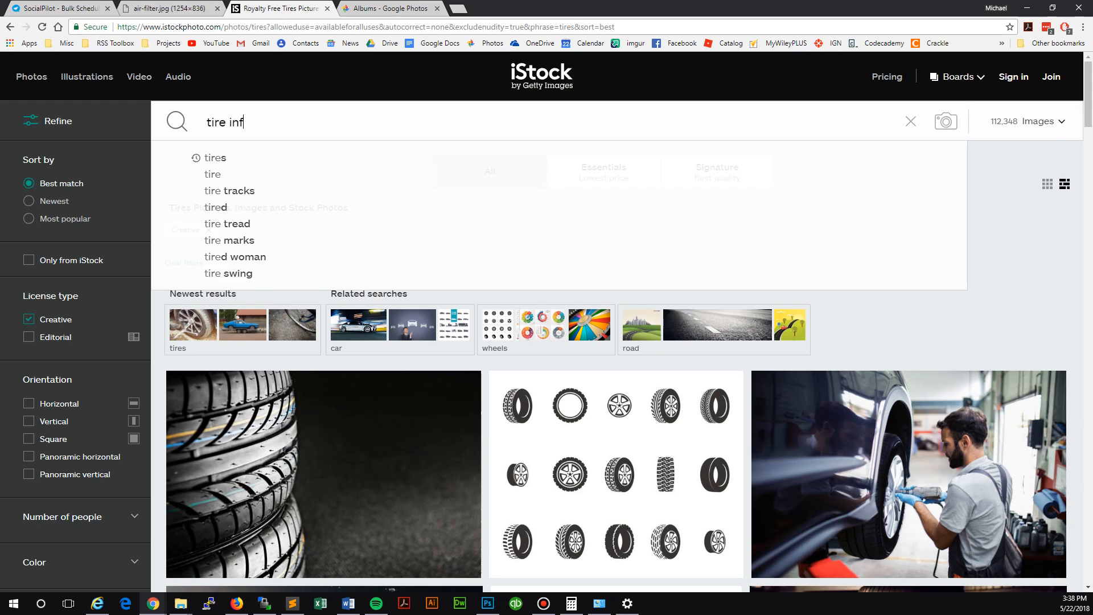
key(Return)
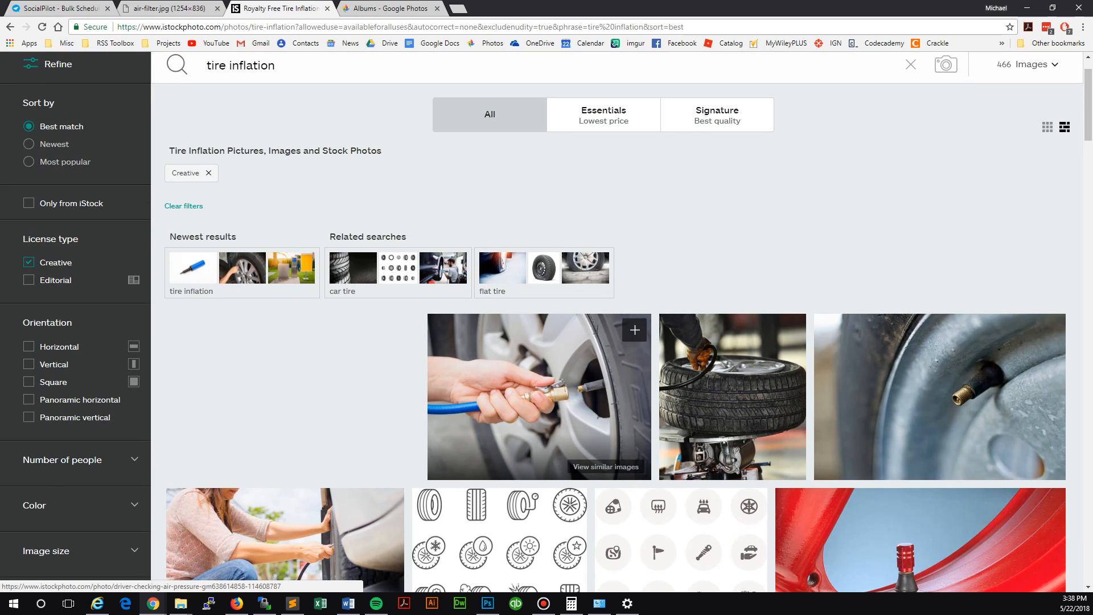
Step: Examine the tire inflation results for a photo that suits the row 1 tire post
scroll(541, 426, down, 1)
scroll(541, 398, down, 2)
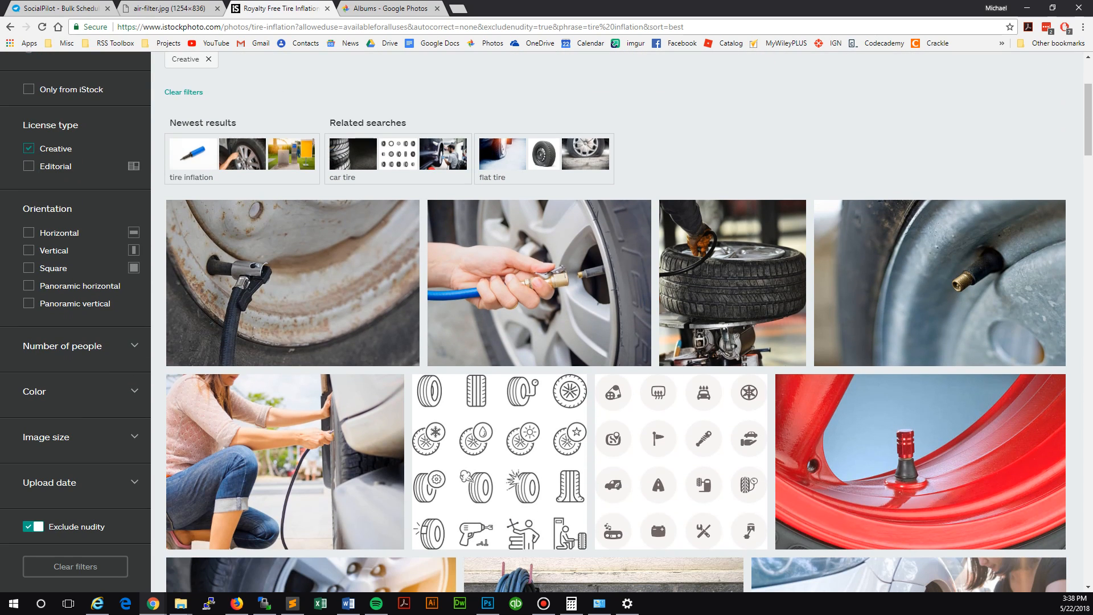
scroll(677, 256, down, 4)
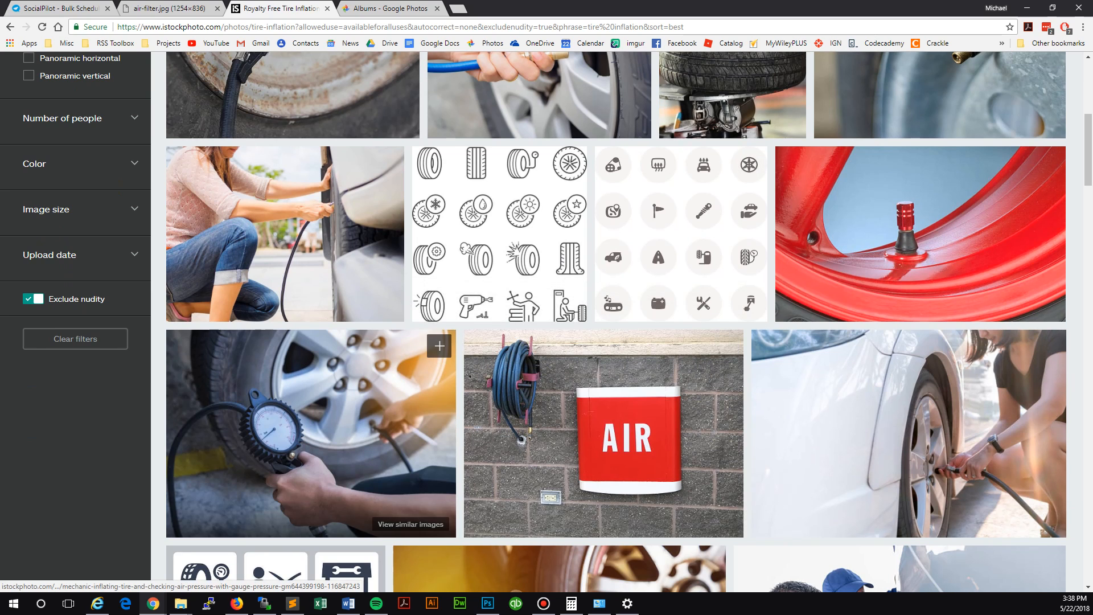
scroll(444, 359, up, 7)
scroll(444, 358, down, 3)
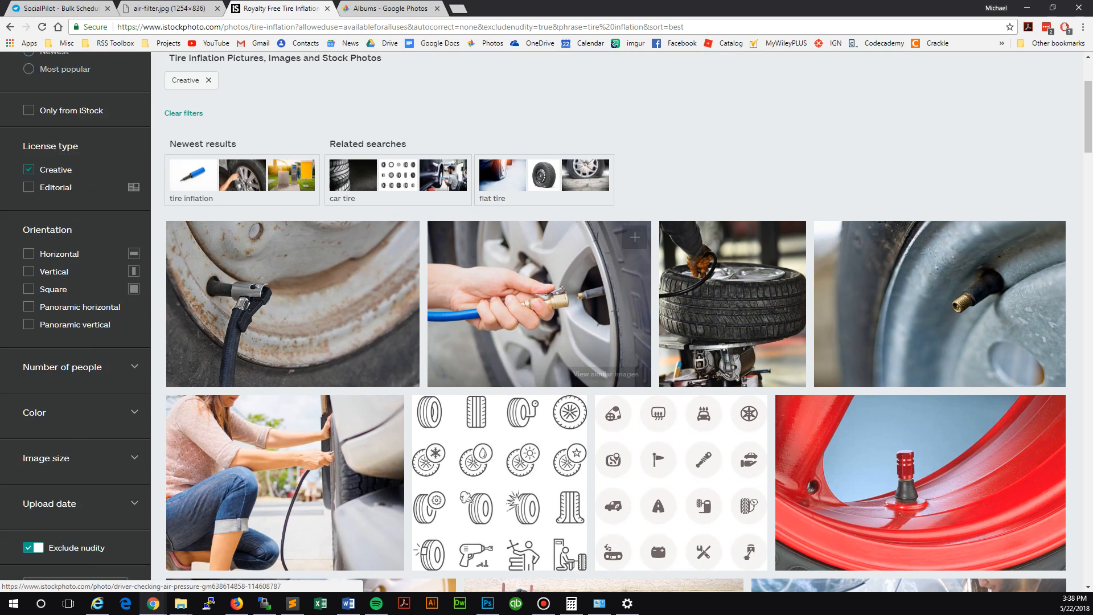
scroll(540, 284, down, 1)
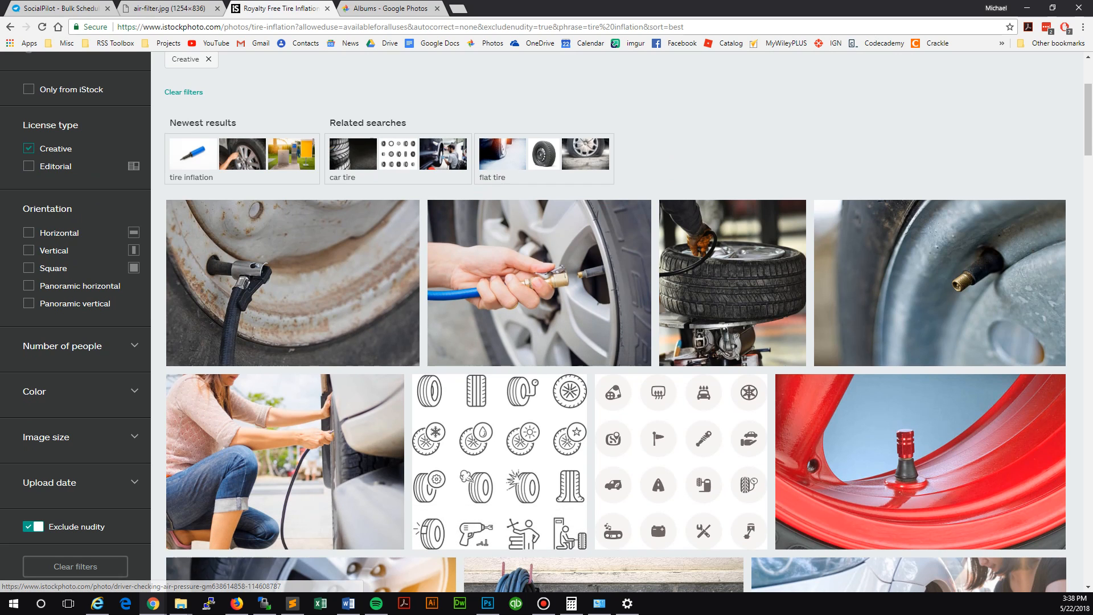
scroll(604, 227, down, 8)
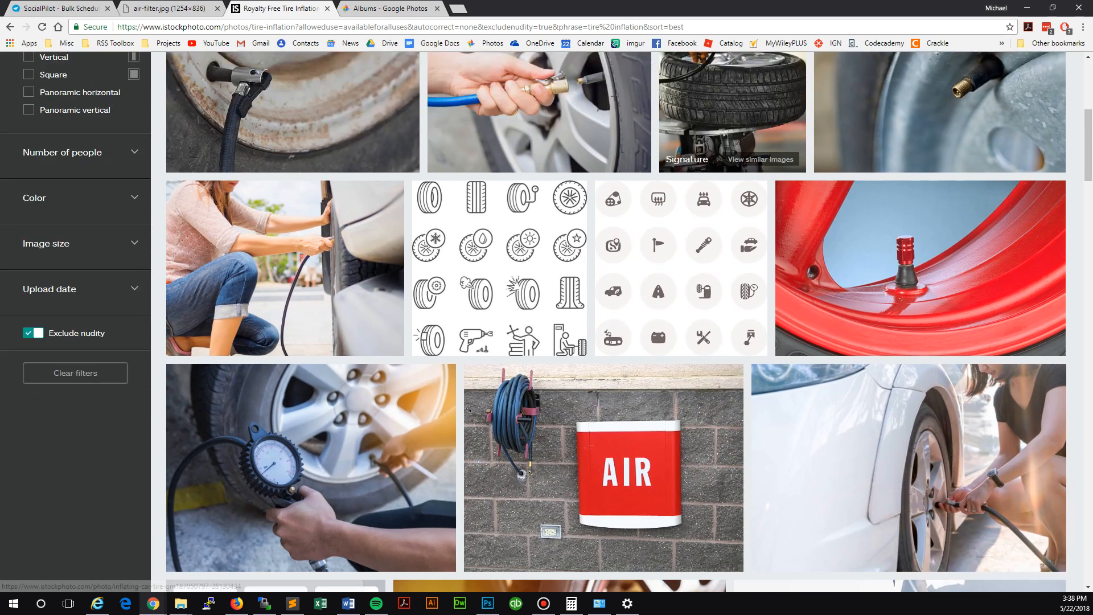
scroll(604, 228, down, 6)
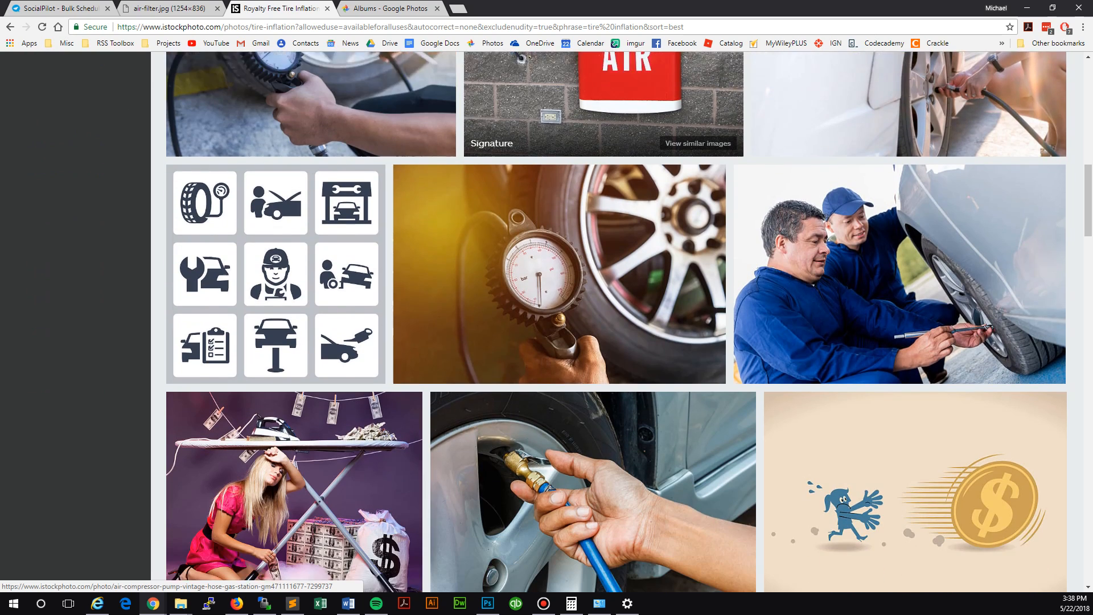
scroll(603, 114, down, 5)
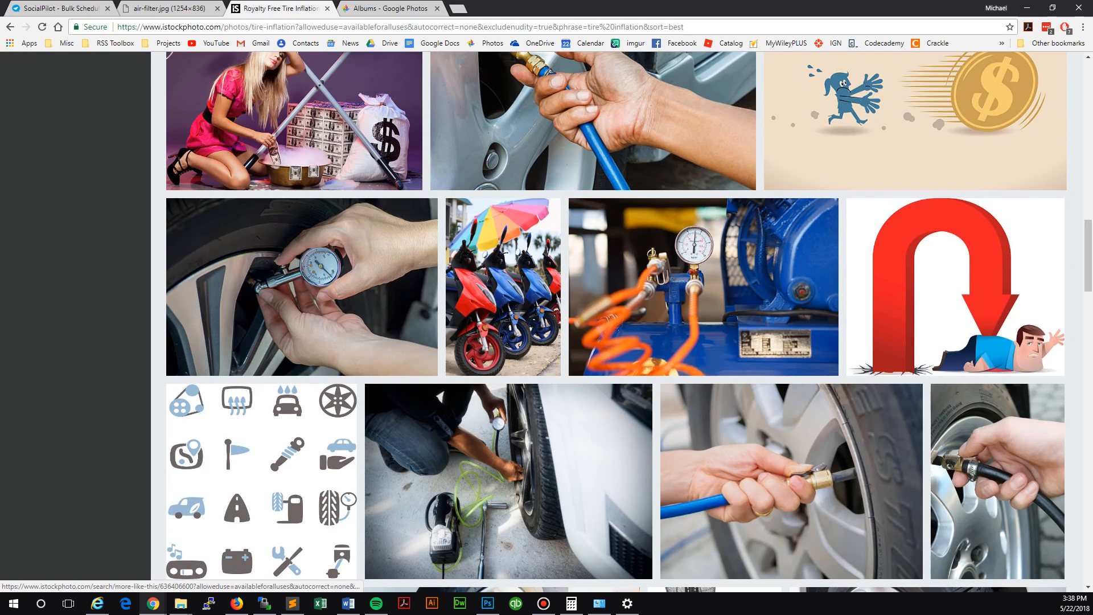
scroll(711, 121, up, 4)
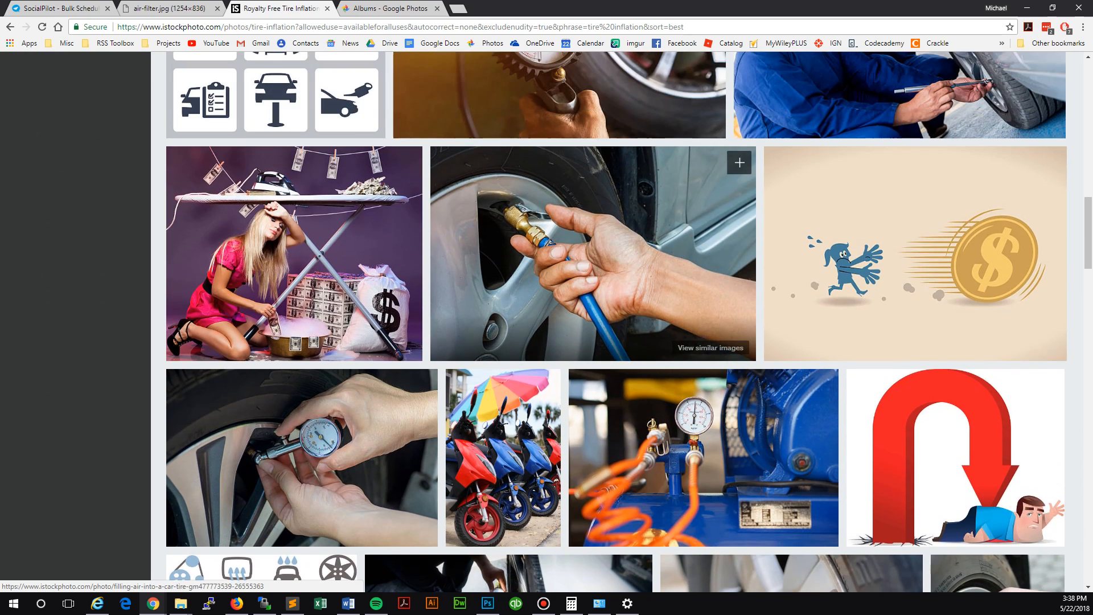
scroll(444, 228, up, 7)
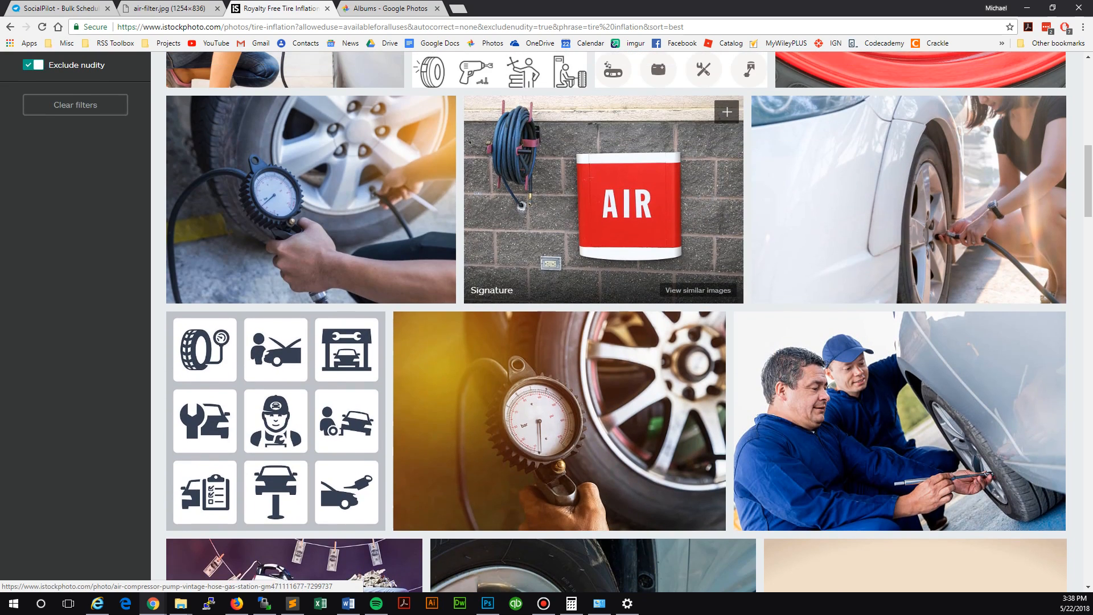
scroll(439, 273, up, 5)
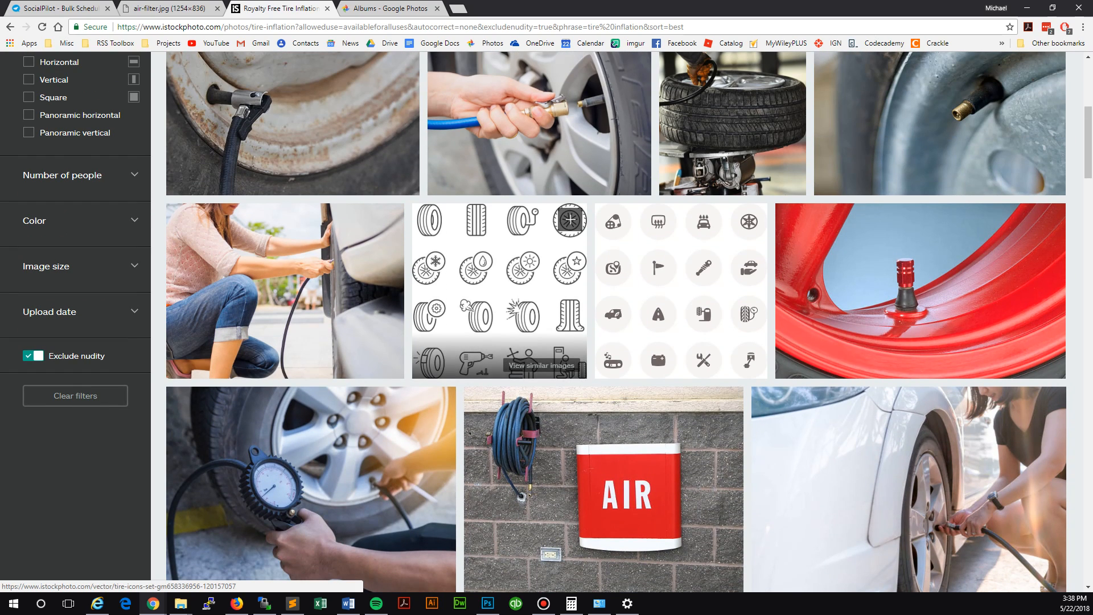
scroll(512, 284, up, 3)
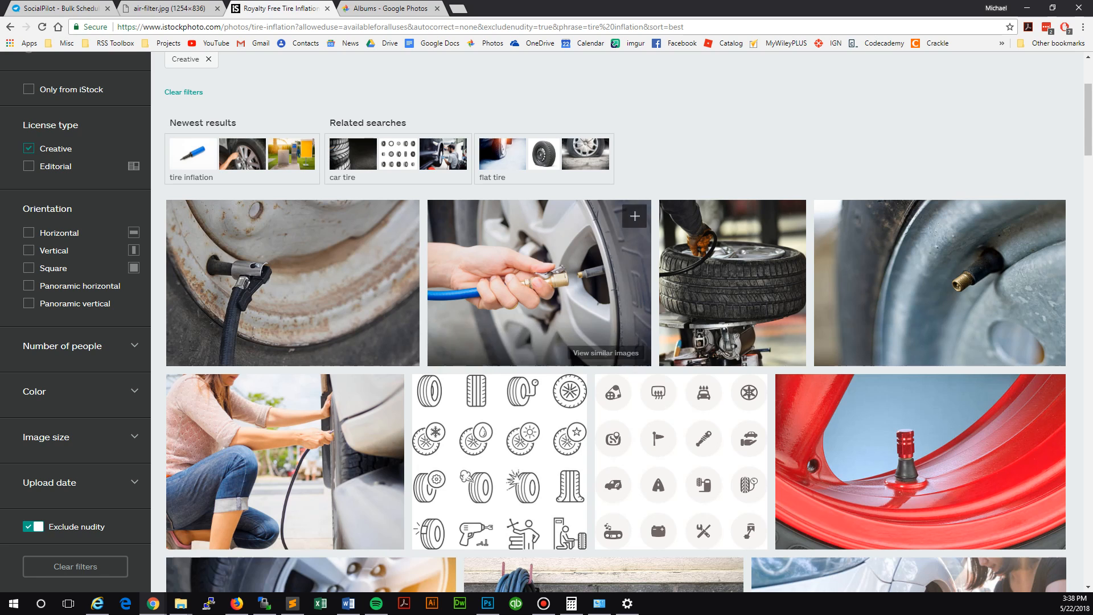
Step: Launch the Snipping Tool and capture the photo of the woman in jeans kneeling to inflate a car tire
scroll(541, 284, down, 2)
key(super)
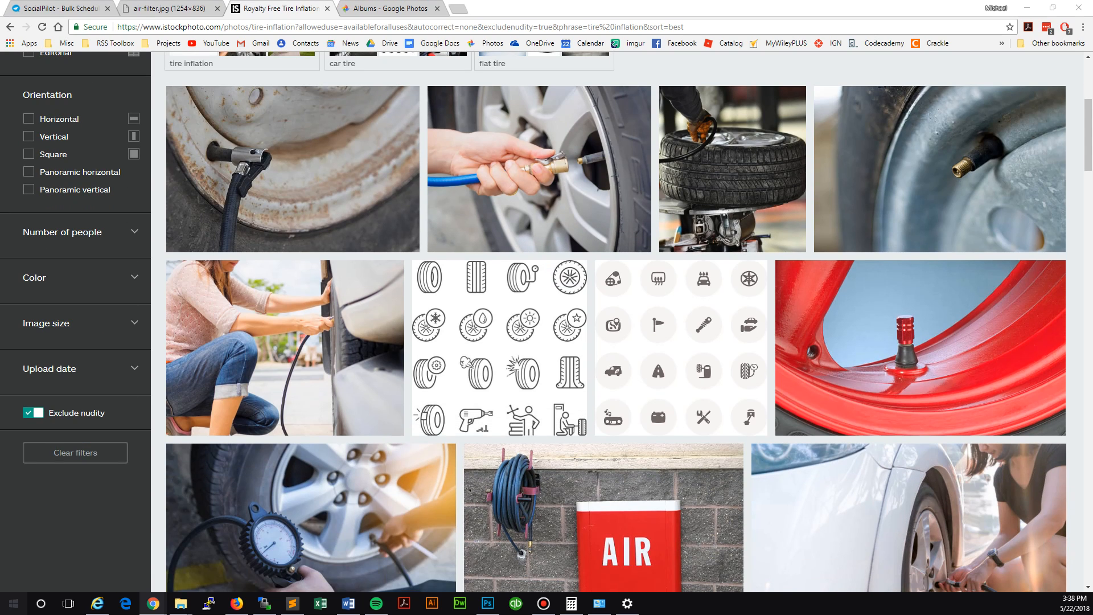
text(snip)
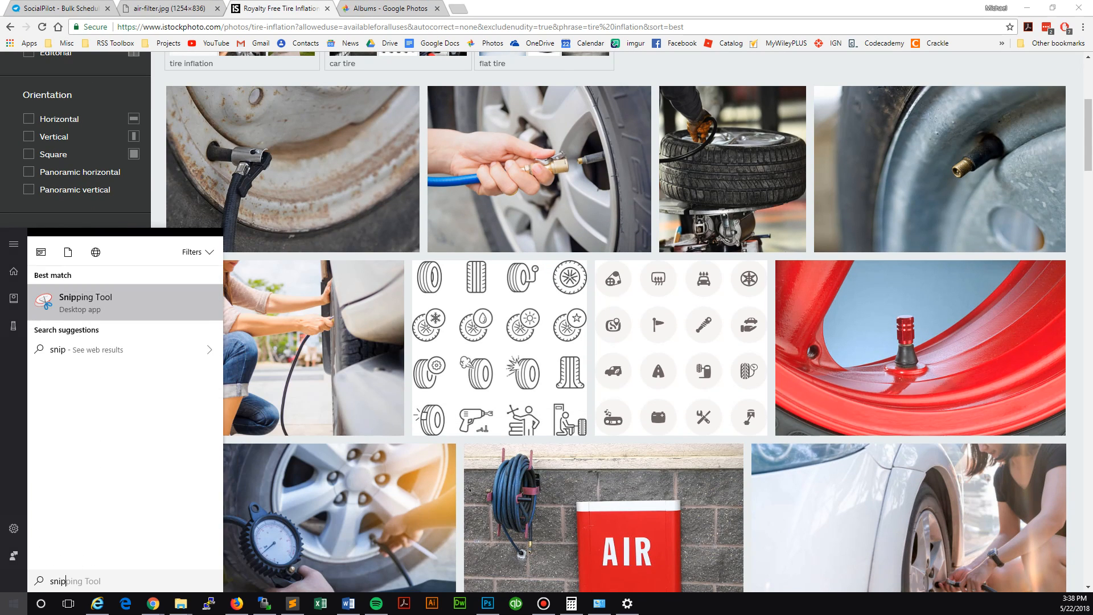
key(Return)
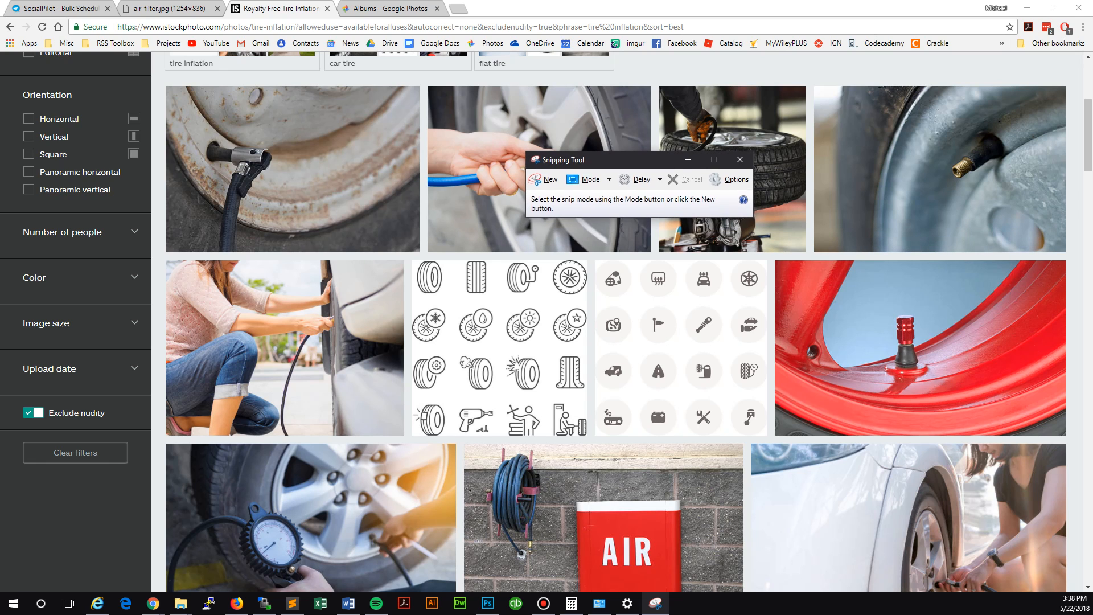
click(543, 178)
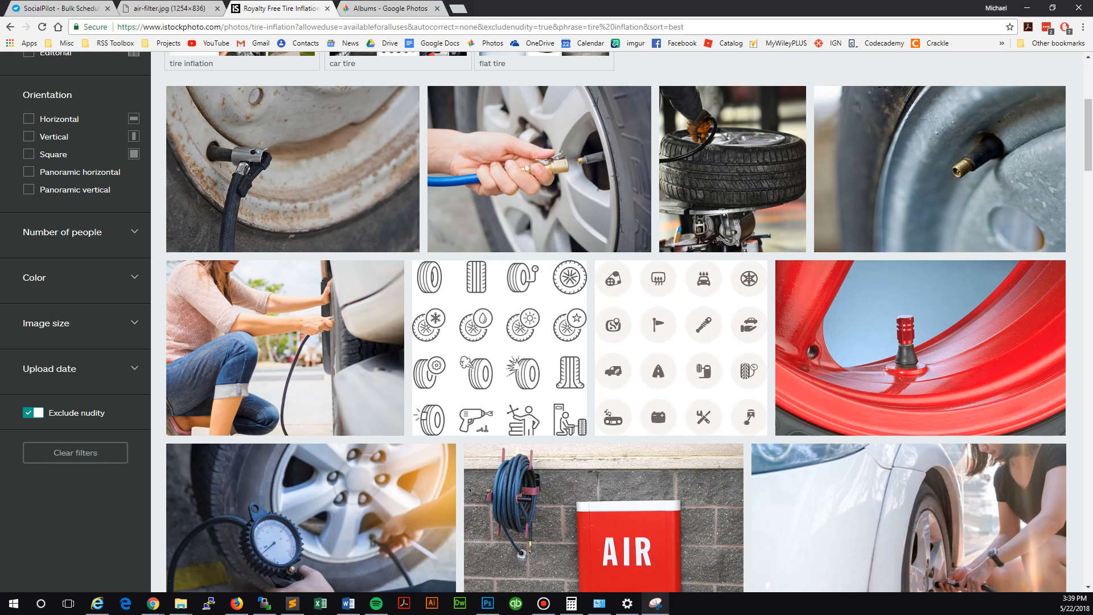
drag(167, 261, 403, 435)
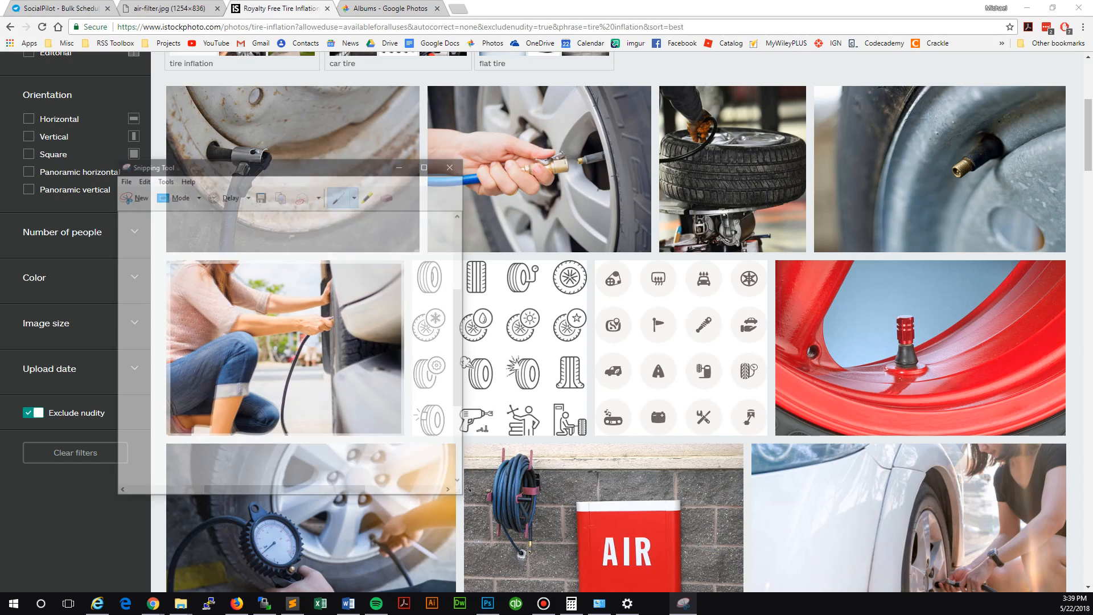
Step: Save the snip to the Desktop as a PNG named tire-infl and close the Snipping Tool
click(122, 178)
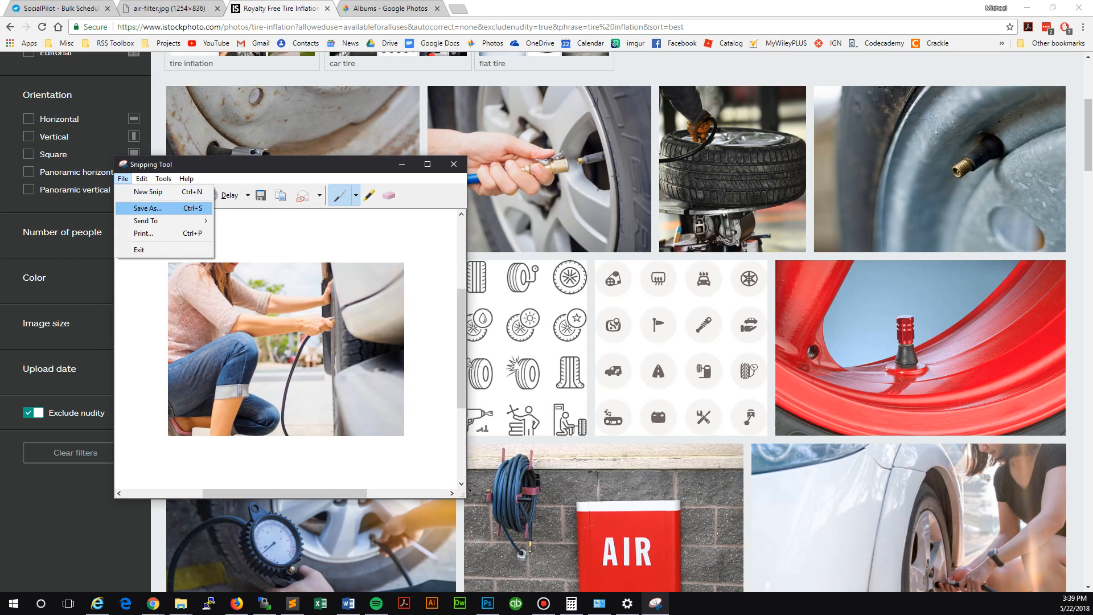
click(147, 208)
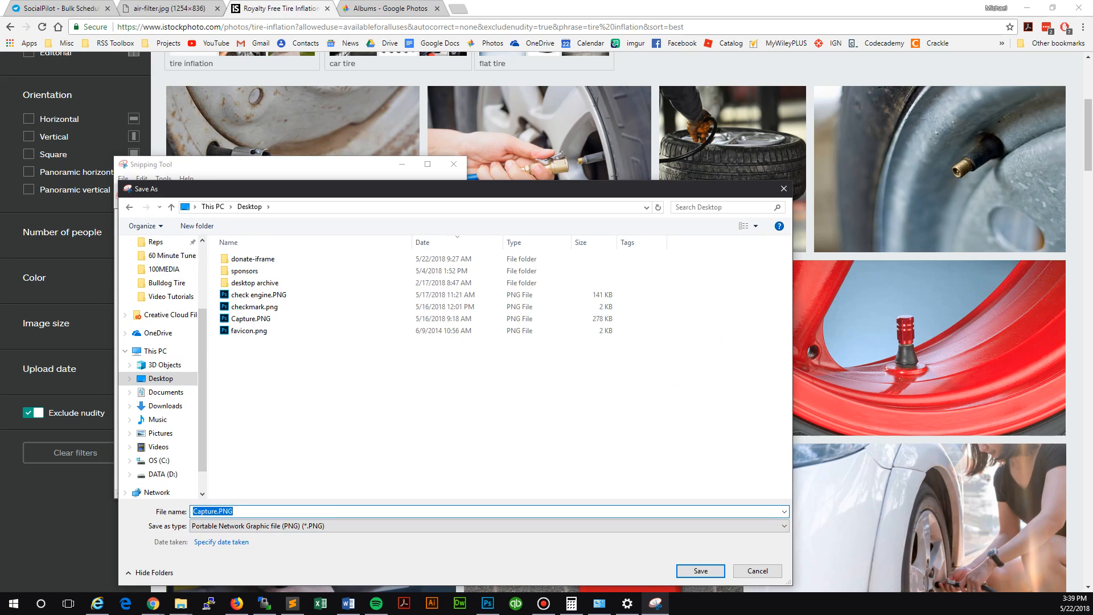
text(tire-infl)
key(Return)
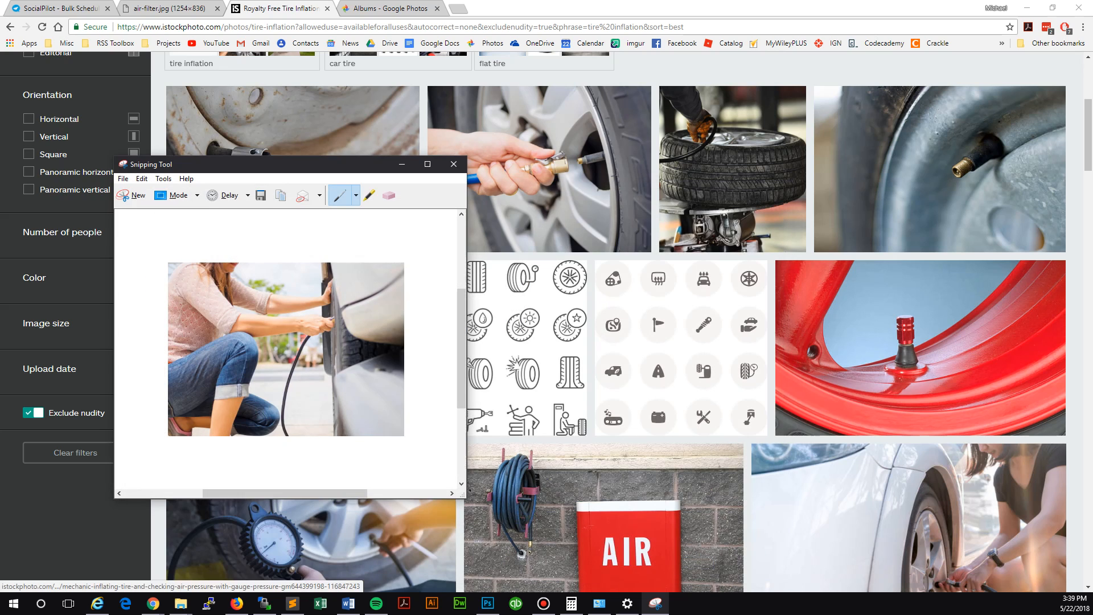
click(453, 164)
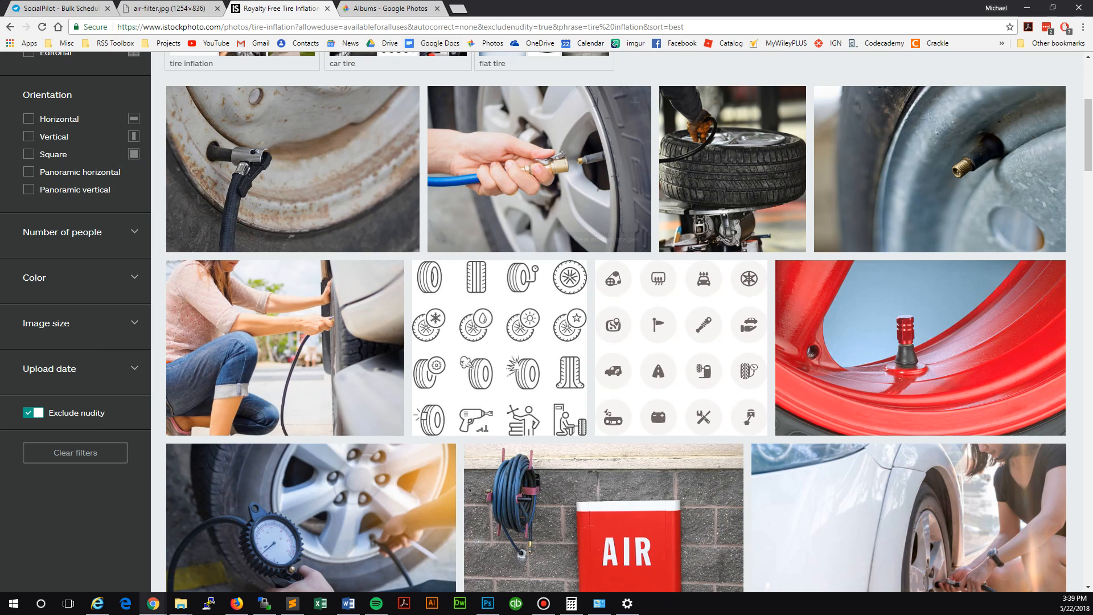
Step: Open Google Images in a new browser tab and run a reverse image search with tire-inf.PNG from the Desktop
click(458, 8)
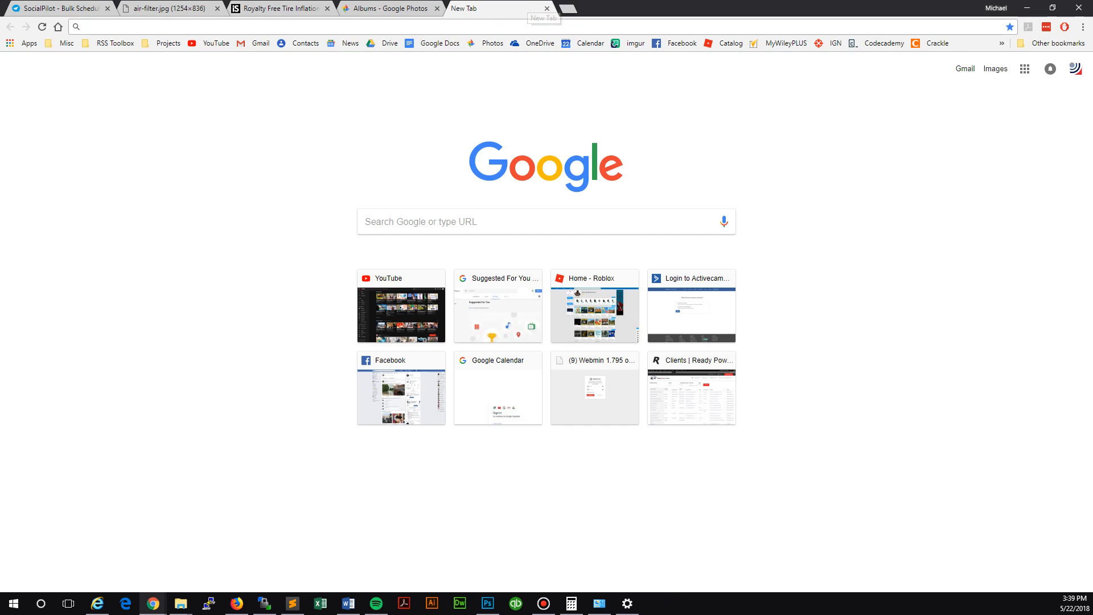
click(995, 68)
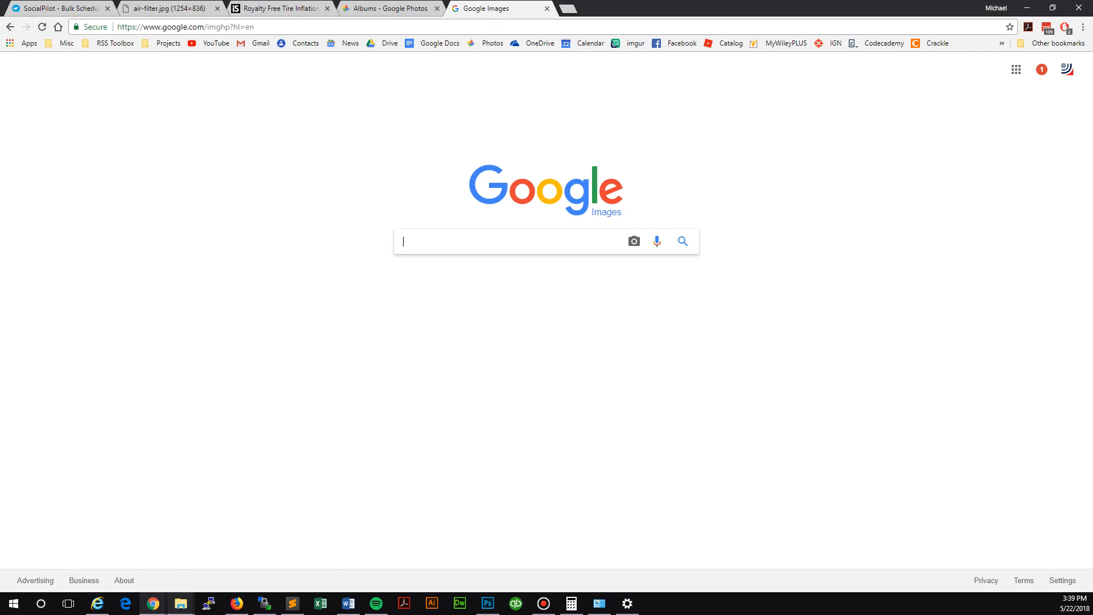
click(180, 603)
click(71, 553)
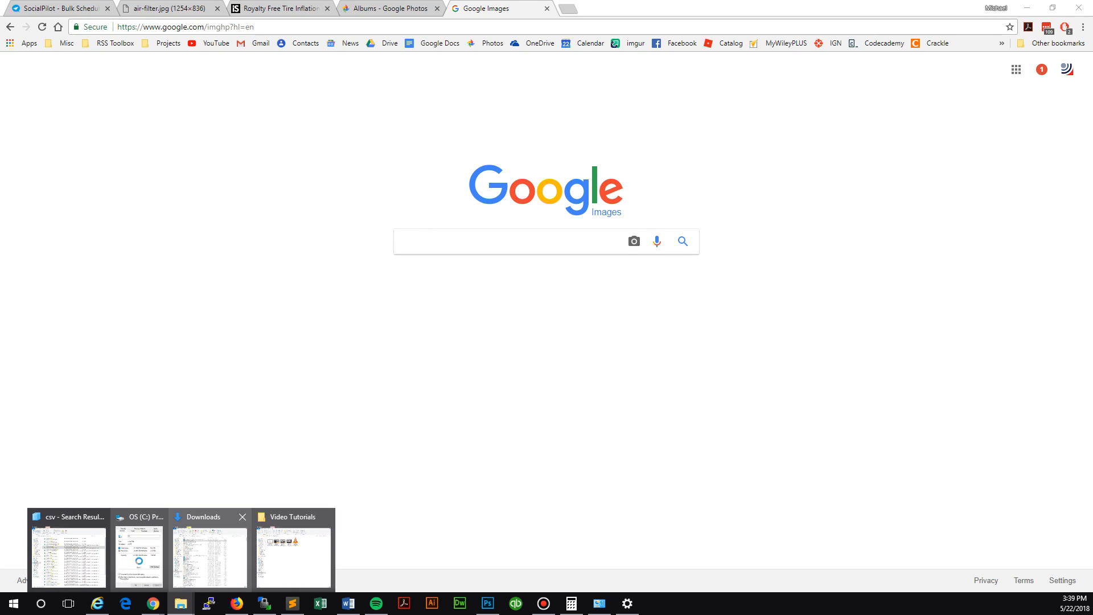
drag(1092, 59, 834, 96)
click(138, 184)
drag(689, 214, 484, 267)
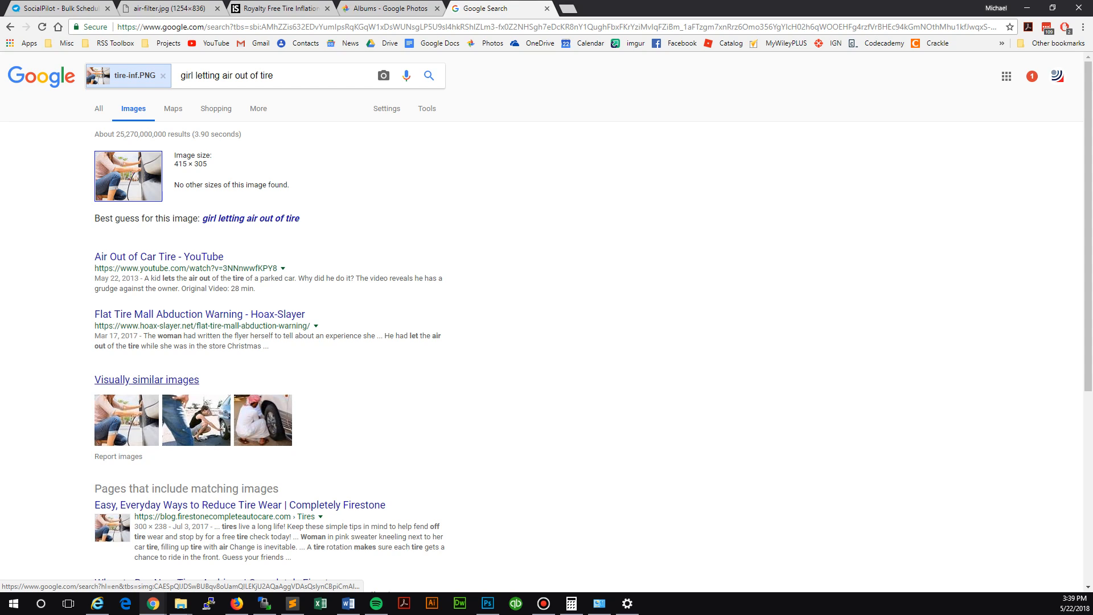
Step: Open the matching photo among the visually similar images and save it to the Desktop as woman-filling-up-car-tires-with-air.jpg
scroll(147, 379, down, 2)
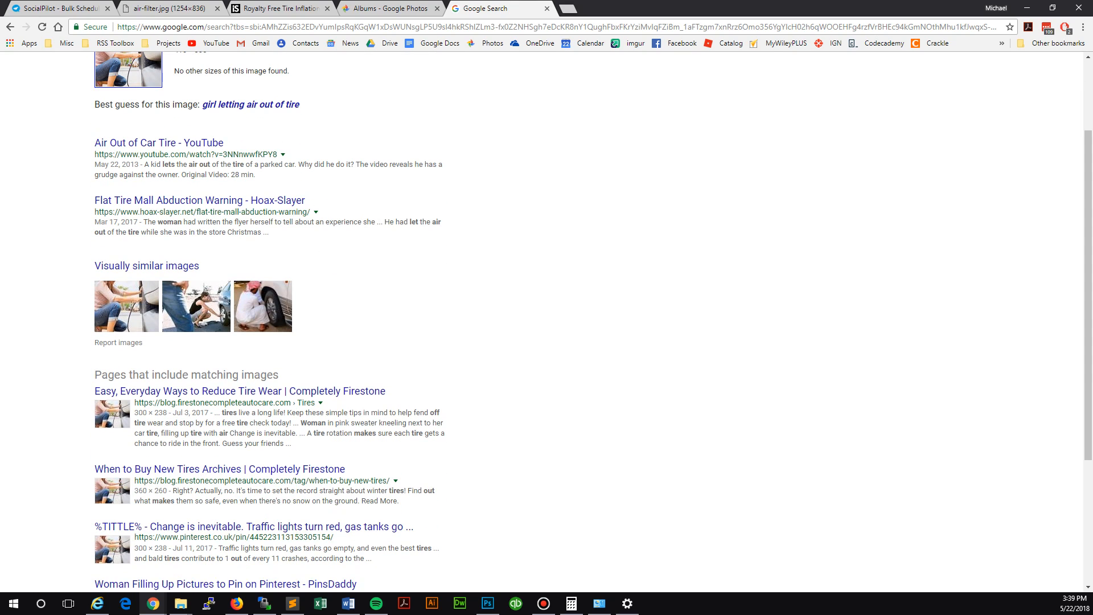
click(159, 266)
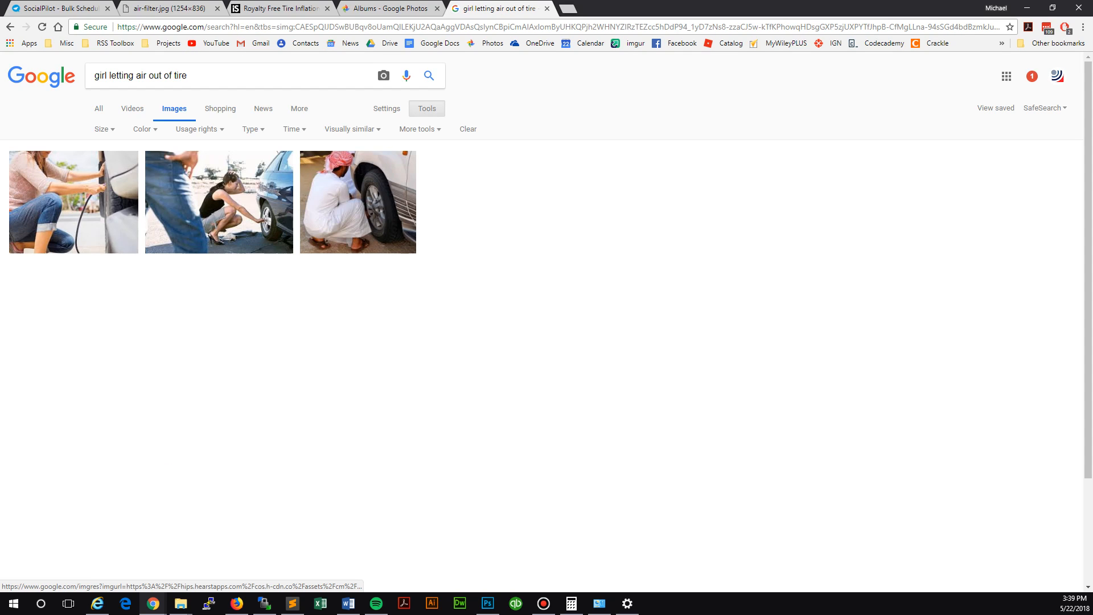
click(73, 203)
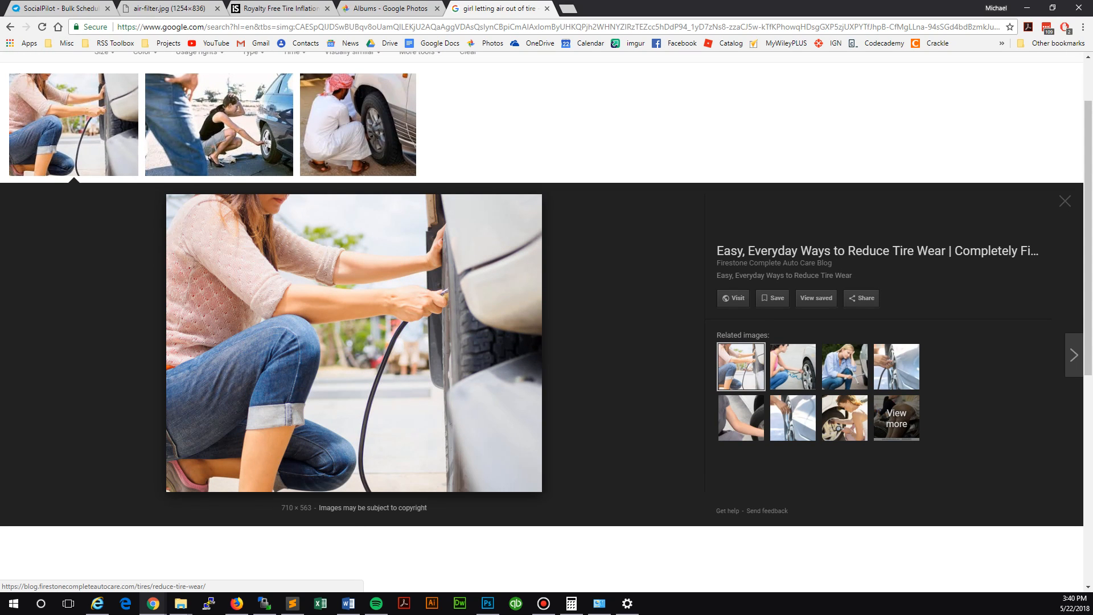
right_click(428, 317)
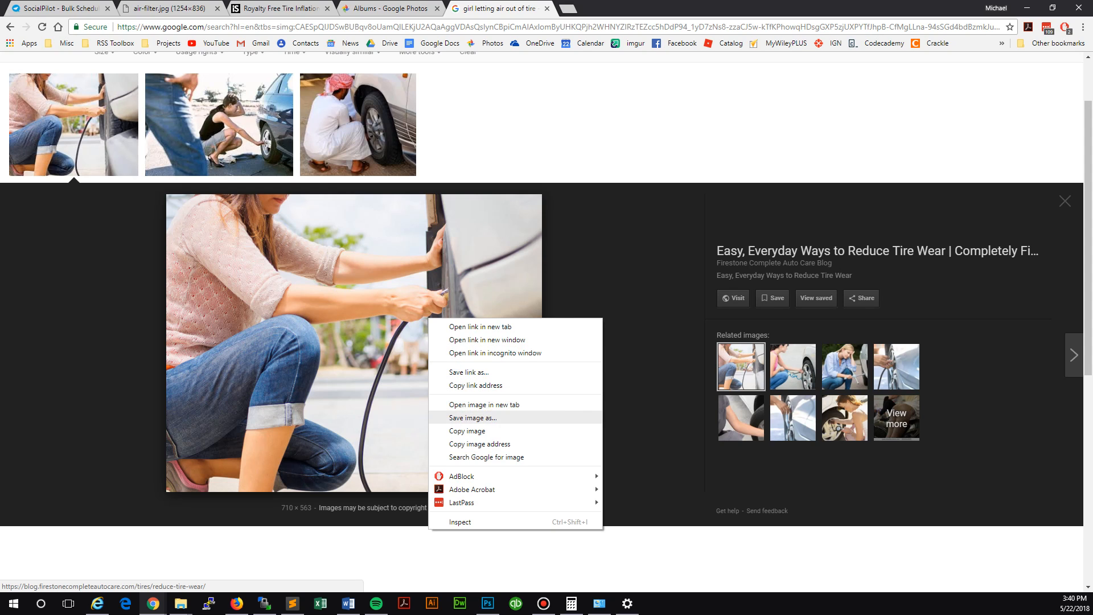
click(455, 418)
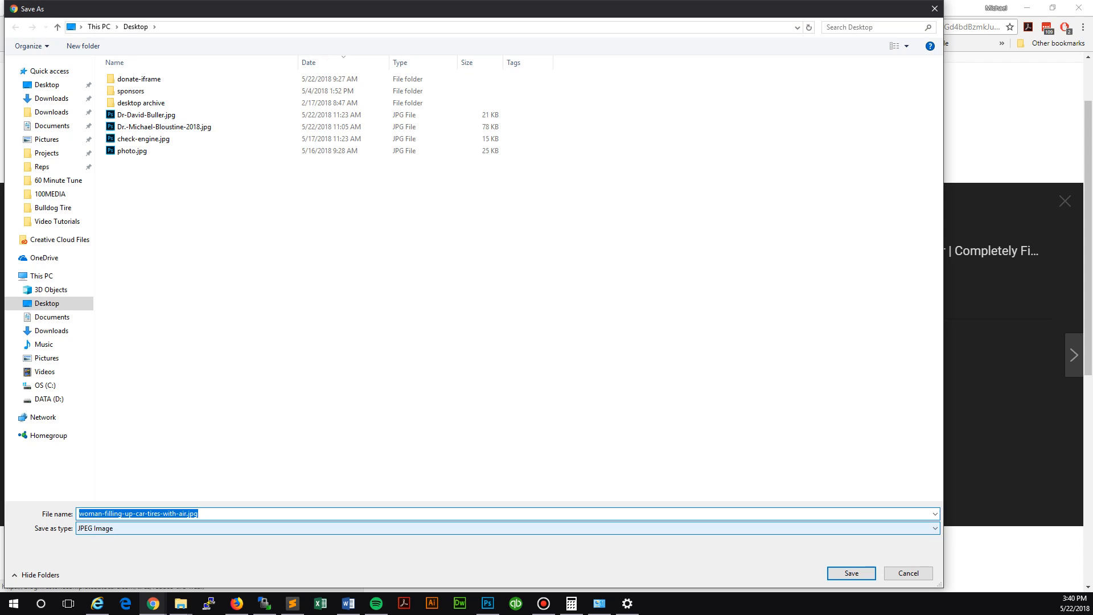
click(851, 572)
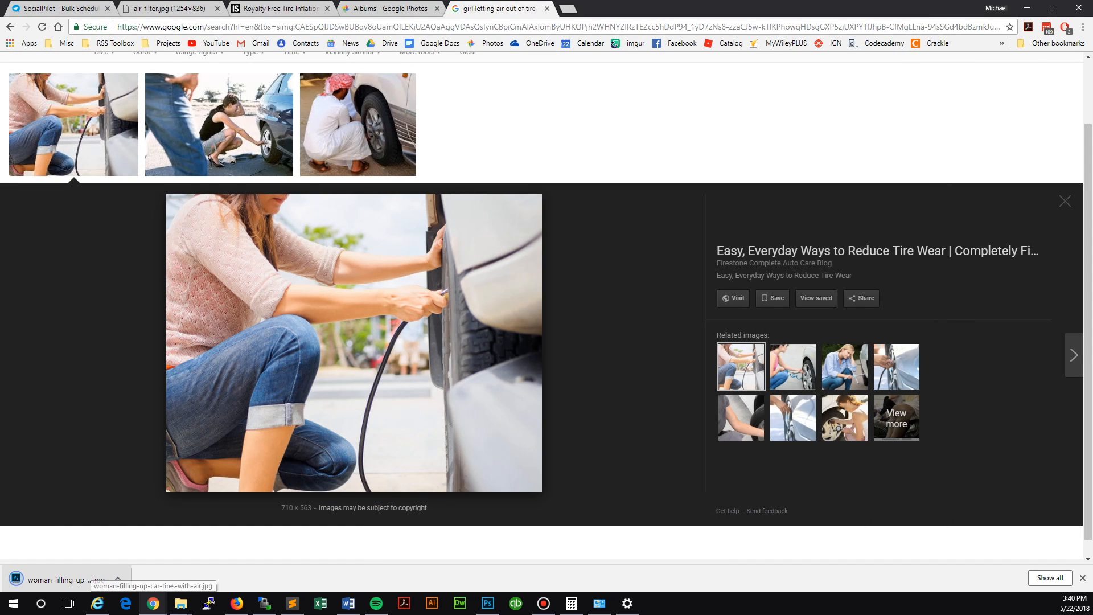
Step: Show the downloaded photo in its folder and rename it to tires-air.jpg
click(118, 579)
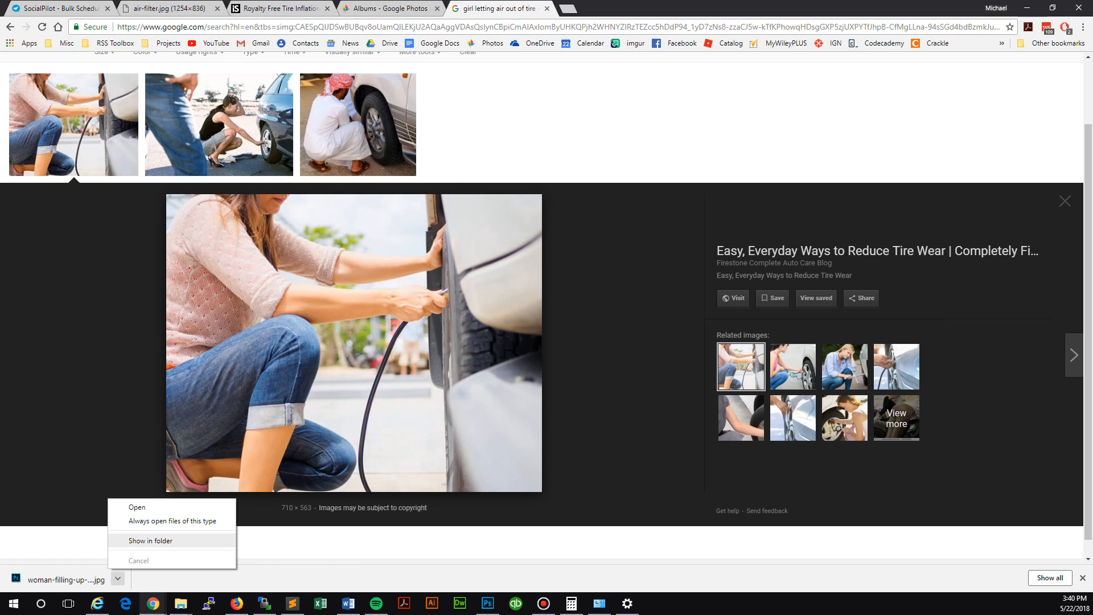
click(142, 539)
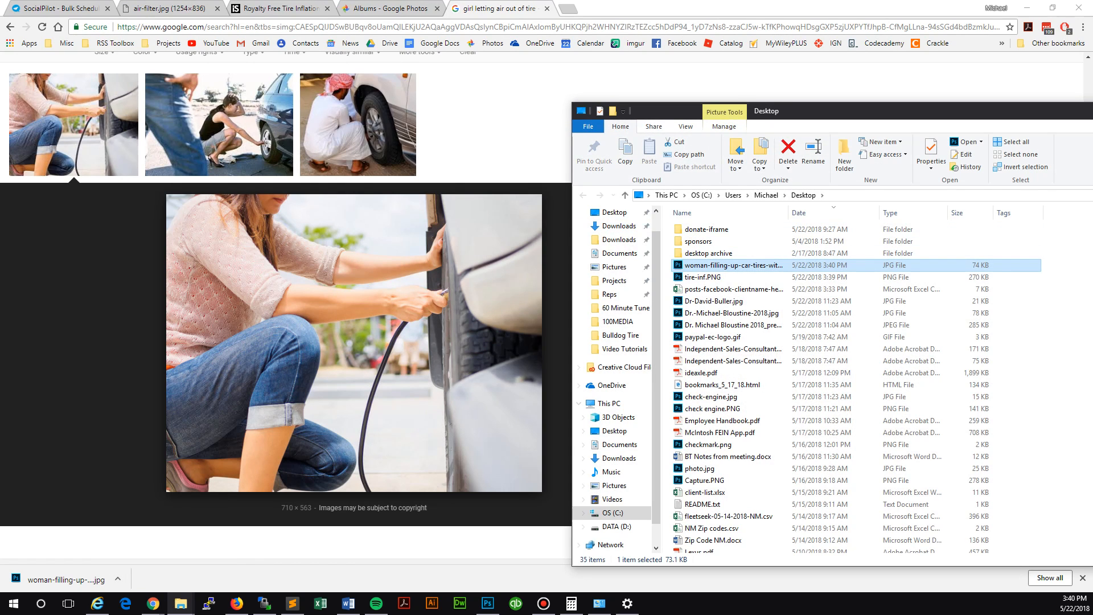
drag(854, 111, 551, 62)
double_click(485, 164)
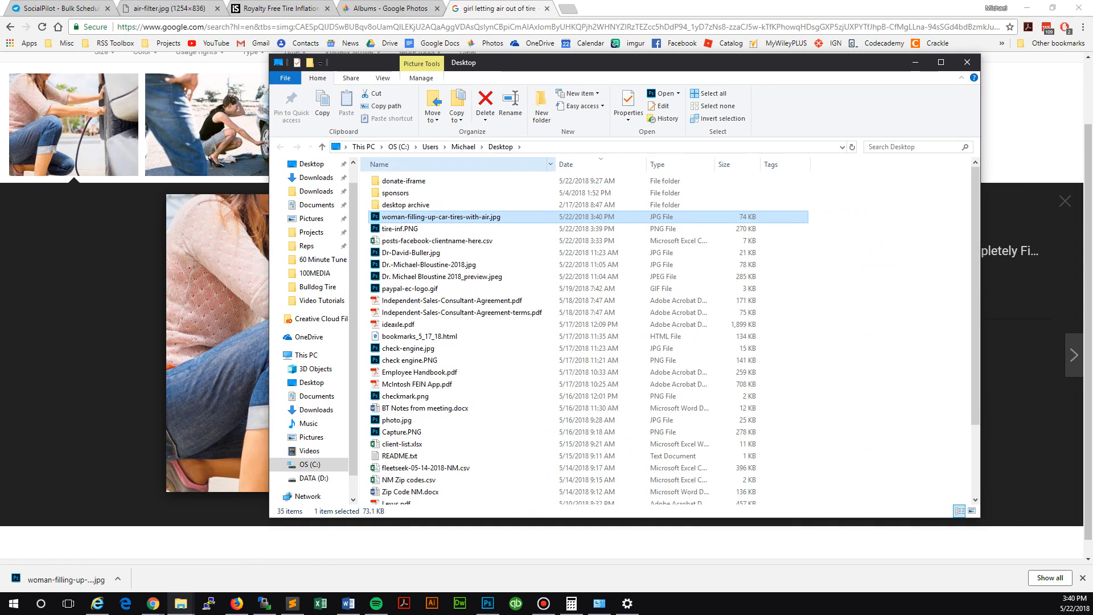
click(441, 216)
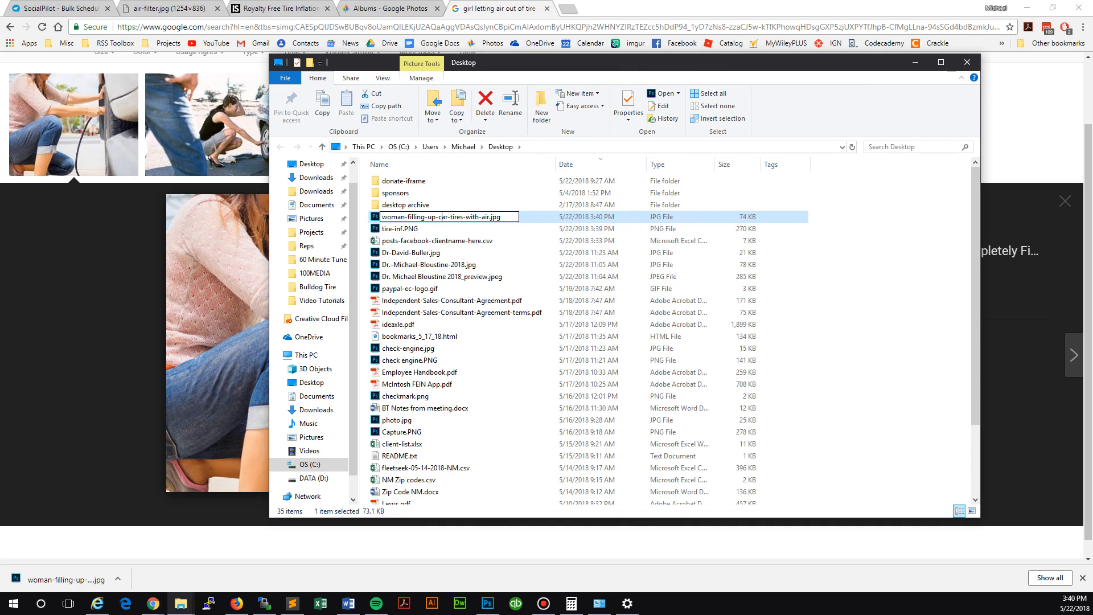
drag(490, 217, 380, 217)
text(tire)
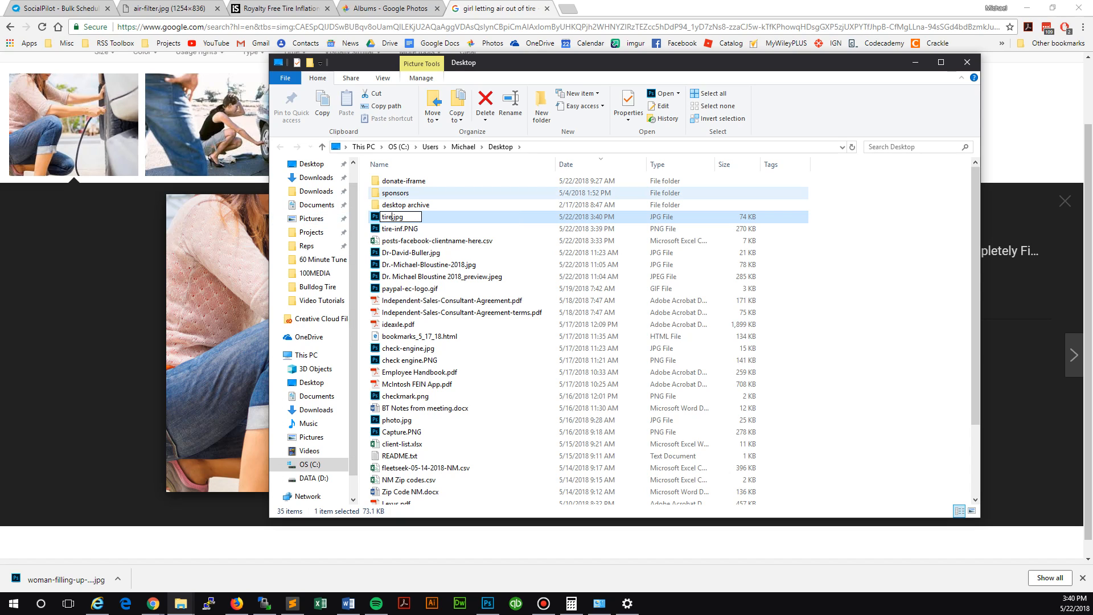
text(s-air)
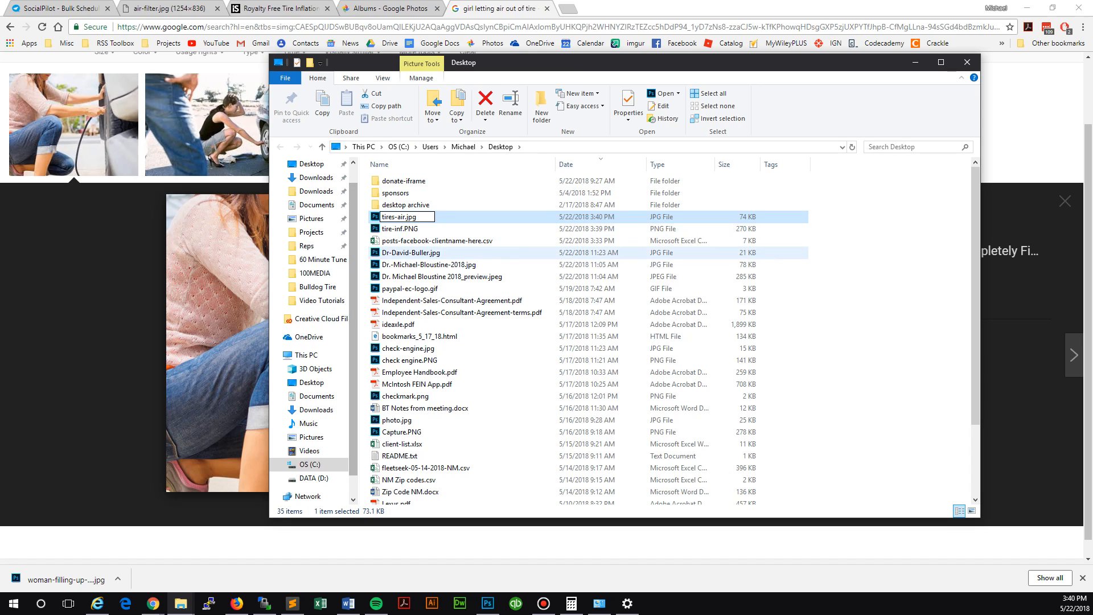
click(490, 253)
Step: Switch to WinSCP and upload tires-air.jpg from the Desktop folder to the server's /public_html/images/csv/ folder
drag(510, 63, 306, 59)
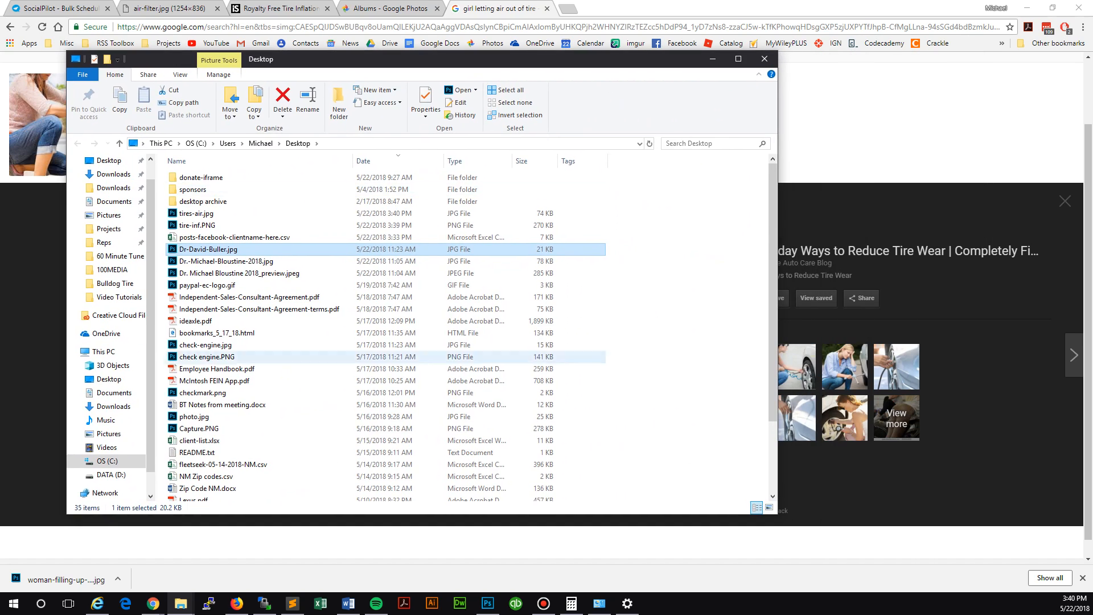
click(265, 603)
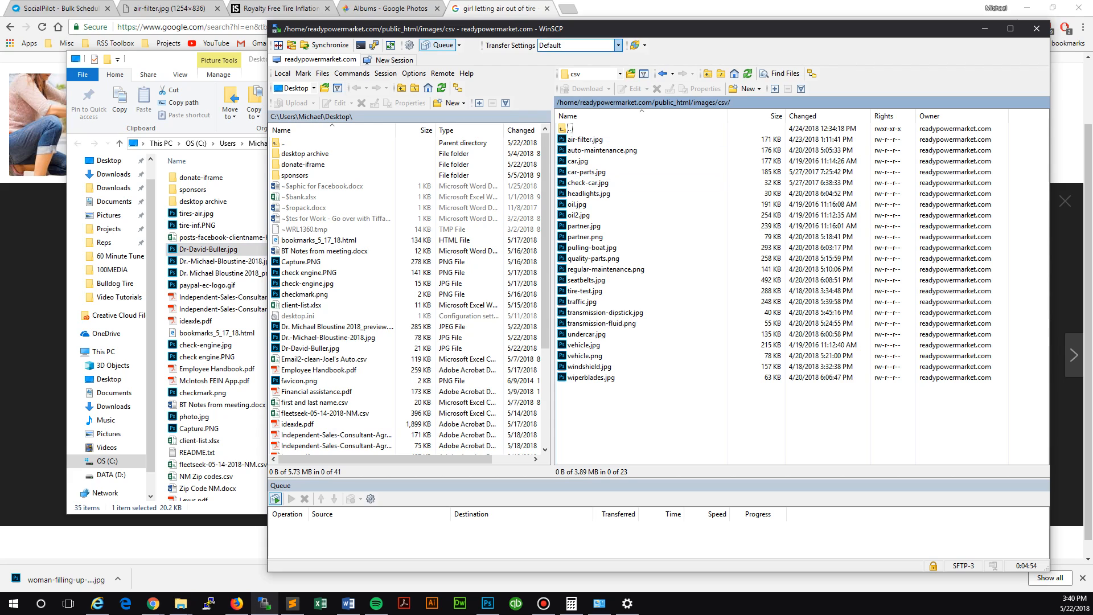
drag(675, 32, 662, 22)
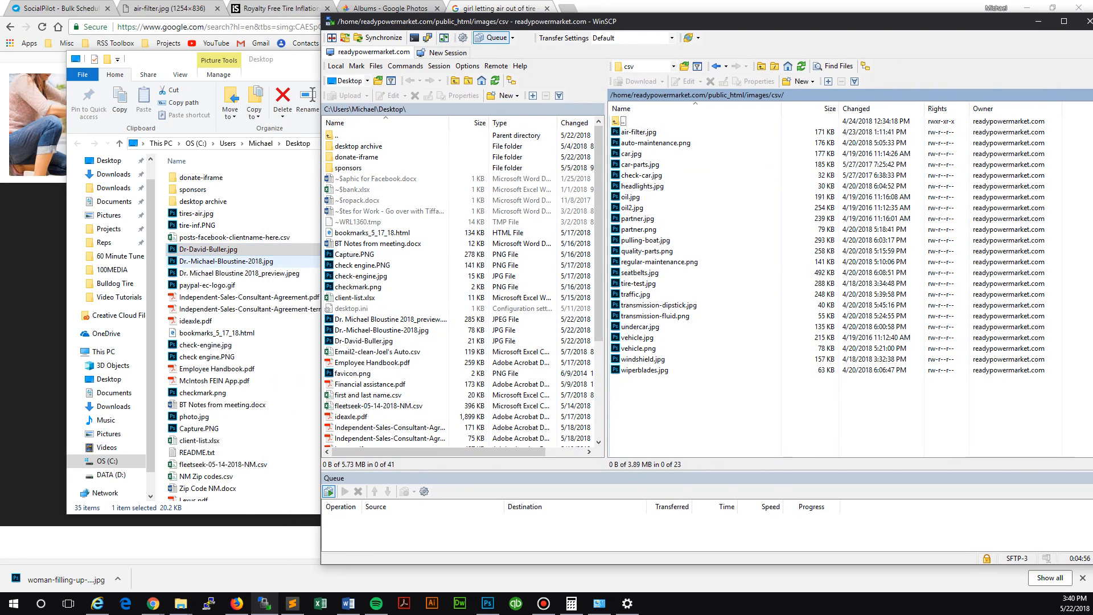
drag(200, 214, 700, 407)
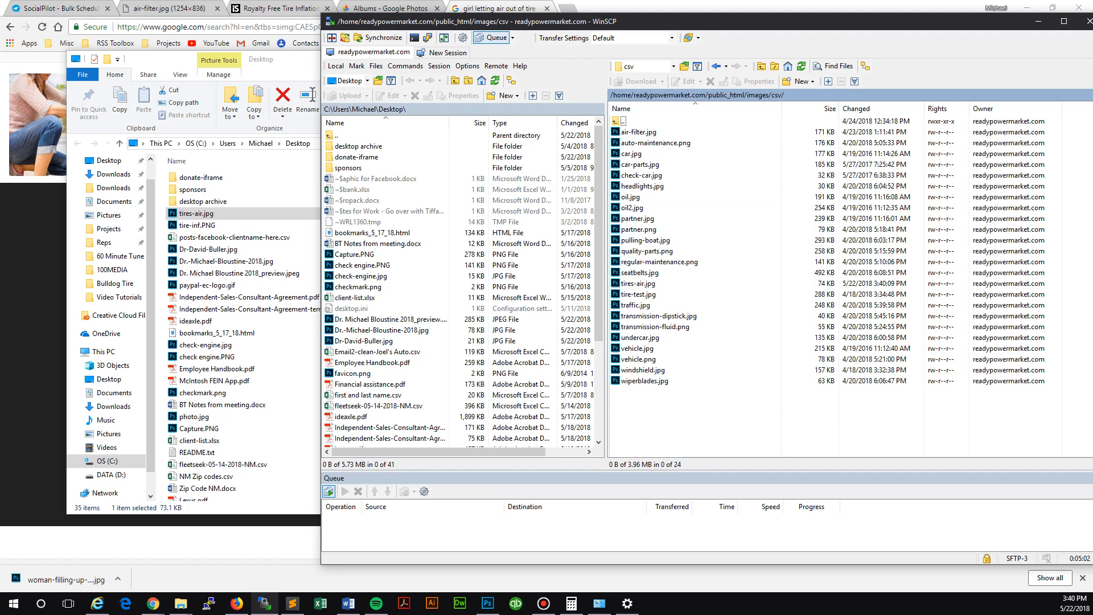
click(165, 8)
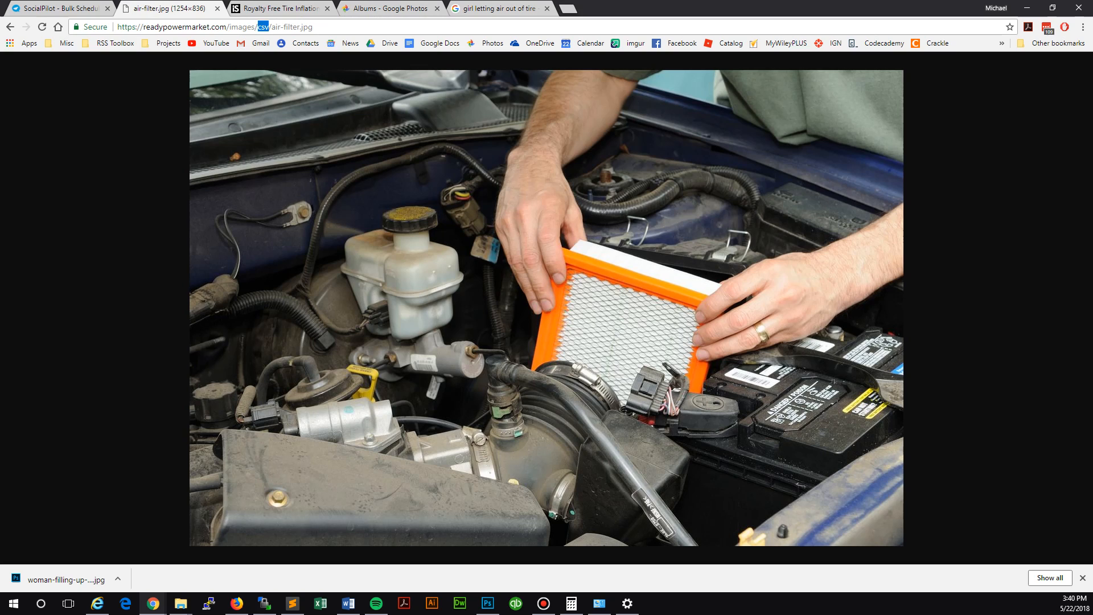
drag(272, 27, 313, 27)
text(tires-air.jp)
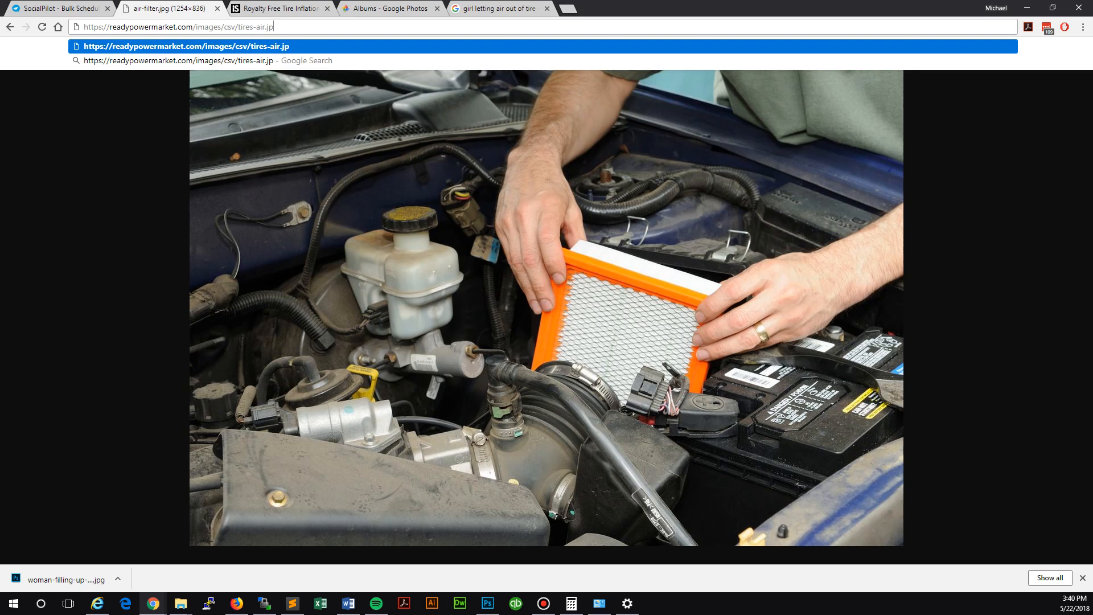
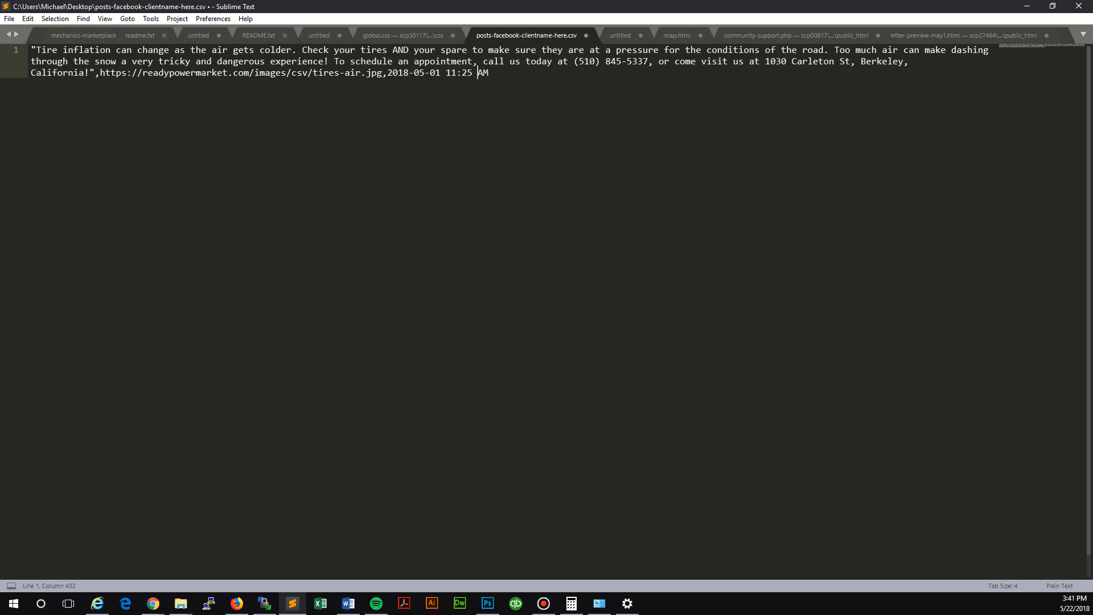
Step: Check the time in row 1 against the date and time format in the recent file posts-facebook (5).csv, and close that file
drag(452, 73, 457, 73)
click(445, 73)
drag(462, 73, 455, 73)
click(461, 72)
click(9, 18)
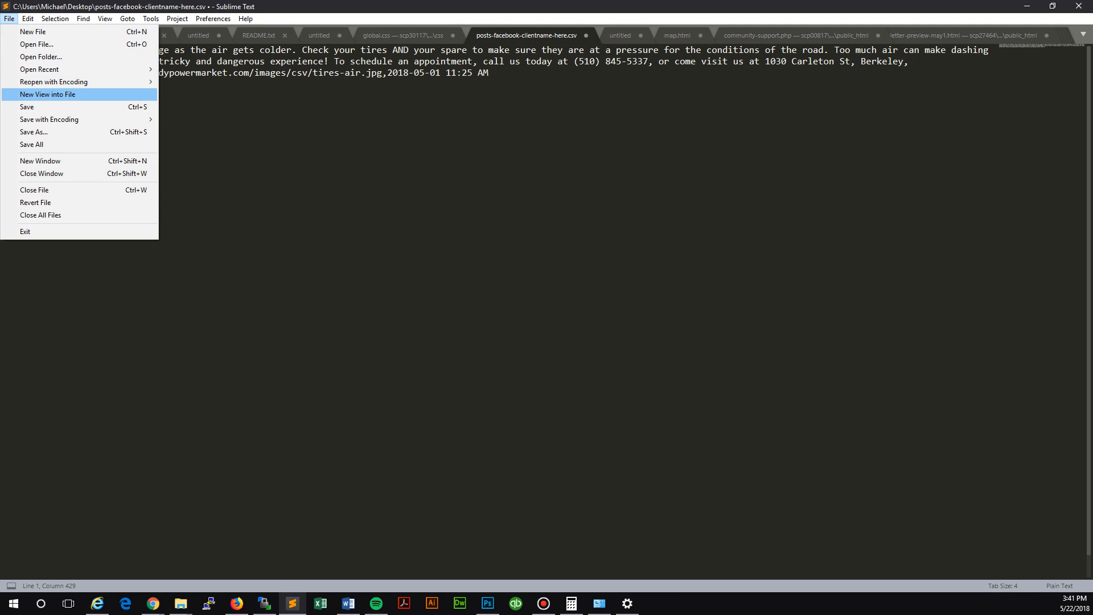
mouse_move(40, 69)
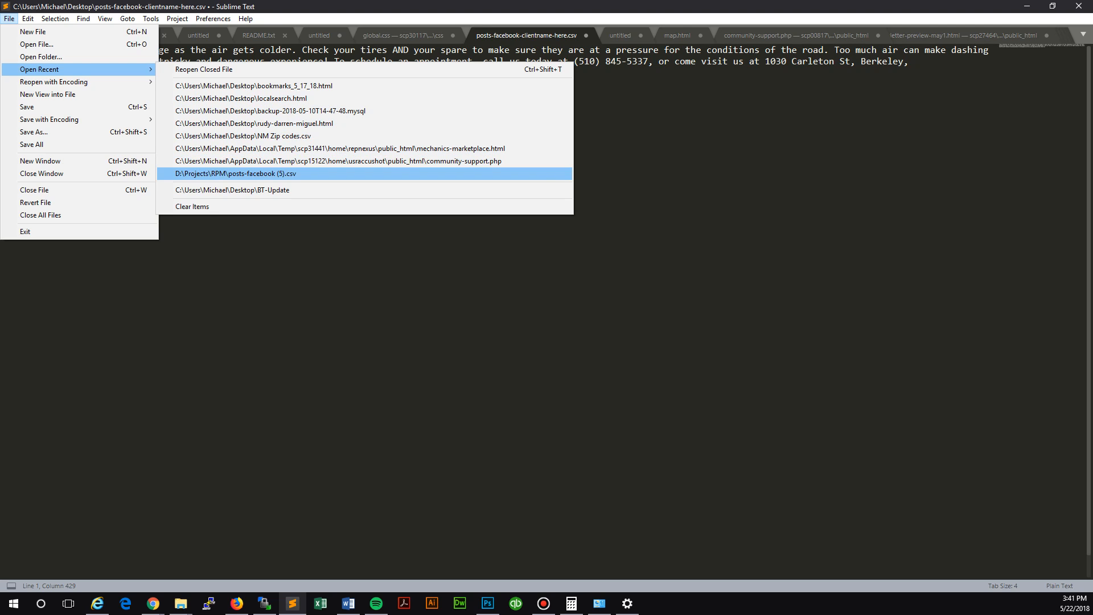
click(236, 173)
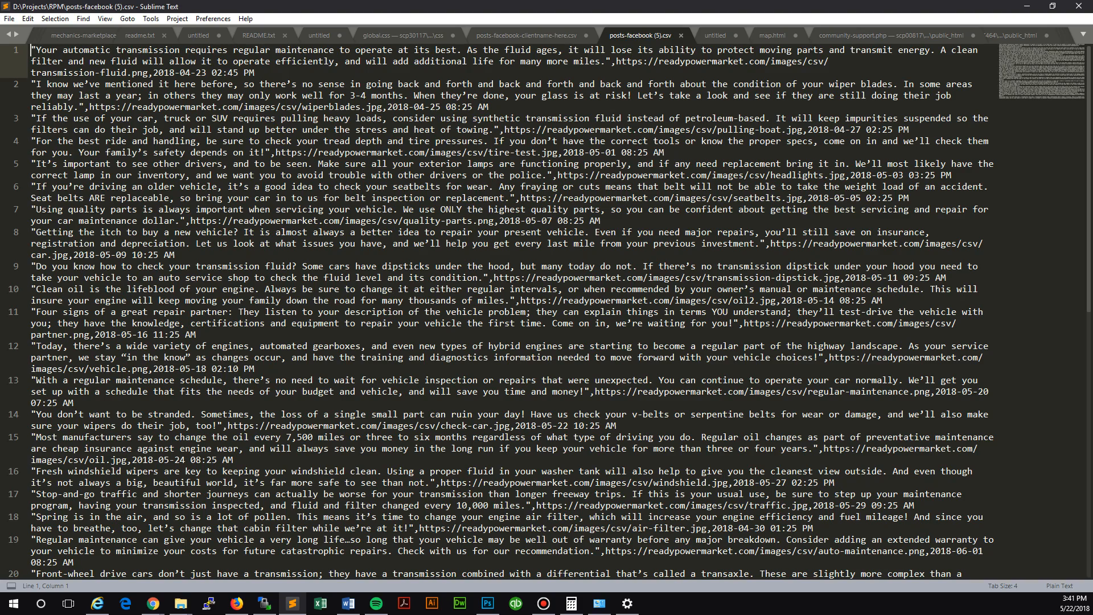
scroll(512, 308, down, 4)
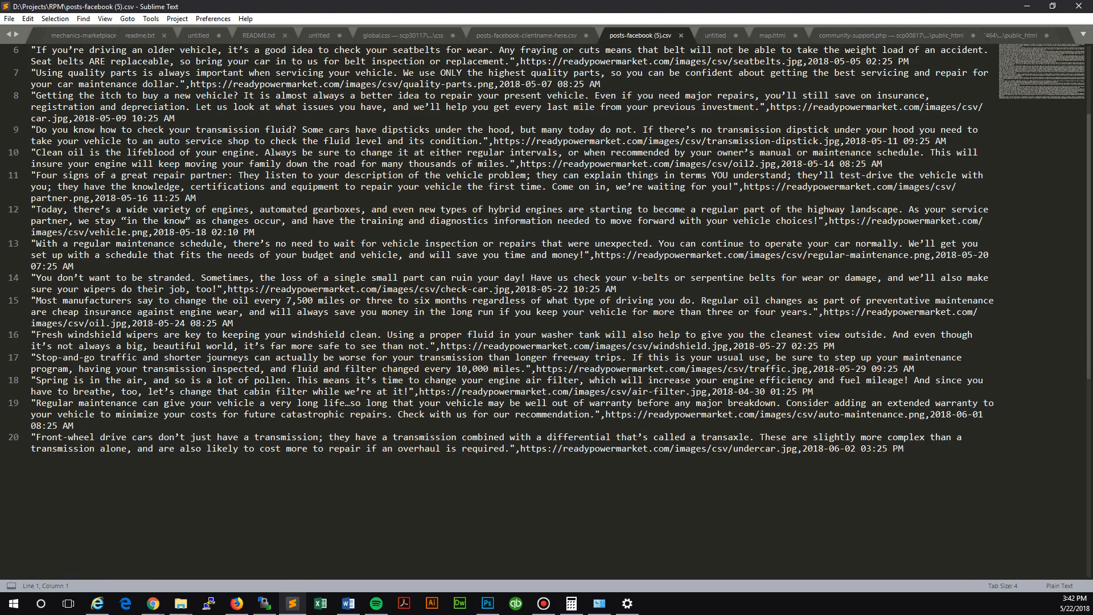
mouse_move(861, 449)
mouse_down()
mouse_move(886, 448)
mouse_move(861, 449)
mouse_up()
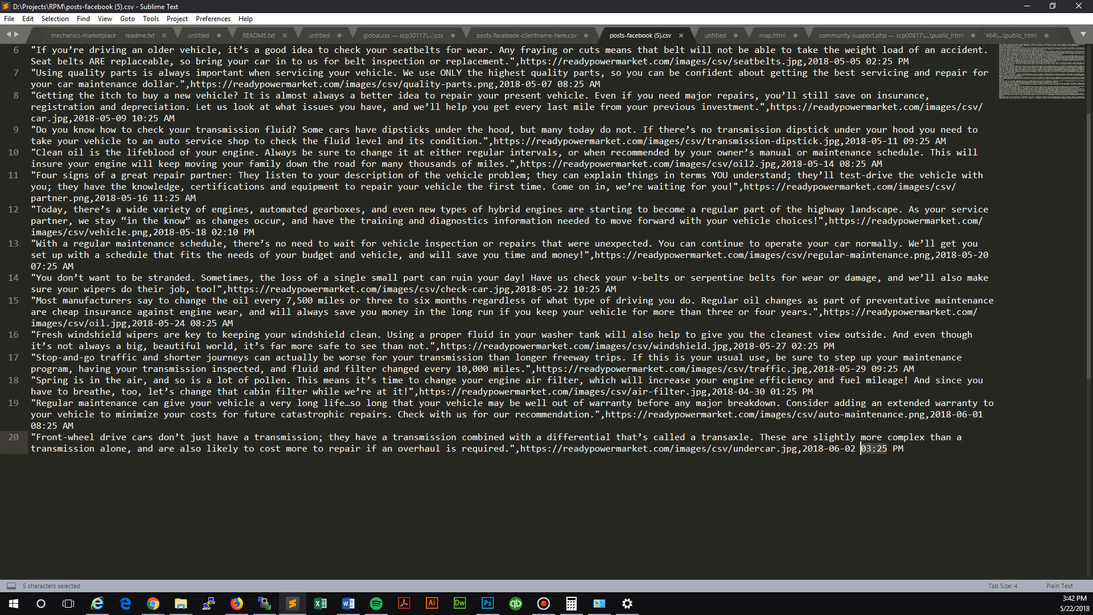
key(ctrl+w)
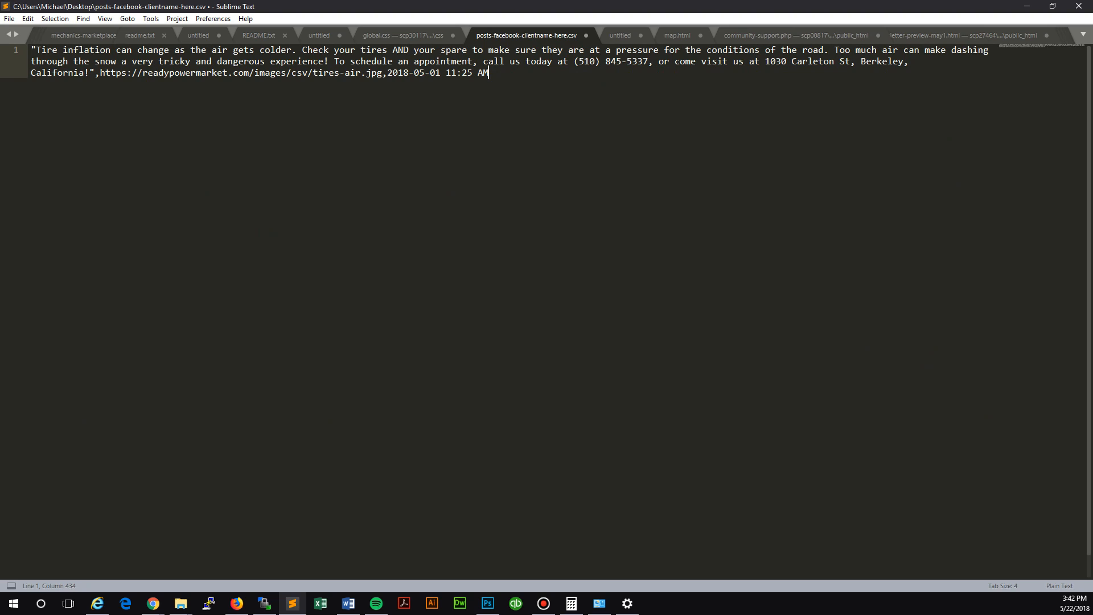
Step: Set the scheduled time in row 1 to 02:25 PM
drag(456, 72, 445, 73)
text(02)
drag(484, 73, 478, 72)
text(P)
key(Right)
Step: Review the phone number, the street address and the complete text of row 1
drag(574, 61, 649, 61)
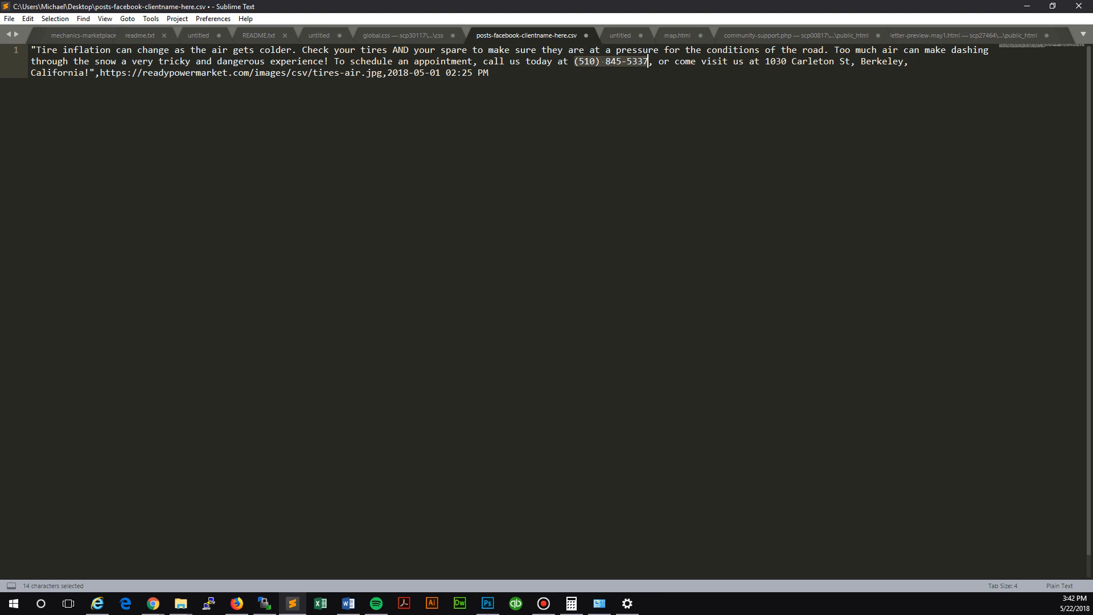
click(782, 61)
drag(765, 60, 903, 73)
drag(490, 72, 32, 49)
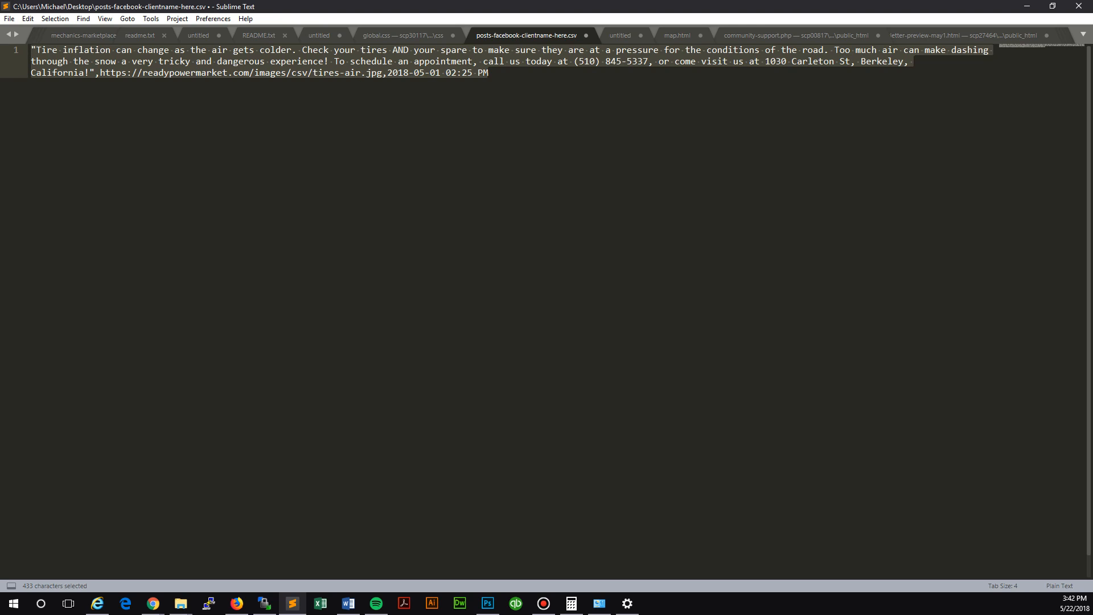
Step: Reopen the recent file posts-facebook (5).csv to look over its finished multi-row layout
click(9, 18)
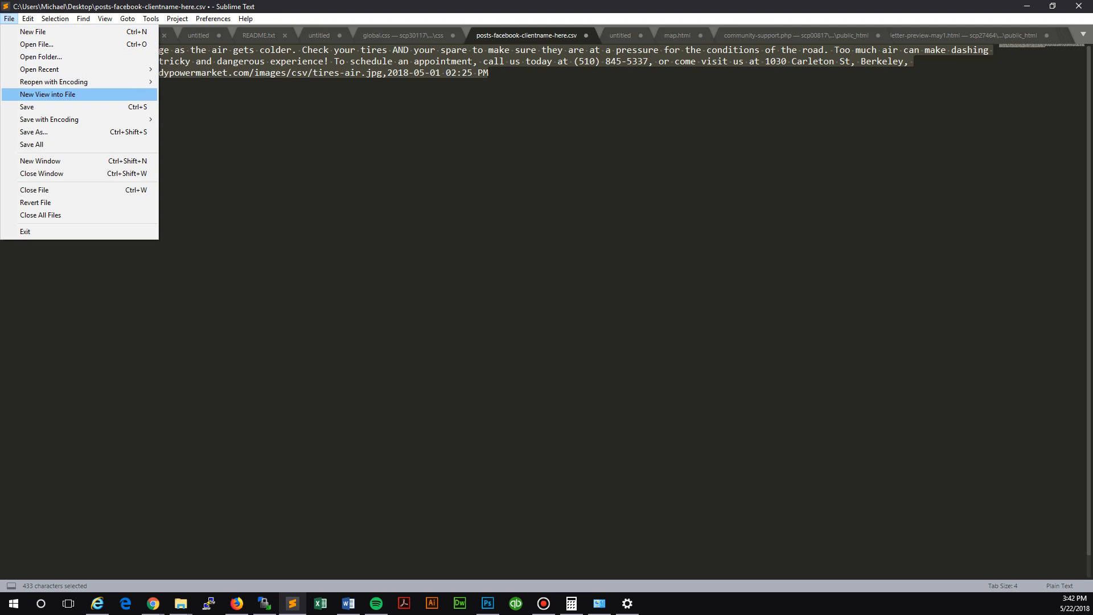
mouse_move(40, 68)
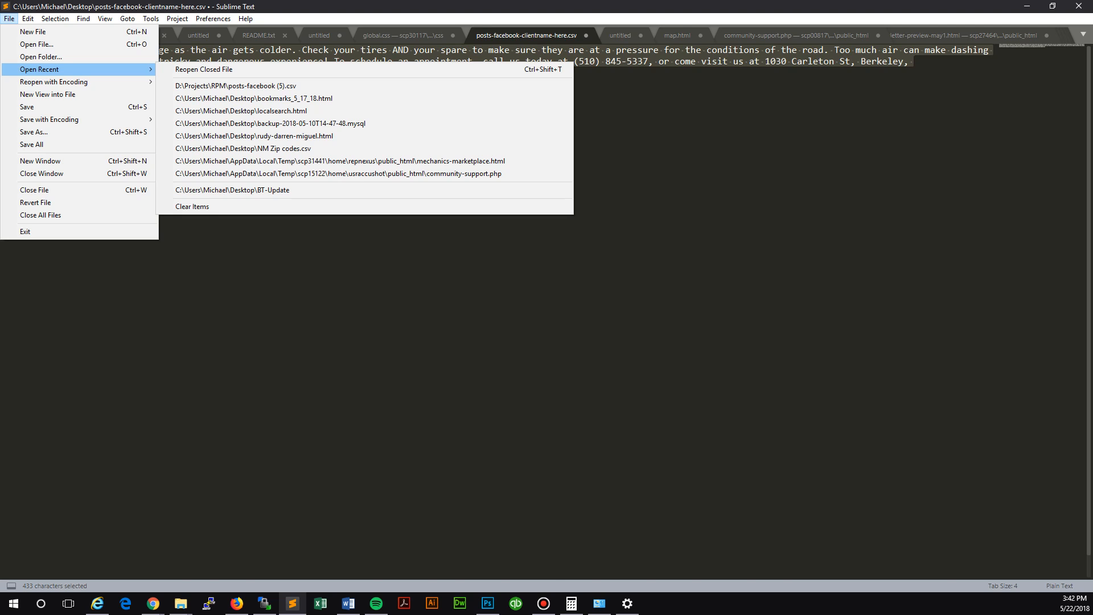
click(235, 85)
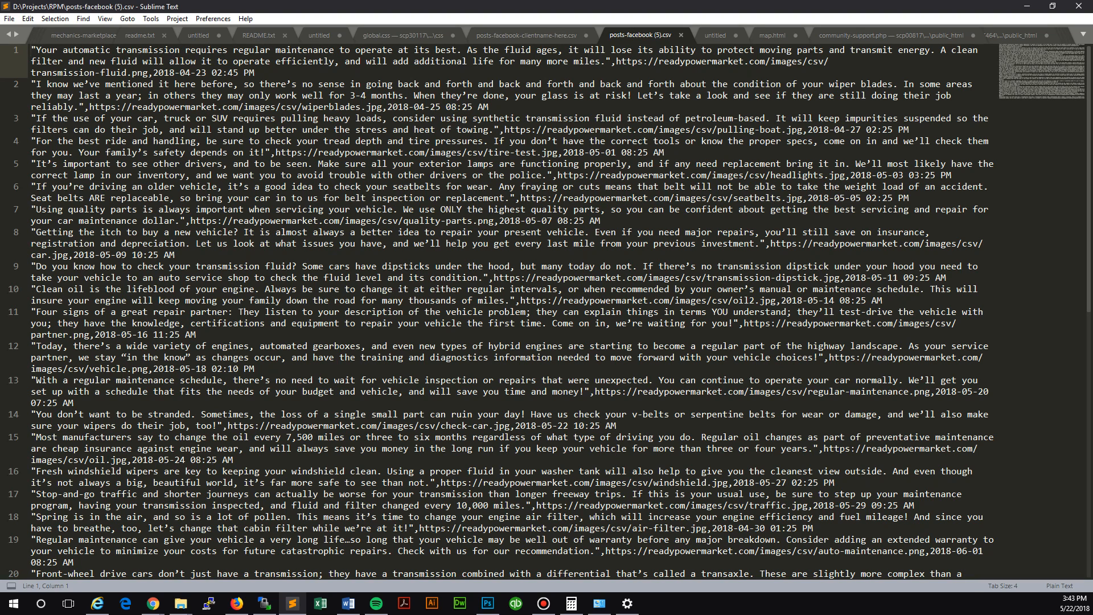
Step: Return to posts-facebook-clientname-here.csv and start a second row with an empty pair of quotes followed by a comma
key(ctrl+Page_Up)
key(ctrl+End)
key(Return)
text("",)
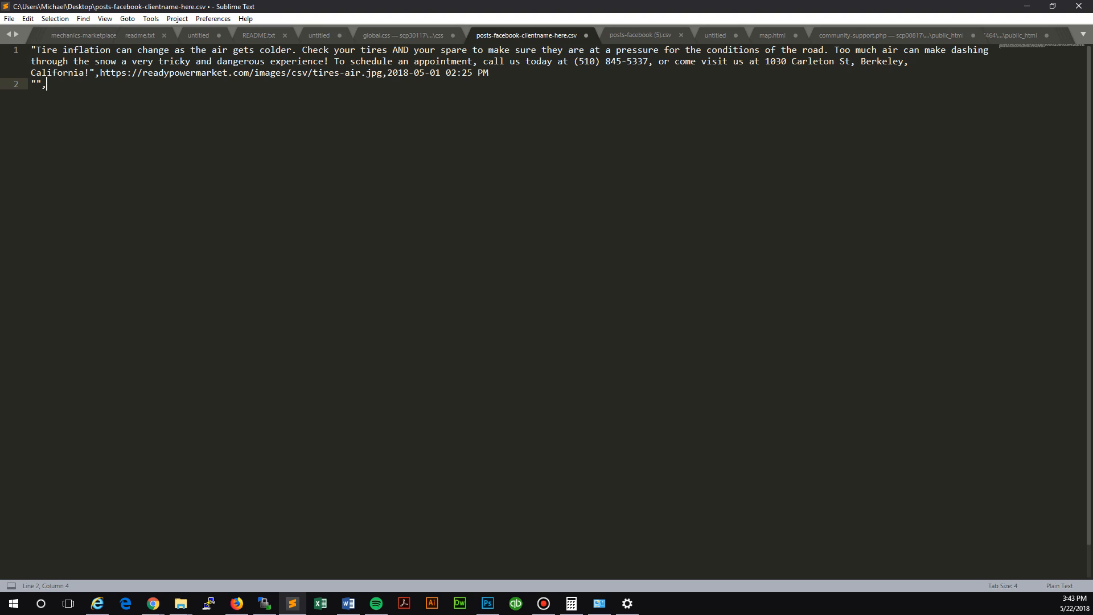
text(URL,DATE TIME)
drag(387, 73, 489, 73)
key(ctrl+c)
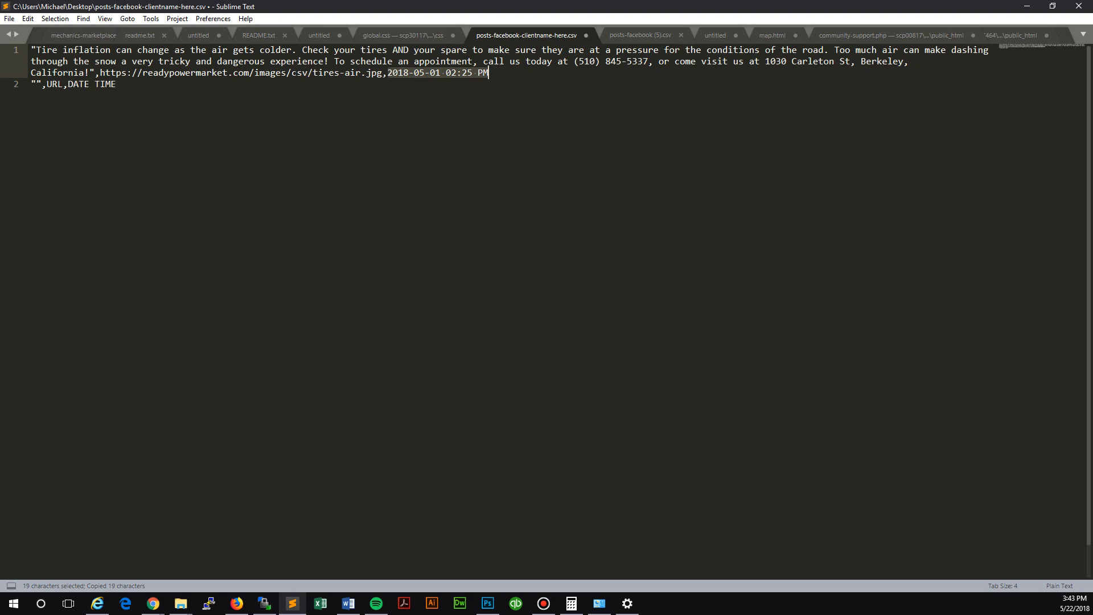
drag(68, 84, 116, 85)
key(ctrl+v)
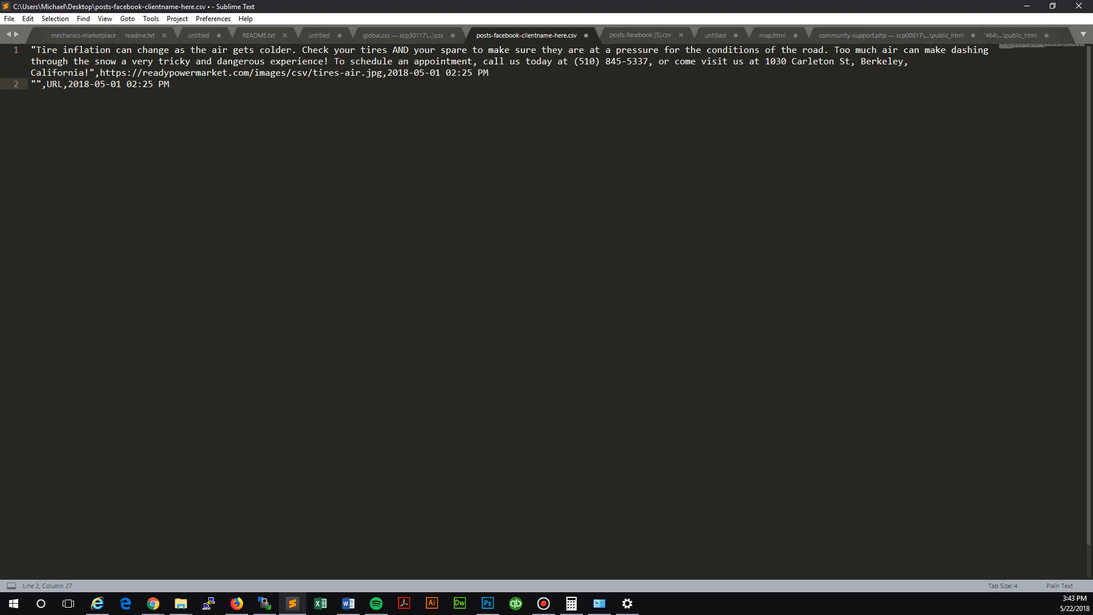
Step: Replace row 2's URL placeholder with row 1's image URL and change its tires-air file name to FILENAME
drag(101, 72, 382, 72)
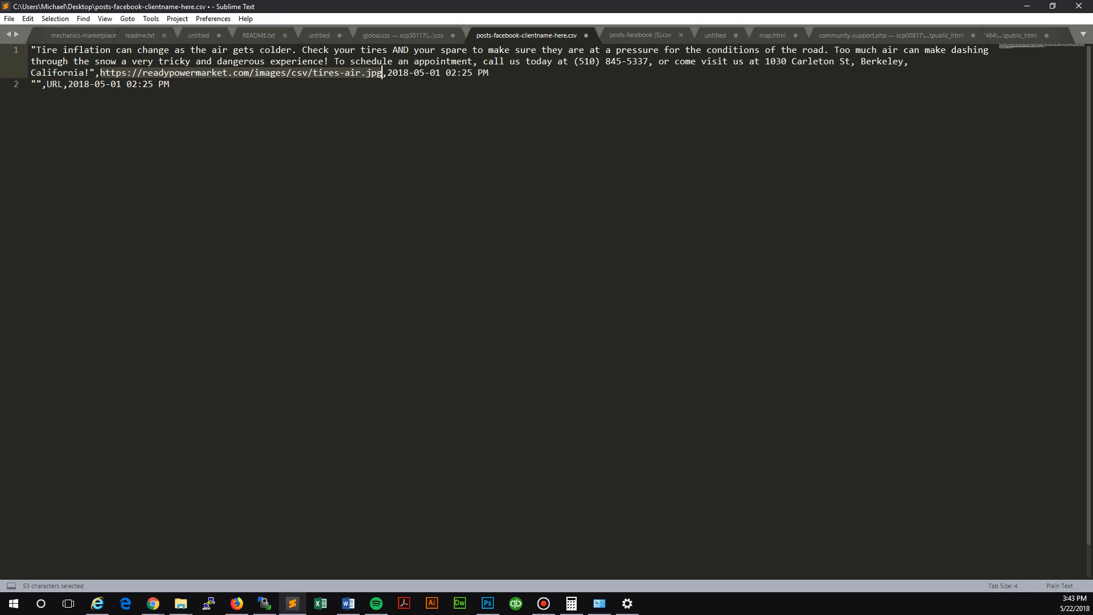
key(ctrl+c)
double_click(54, 84)
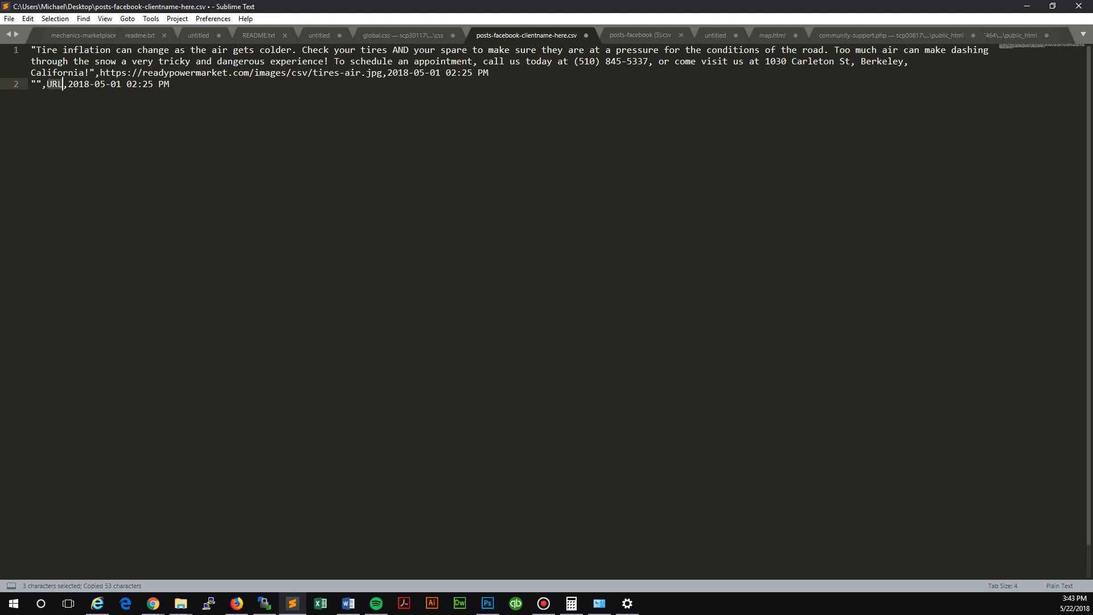
key(ctrl+v)
double_click(273, 84)
drag(274, 84, 307, 84)
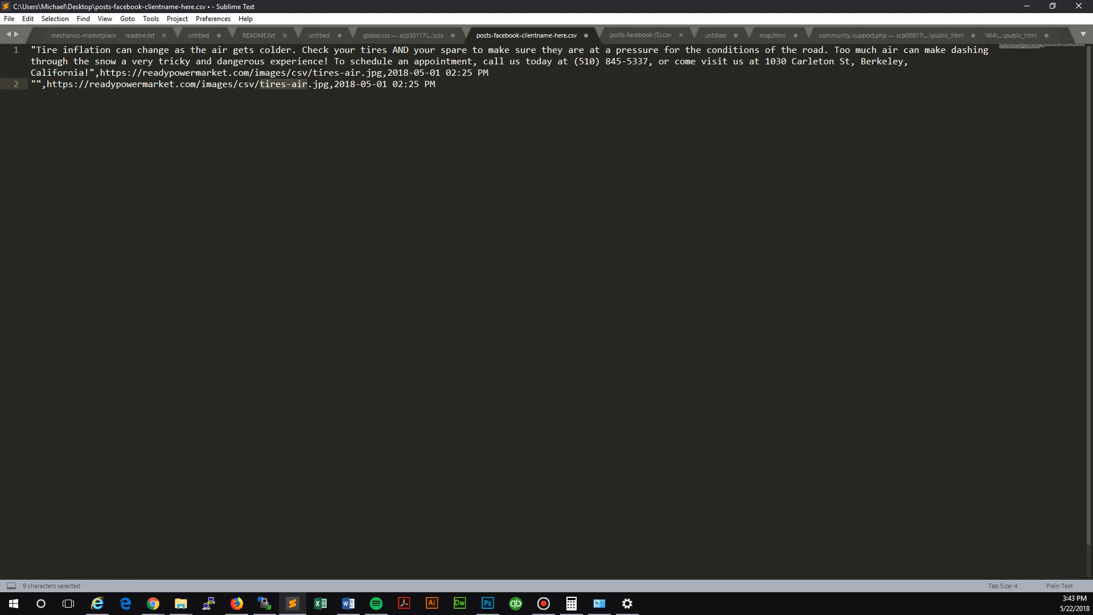
text(FILENAME)
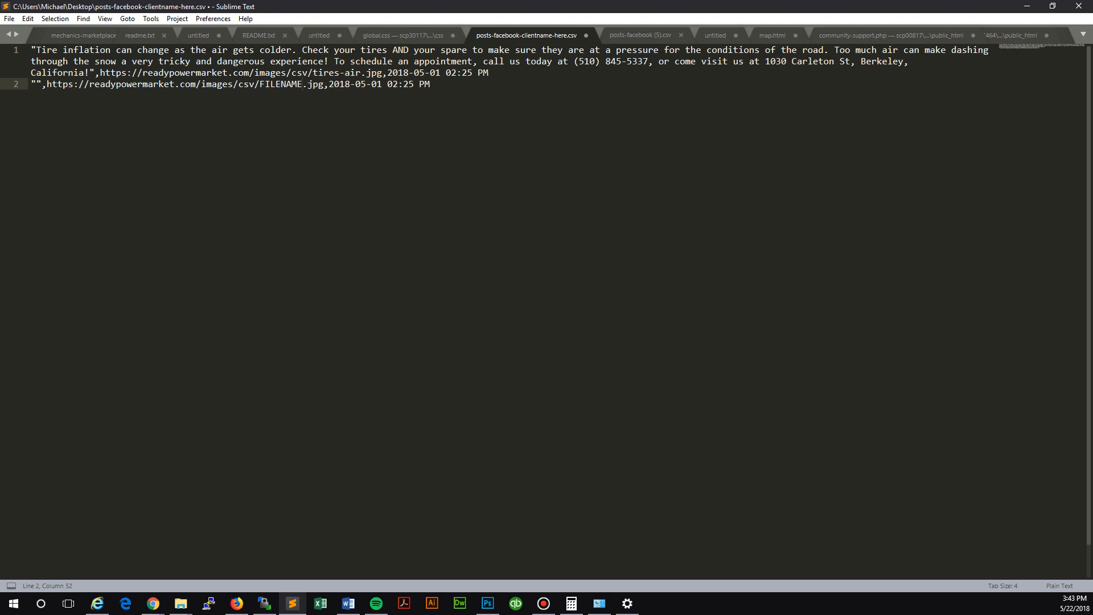
Step: Enter POST as the placeholder text between row 2's quotation marks and look over the row's three fields
click(36, 84)
text(POST)
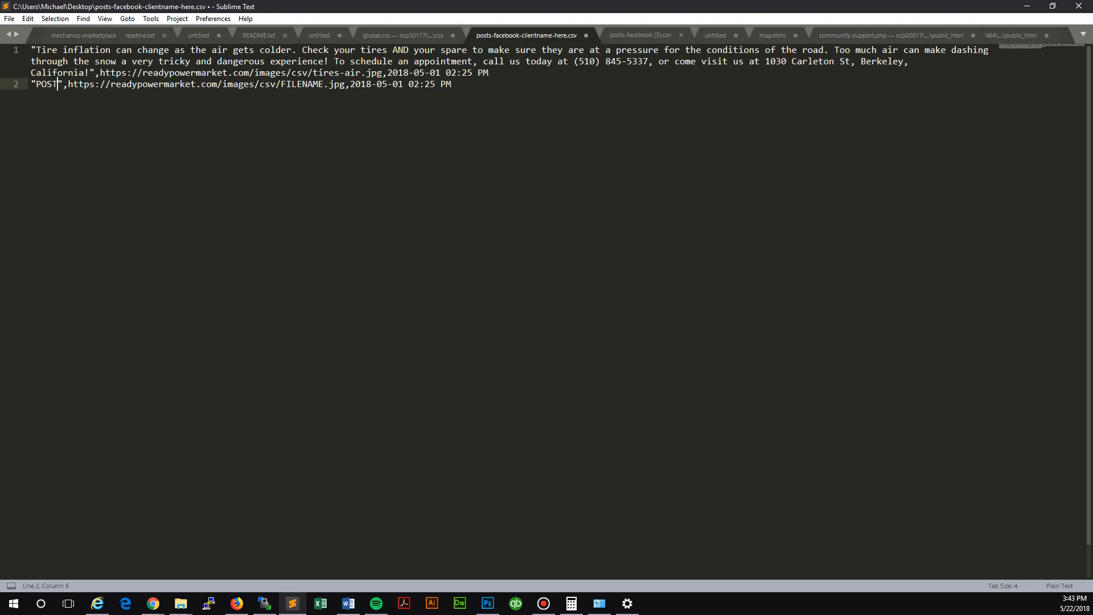
double_click(46, 84)
double_click(302, 84)
click(398, 84)
click(429, 83)
Step: Duplicate the complete placeholder row 2 into rows 3 to 6
key(shift+End)
key(End)
key(shift+Home)
key(ctrl+c)
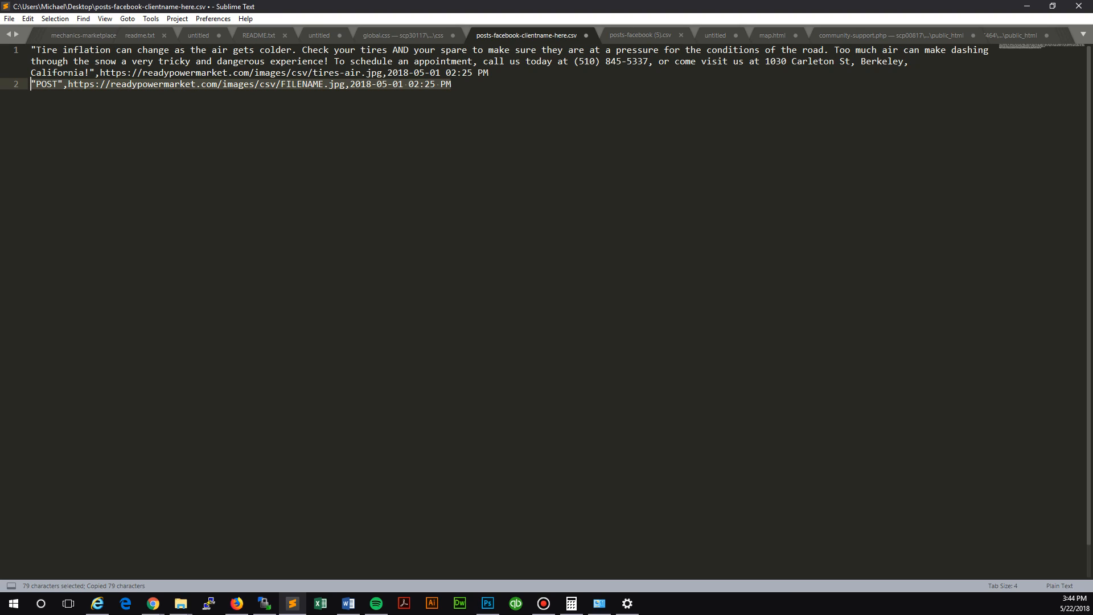
key(End)
key(Return)
key(ctrl+v)
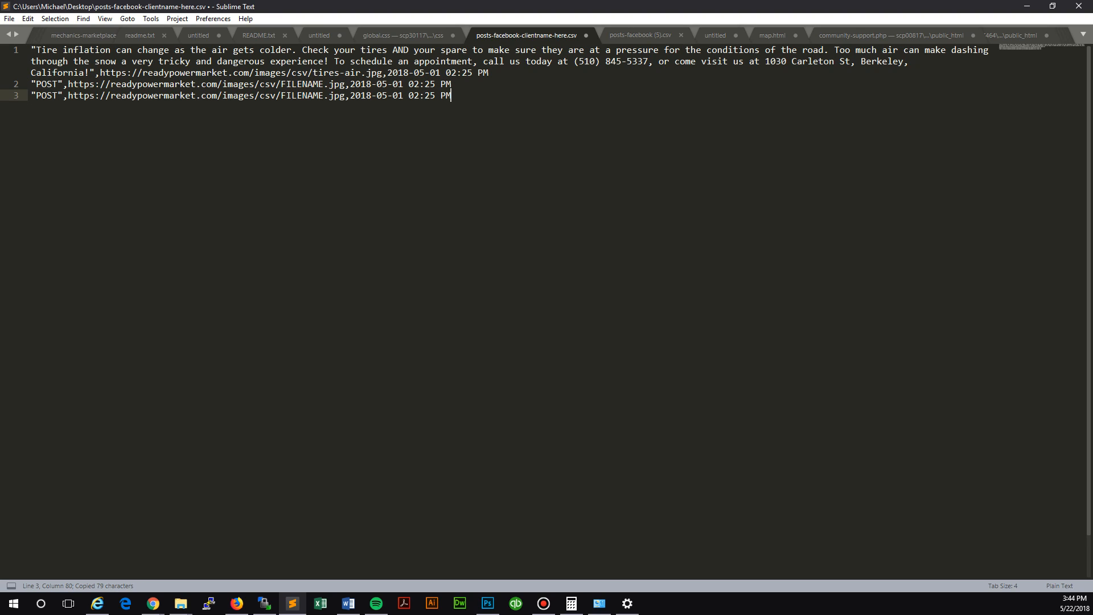
key(Return)
key(ctrl+v)
key(Return)
key(ctrl+v)
key(Return)
key(ctrl+v)
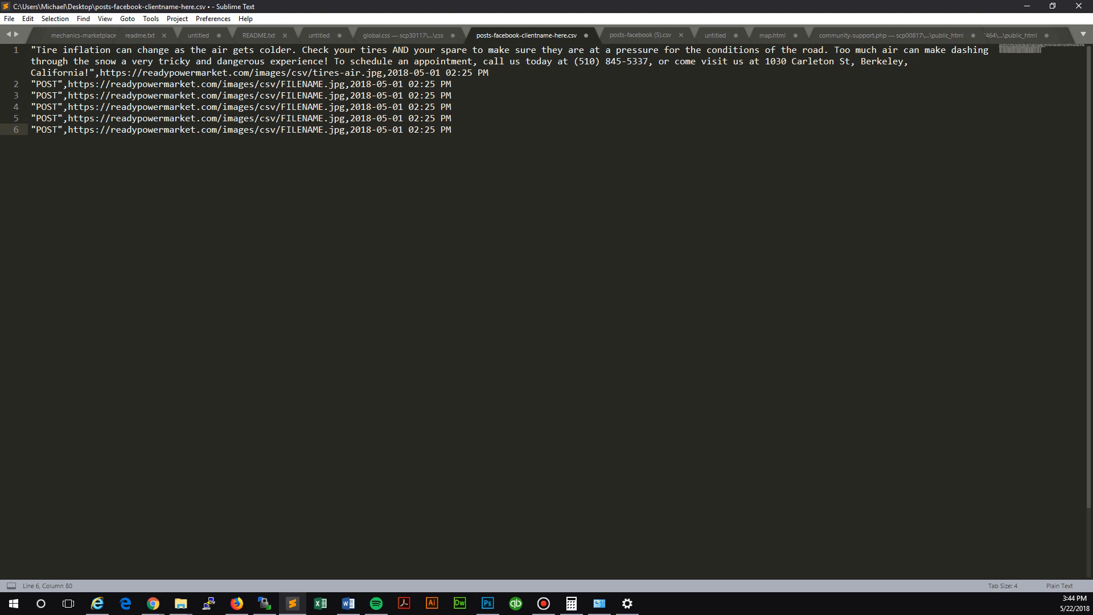
Step: Copy the block of placeholder rows 2 to 6 and paste it three times to fill rows 7 to 21
key(shift+Up)
key(shift+Up)
key(shift+Up)
key(shift+Up)
key(shift+Home)
key(ctrl+c)
key(Right)
key(Return)
key(ctrl+v)
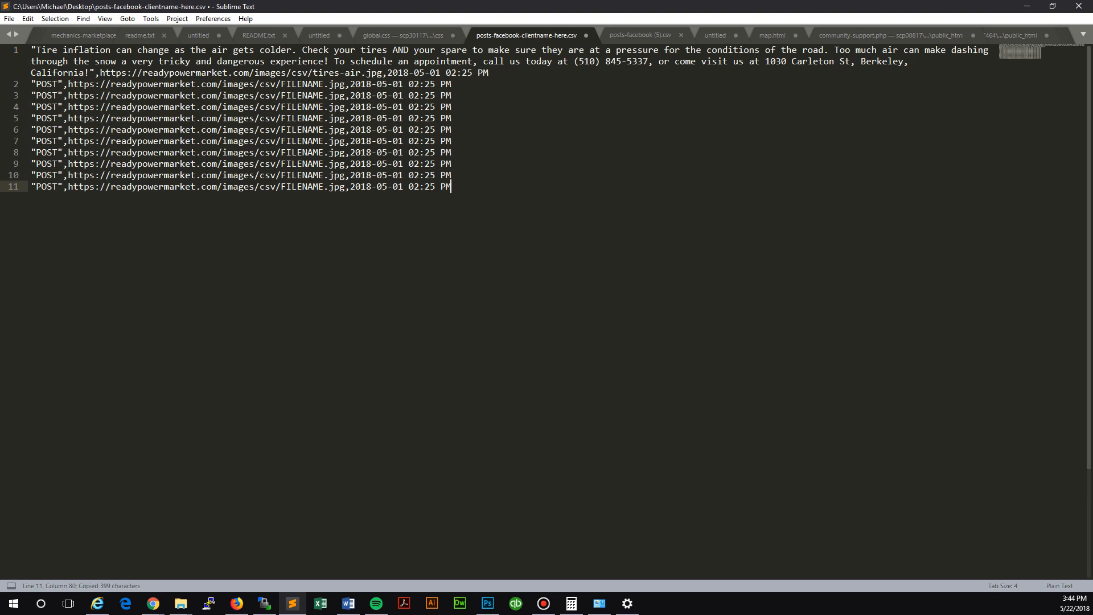
key(Return)
key(ctrl+v)
key(Return)
key(ctrl+v)
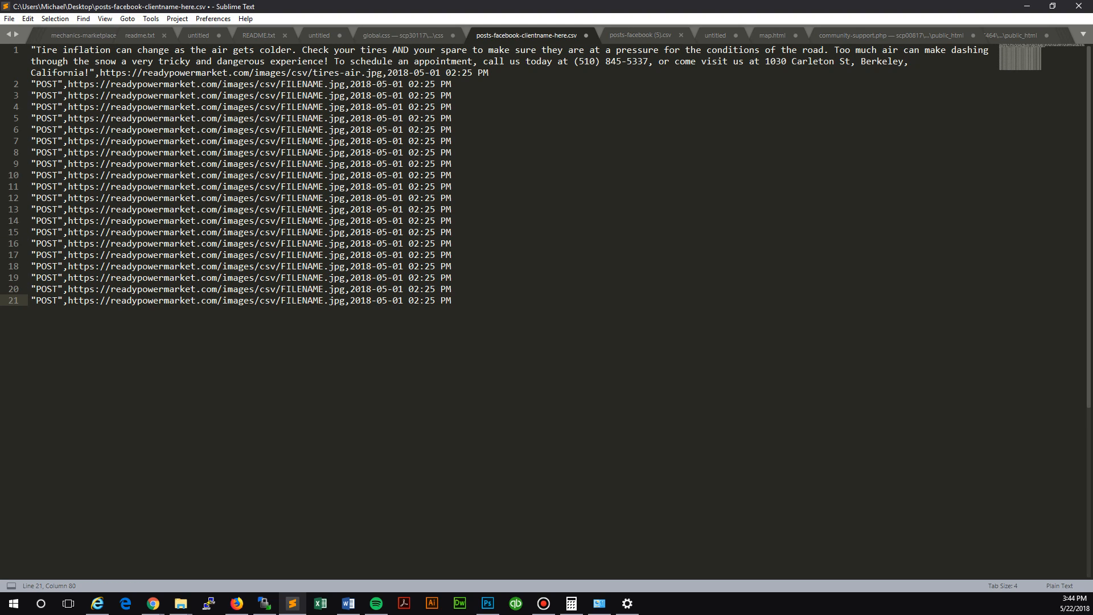
Step: Save posts-facebook-clientname-here.csv with its placeholder rows
click(451, 152)
click(451, 300)
key(alt)
click(10, 19)
click(26, 108)
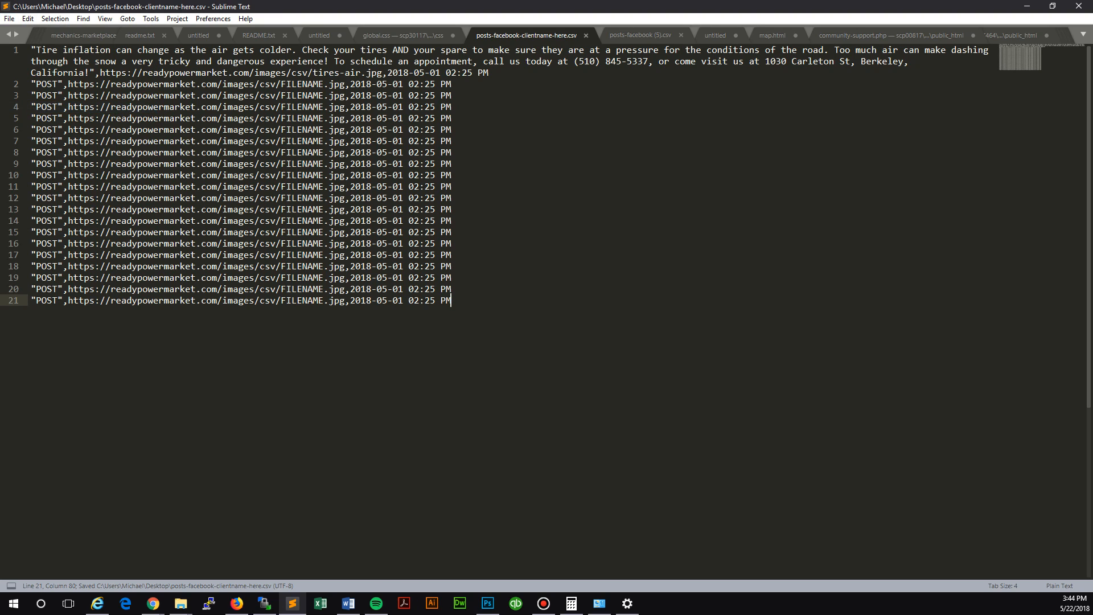
Step: Copy the paragraph about keeping the car's interior clean from Car Snips Dec 2016.docx in Google Docs and return to the CSV
click(348, 603)
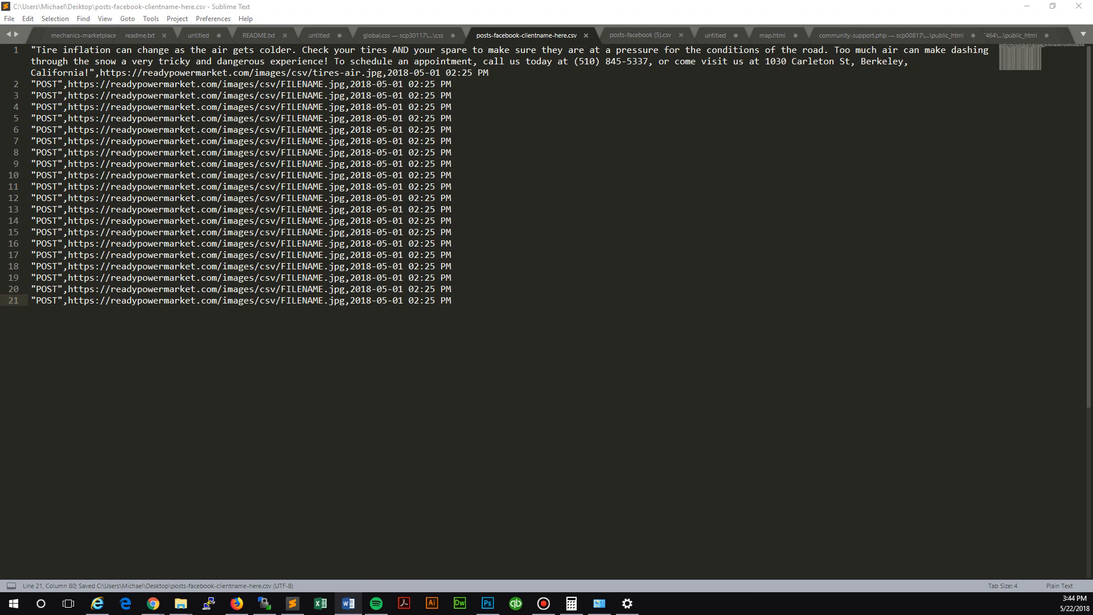
mouse_move(348, 603)
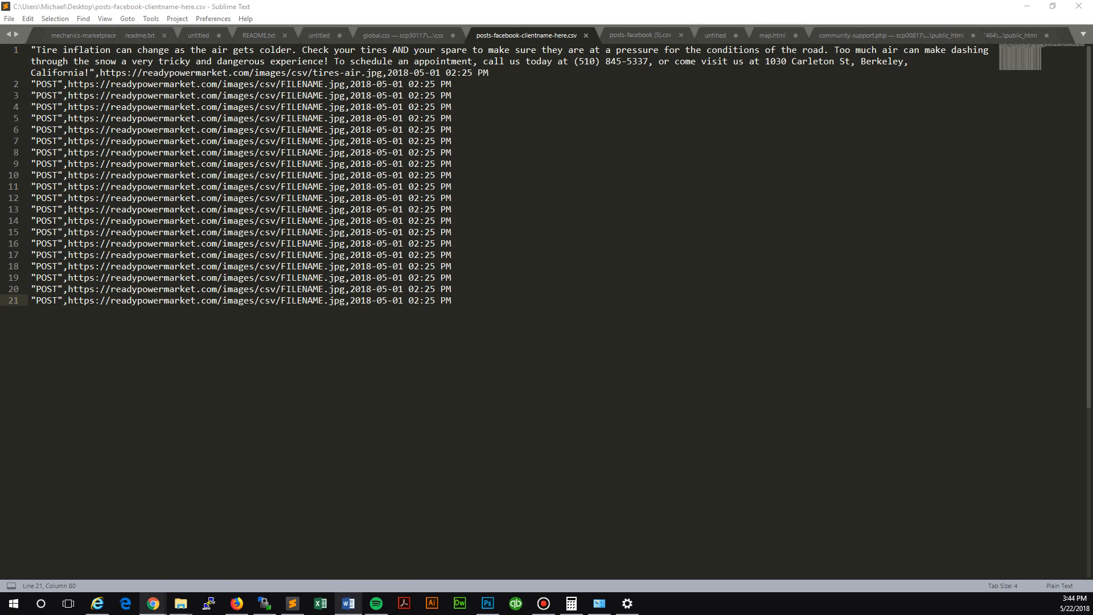
mouse_move(153, 603)
click(268, 556)
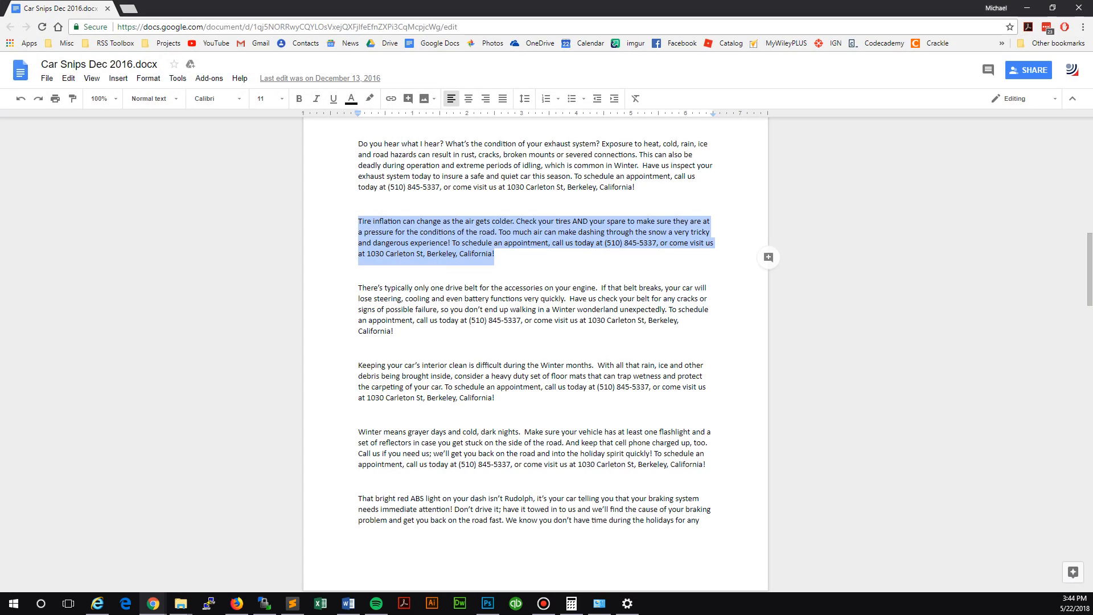
drag(358, 366, 495, 398)
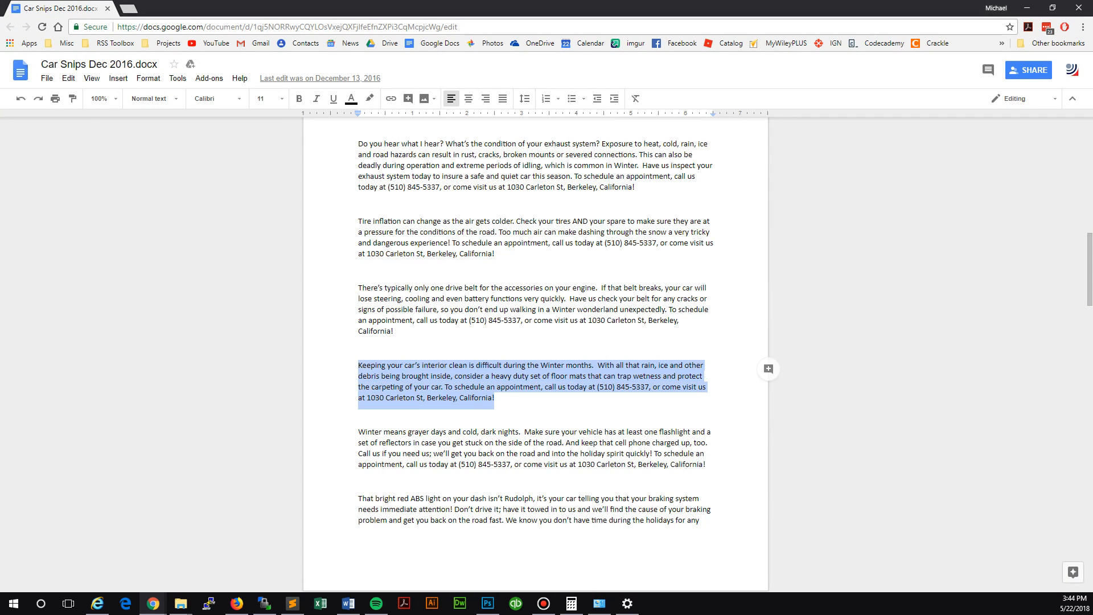
key(alt+Tab)
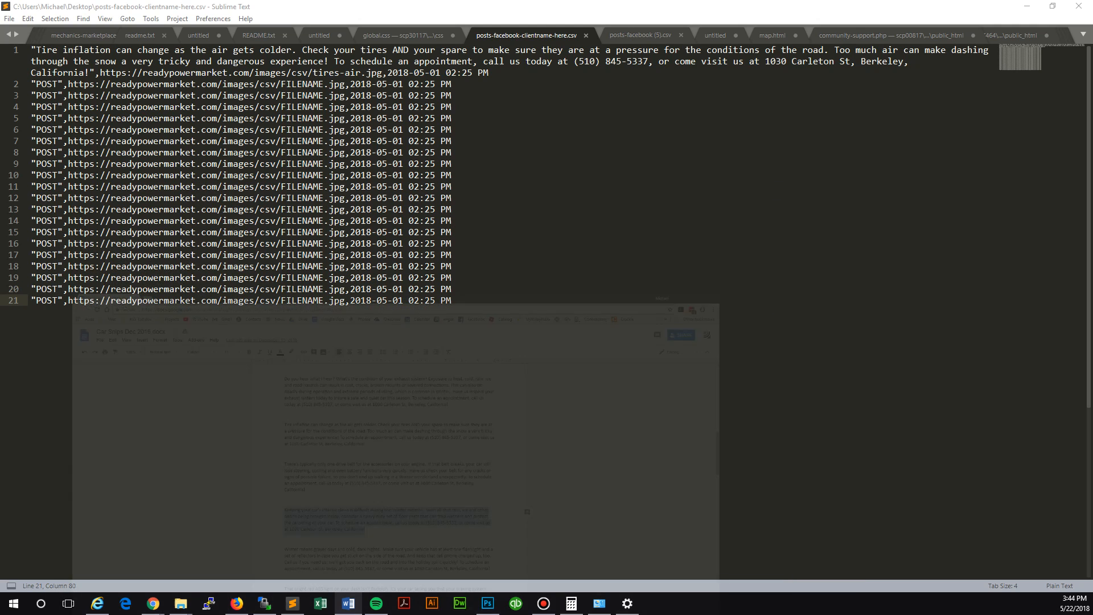
Step: Replace the POST placeholder in row 2 with the copied paragraph about keeping the car's interior clean
click(46, 84)
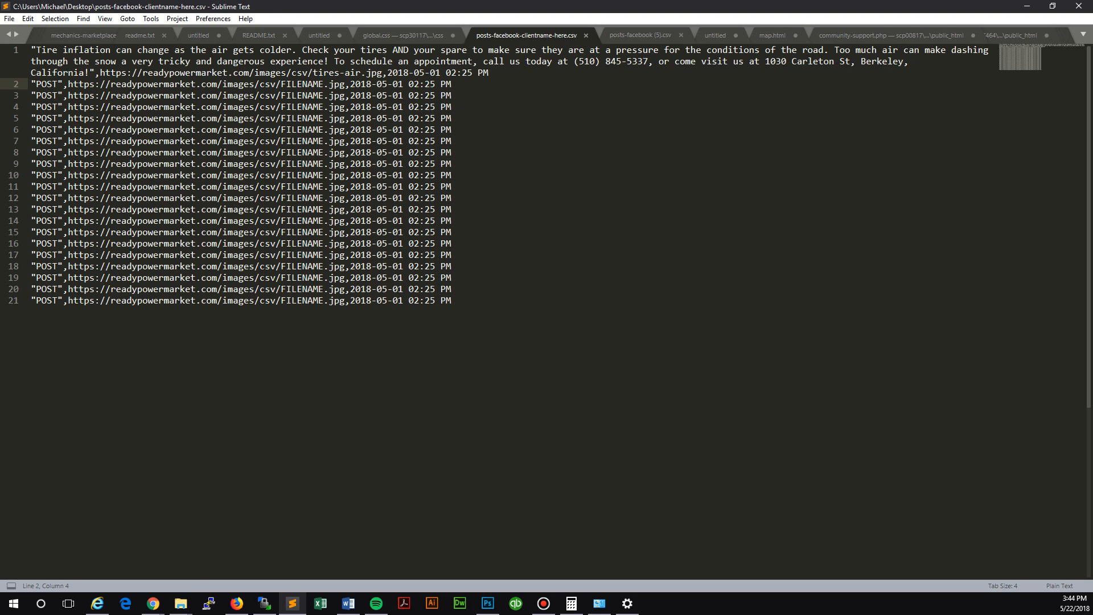
double_click(46, 95)
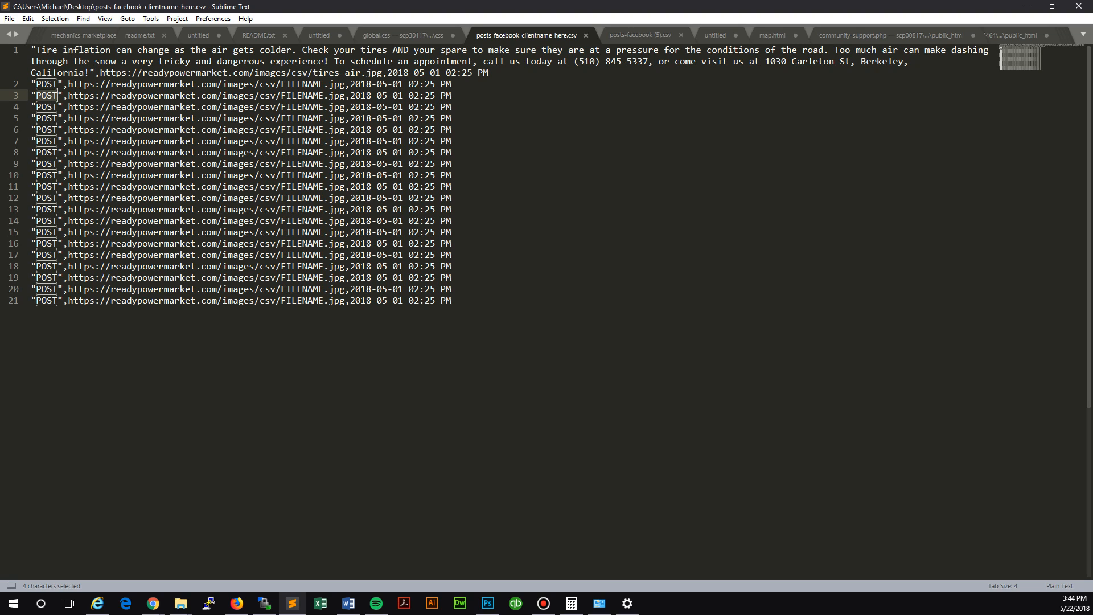
double_click(55, 85)
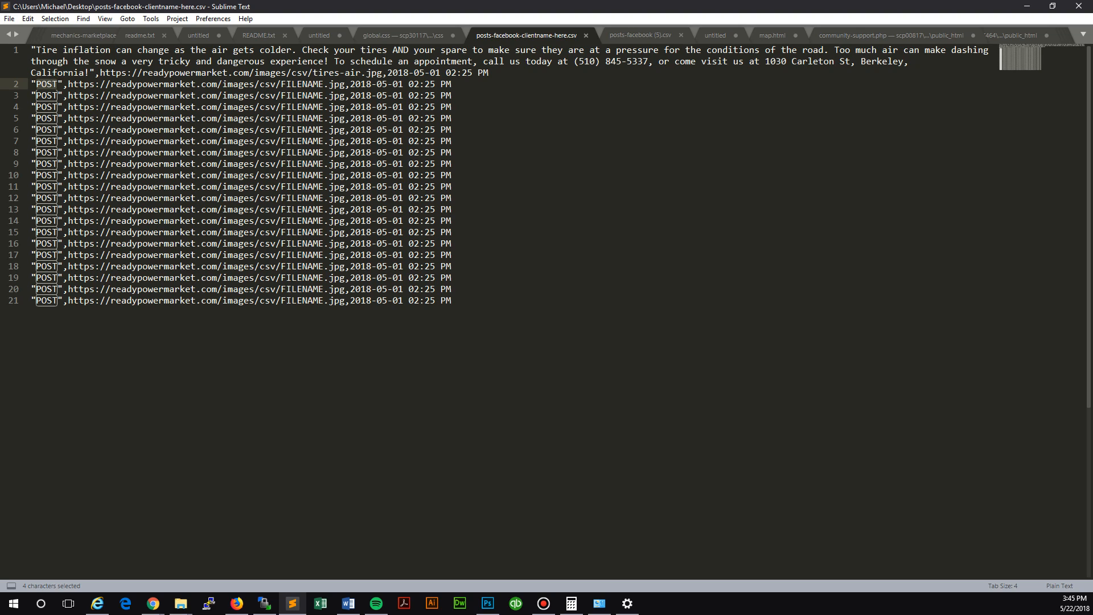
double_click(153, 175)
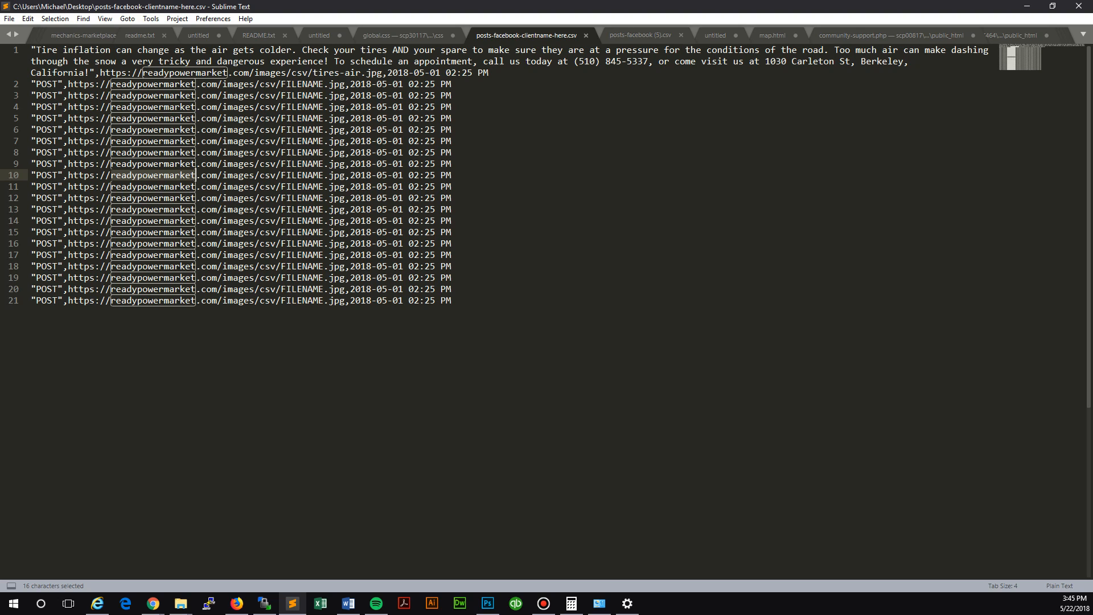
click(52, 84)
key(ctrl+d)
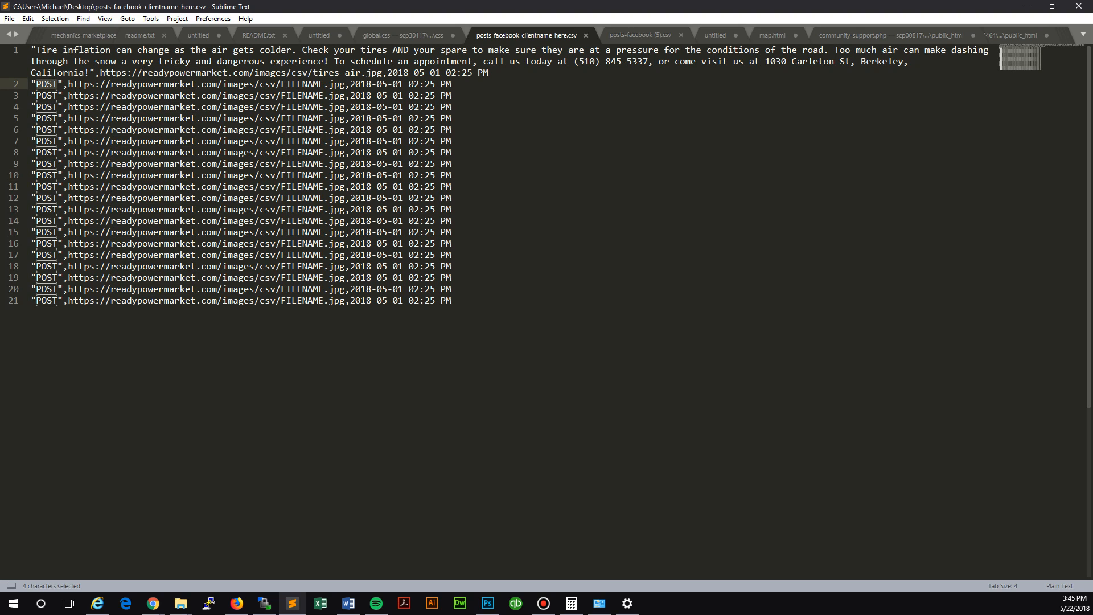
key(ctrl+v)
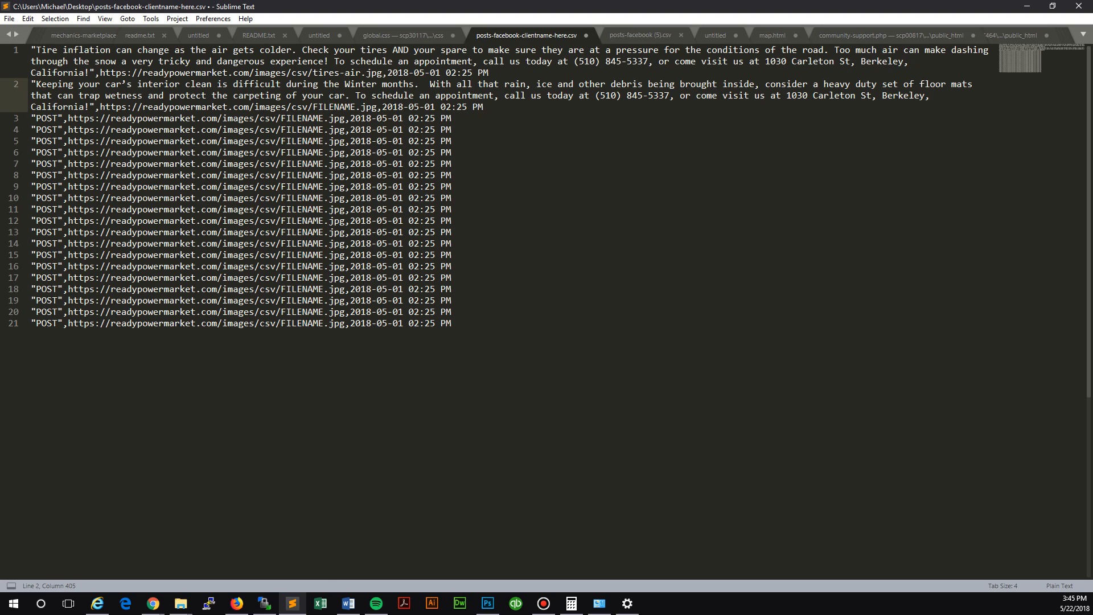
Step: Bring up SocialPilot's Bulk Schedule page in Chrome and return to the CSV in Sublime Text
mouse_move(153, 604)
click(146, 550)
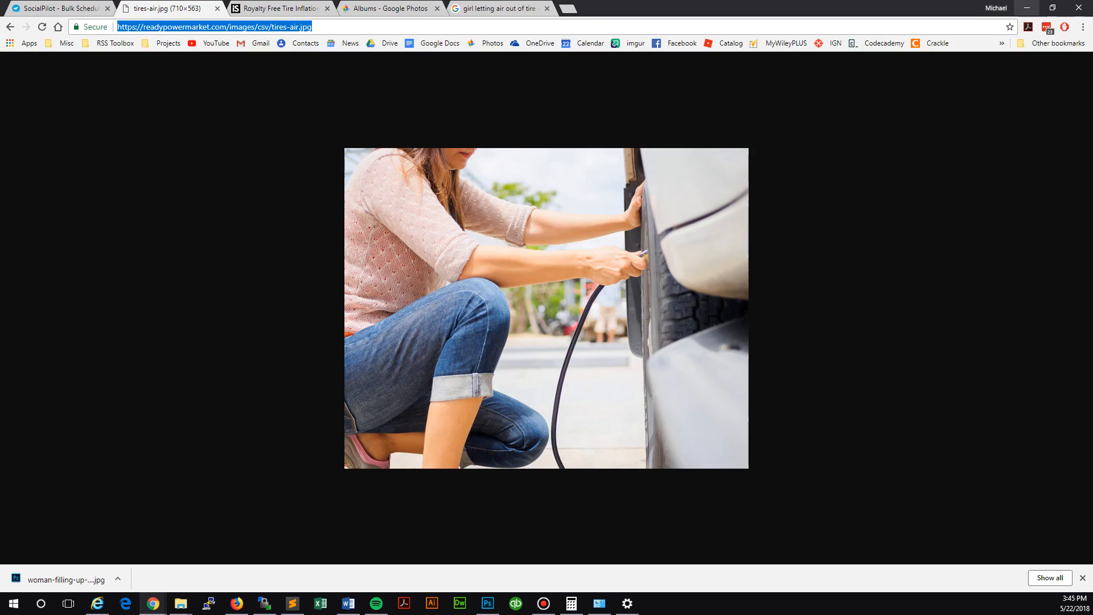
click(59, 9)
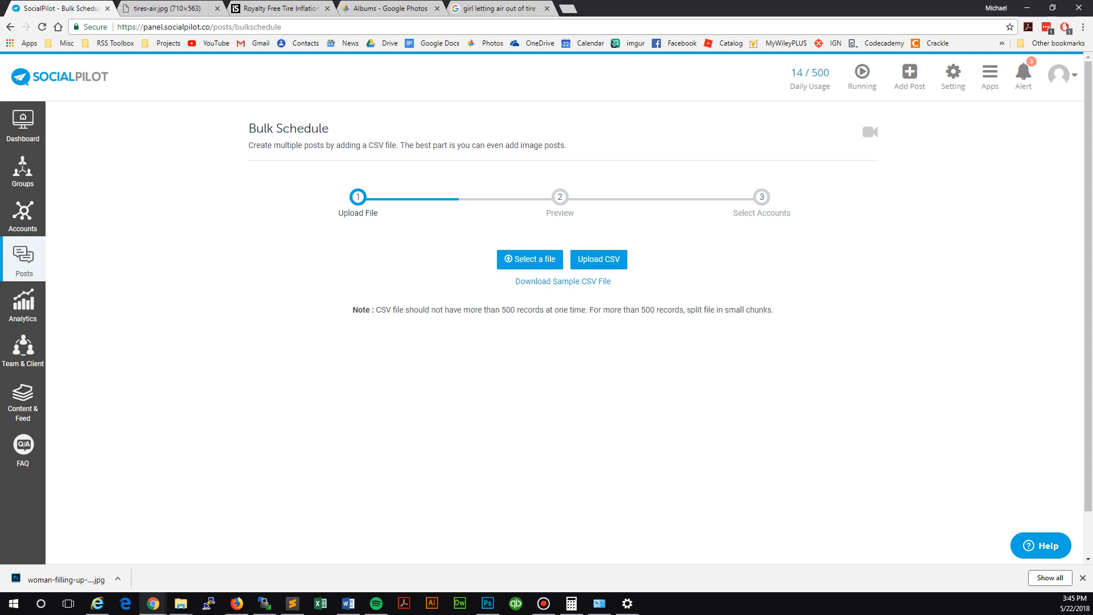
click(292, 602)
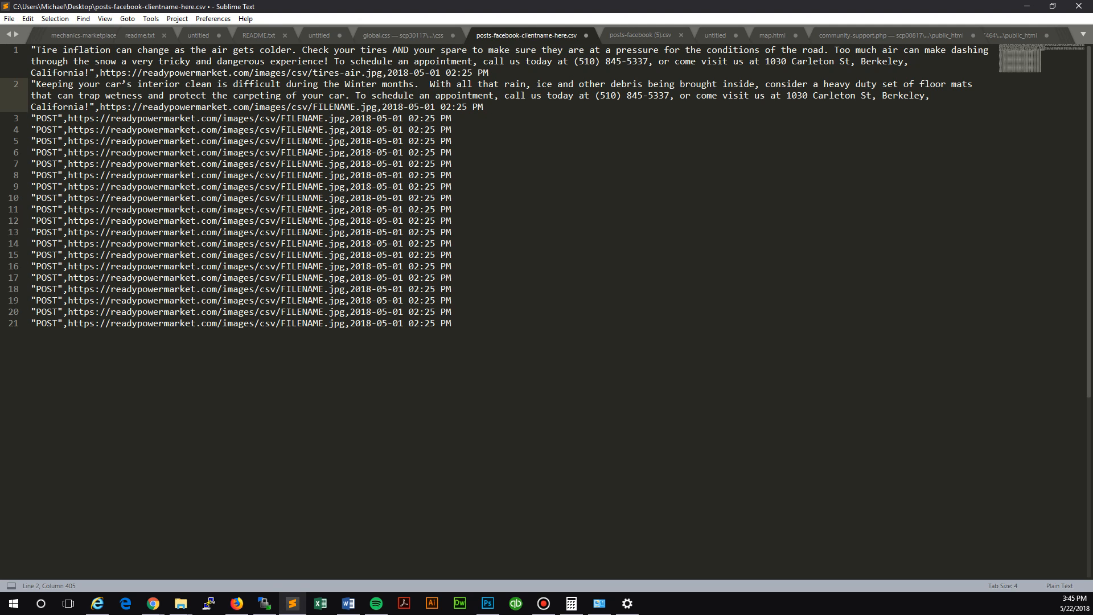
Step: Delete the unused placeholder rows 3 to 21 along with the trailing blank line, and save the CSV
drag(451, 323, 30, 118)
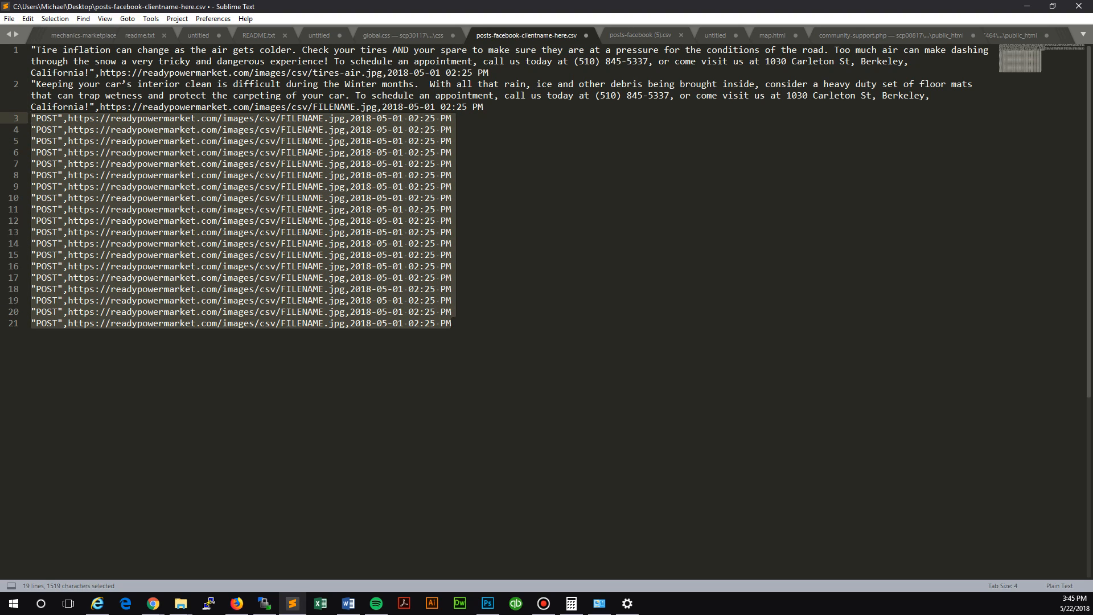
key(BackSpace)
key(BackSpace)
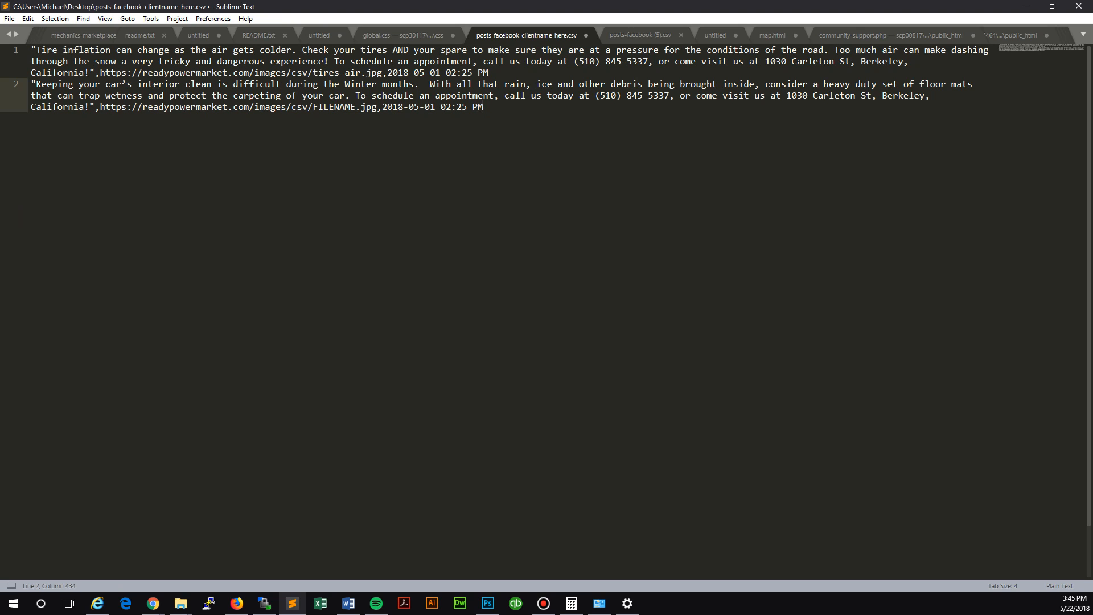
key(ctrl+s)
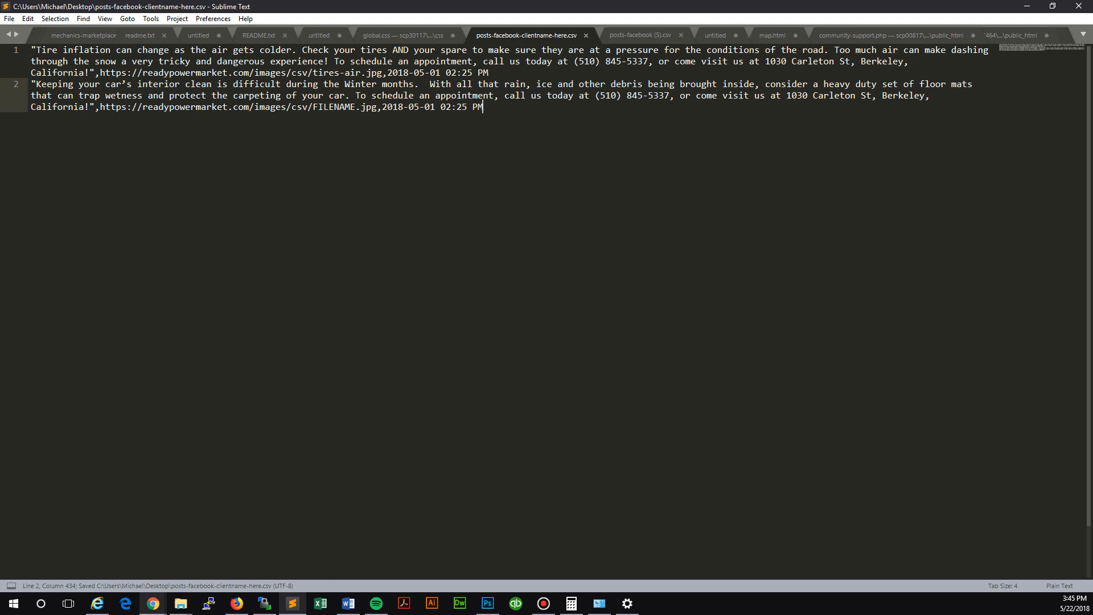
Step: Upload the saved client CSV on SocialPilot's Bulk Schedule page in Chrome to preview its posts
click(153, 603)
click(146, 547)
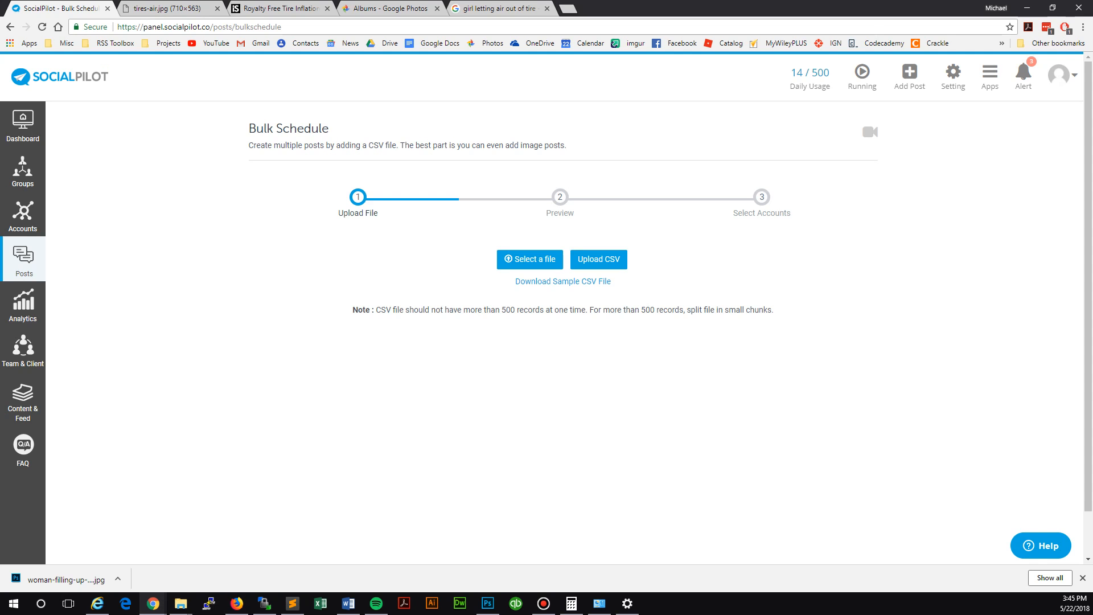
click(529, 259)
double_click(170, 114)
click(703, 259)
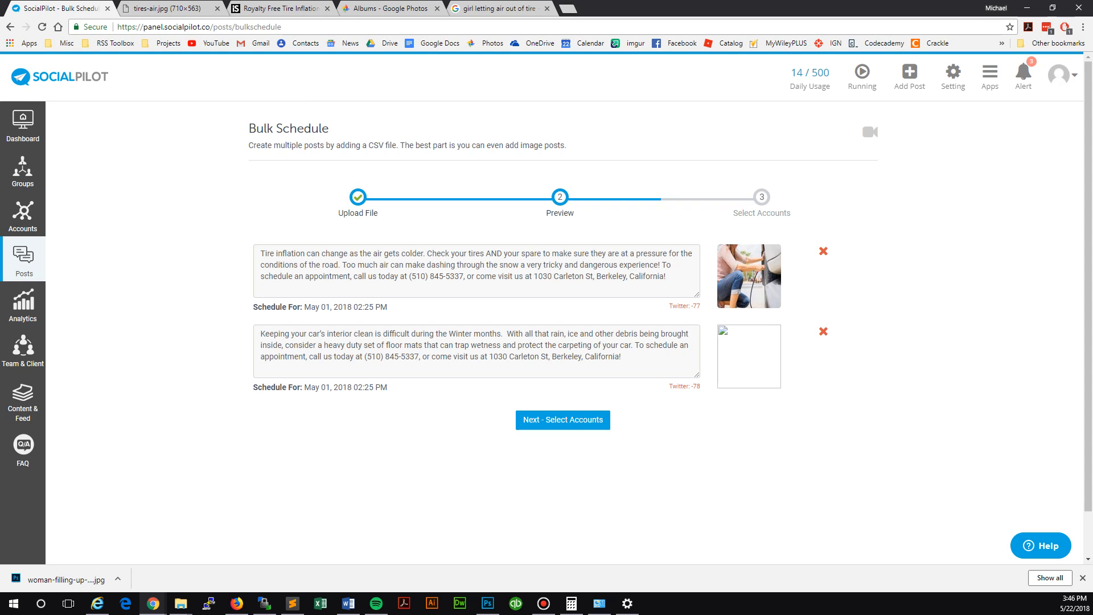
Step: Compare the second post's image preview with the FILENAME part of row 2's URL in the CSV, and return to the SocialPilot preview
mouse_move(750, 357)
click(293, 603)
double_click(334, 107)
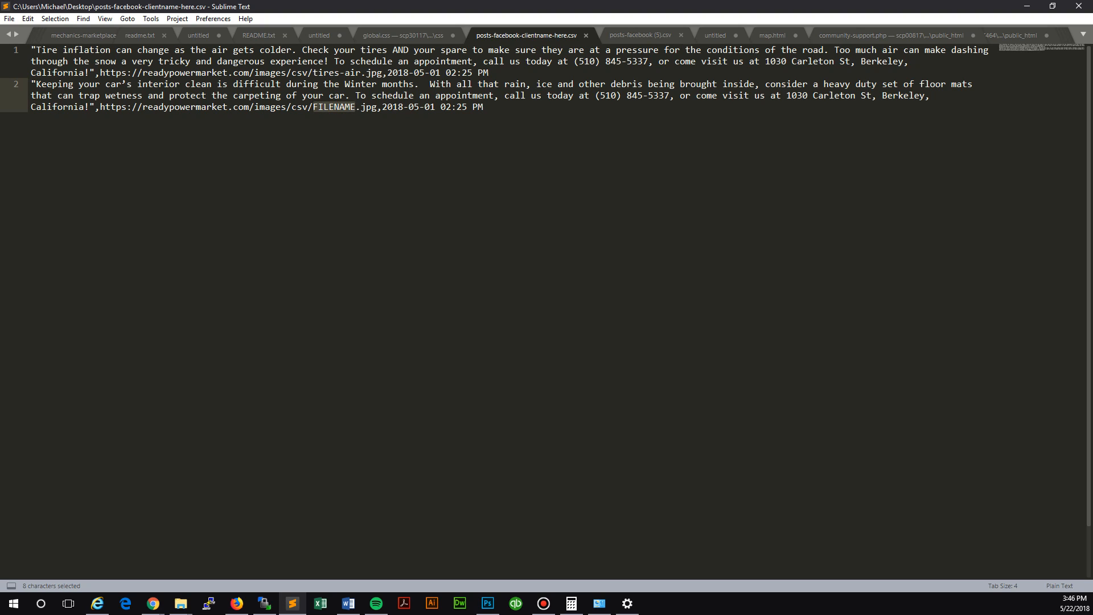
mouse_move(153, 604)
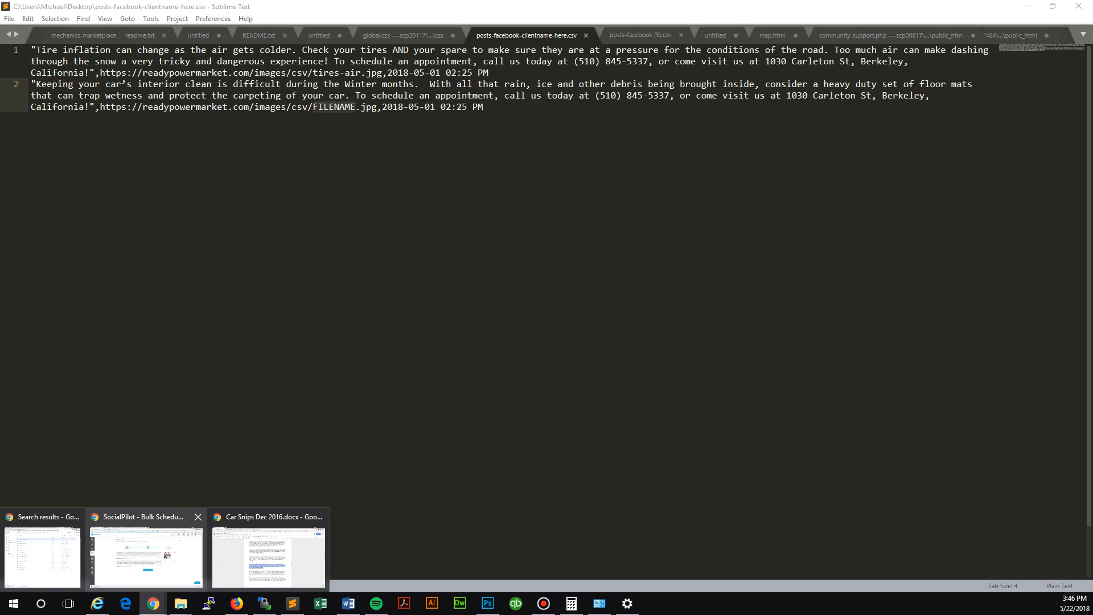
click(138, 549)
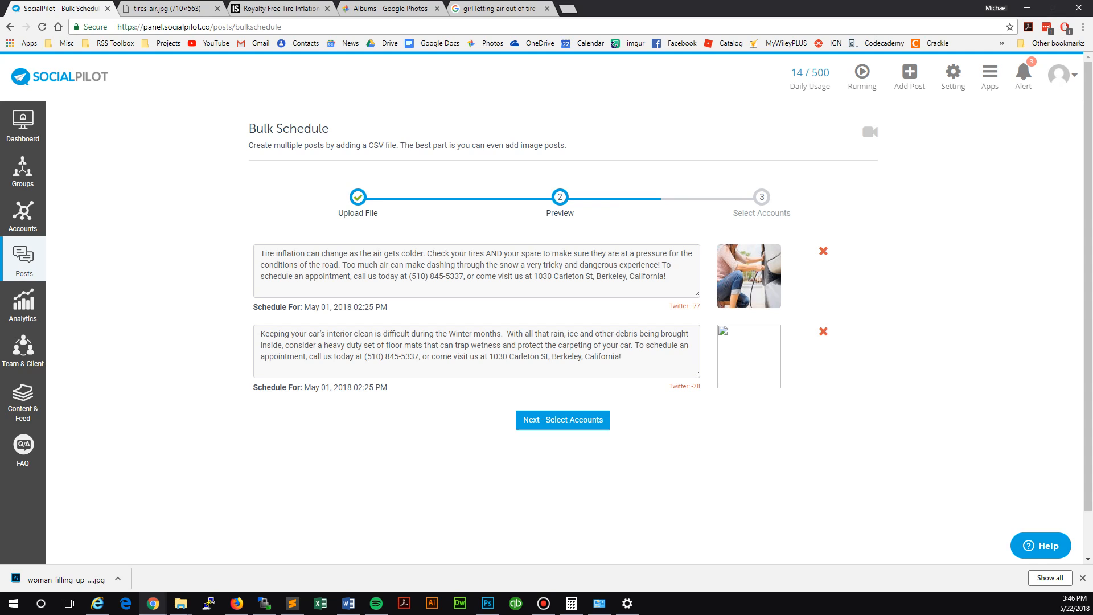
Step: Cut the contact line from the first post's text to check its effect on the Twitter character counter, and paste it back
drag(669, 306, 697, 306)
click(699, 307)
drag(666, 276, 260, 276)
key(ctrl+c)
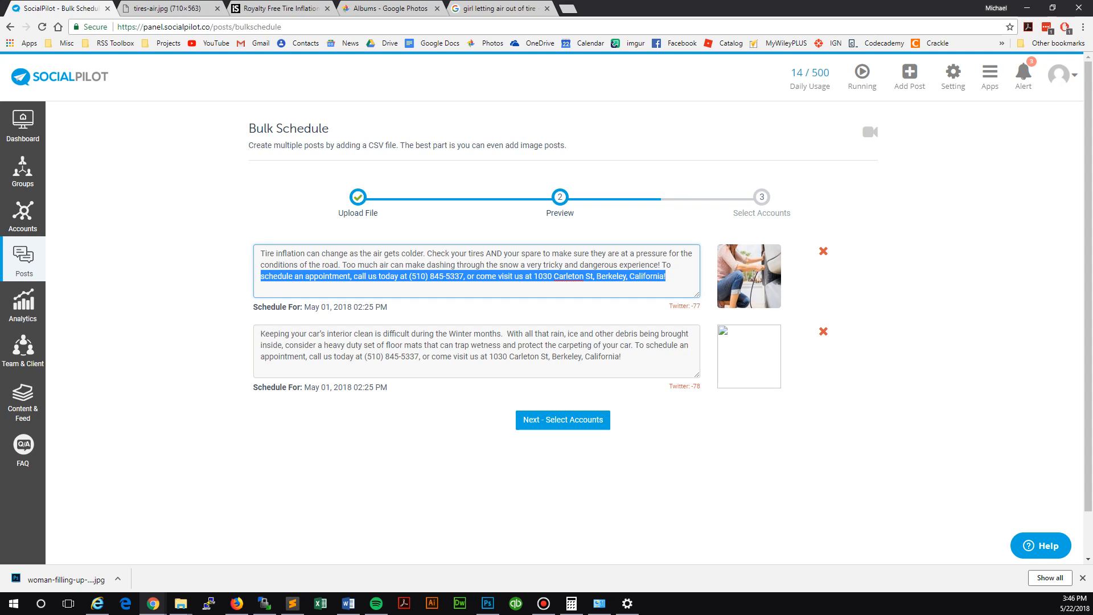
key(BackSpace)
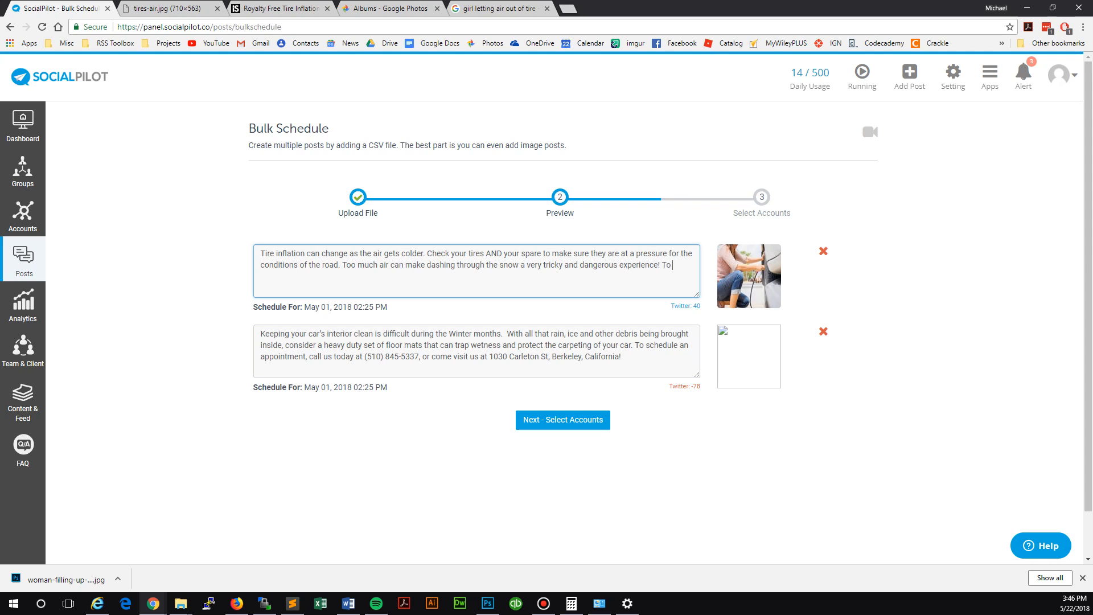
key(ctrl+v)
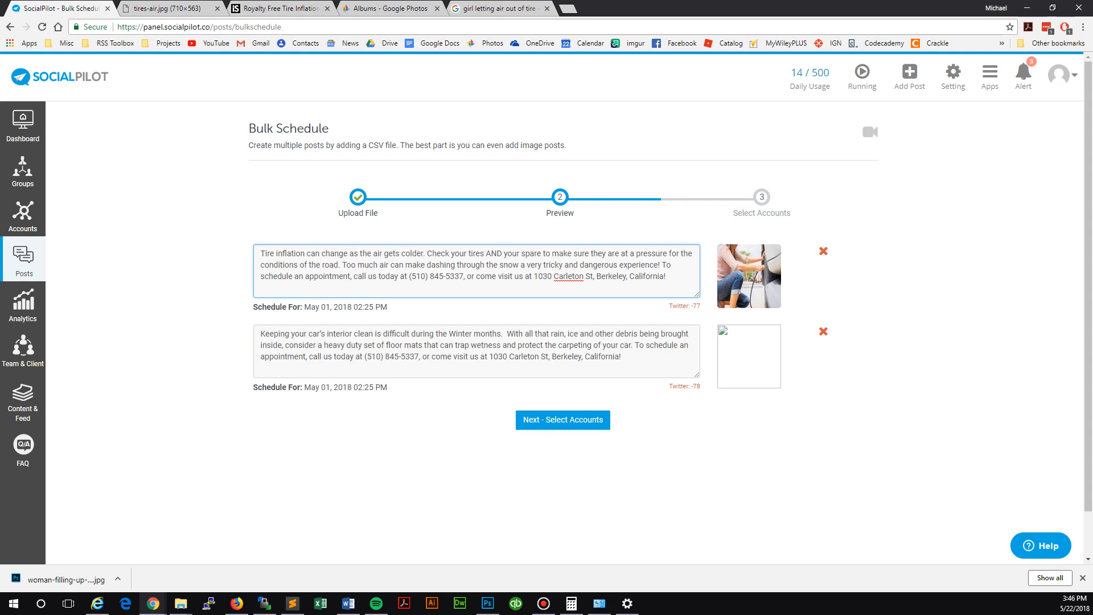
Step: Check the first post's schedule date and text in the preview, and proceed to account selection
drag(305, 307, 387, 307)
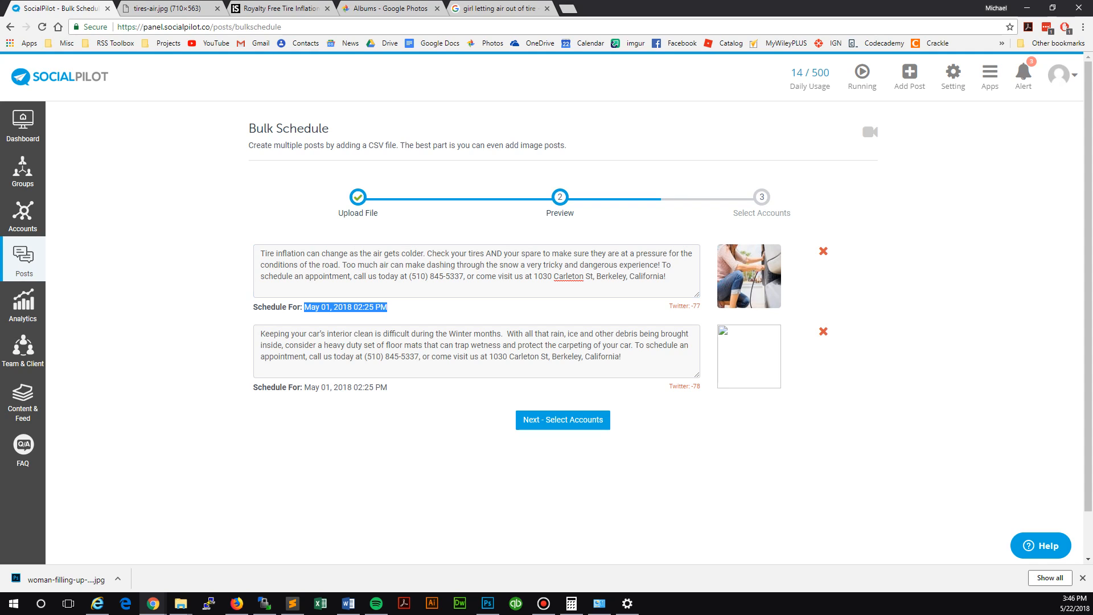
click(393, 308)
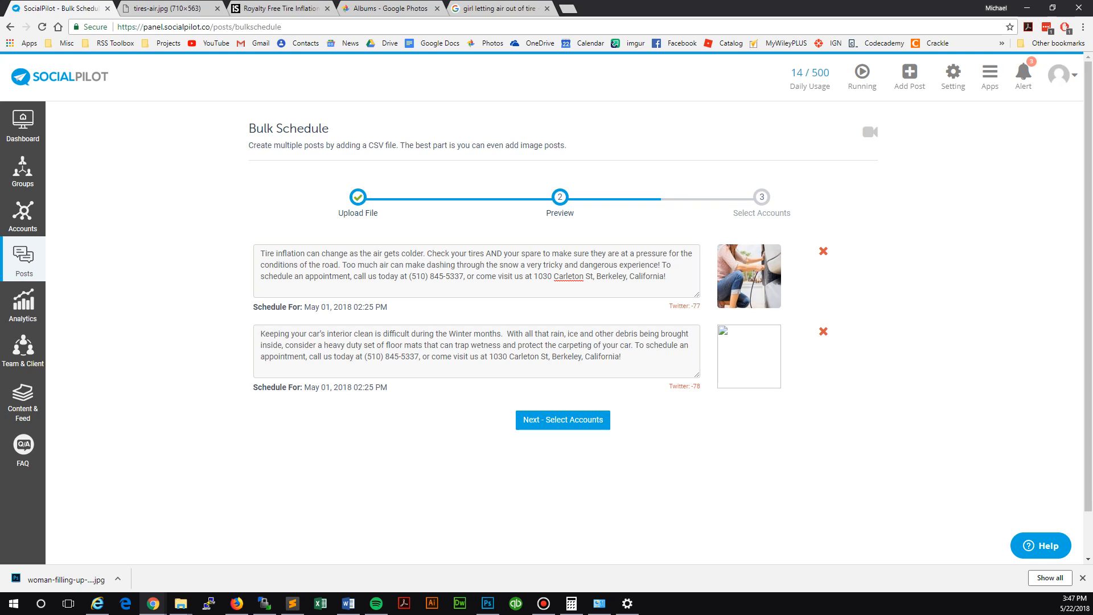
click(554, 277)
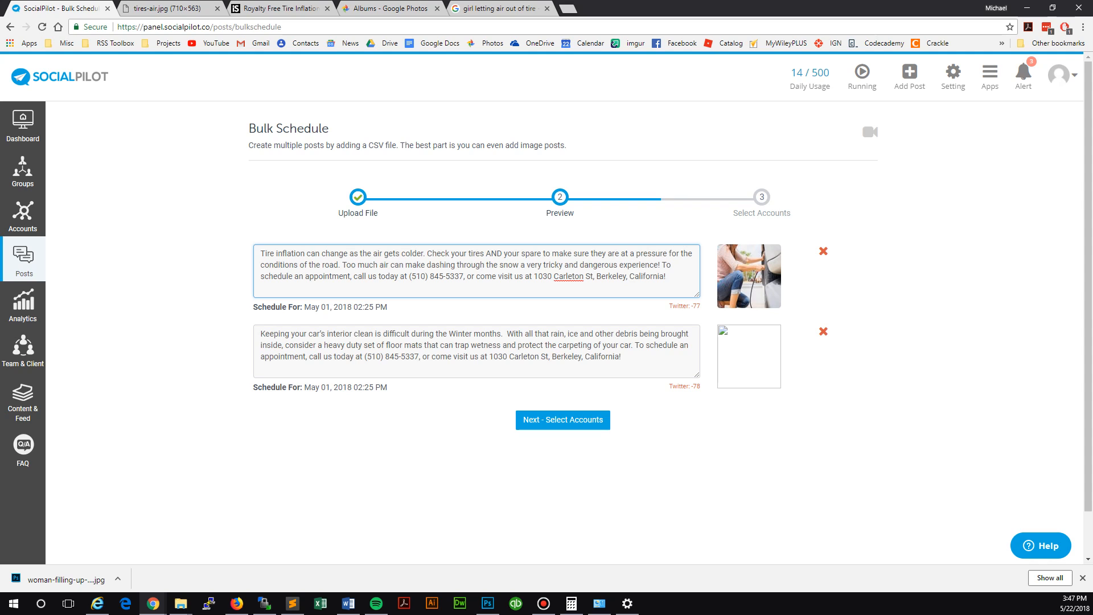
click(562, 420)
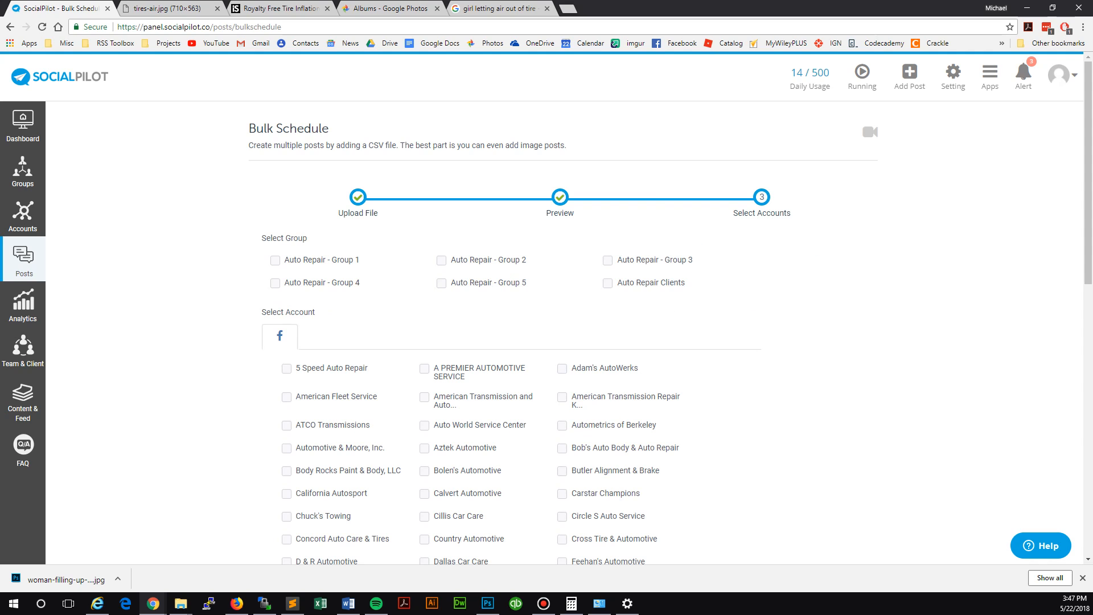
Step: Select the Auto Repair - Group 1 group and review which accounts it includes
click(275, 260)
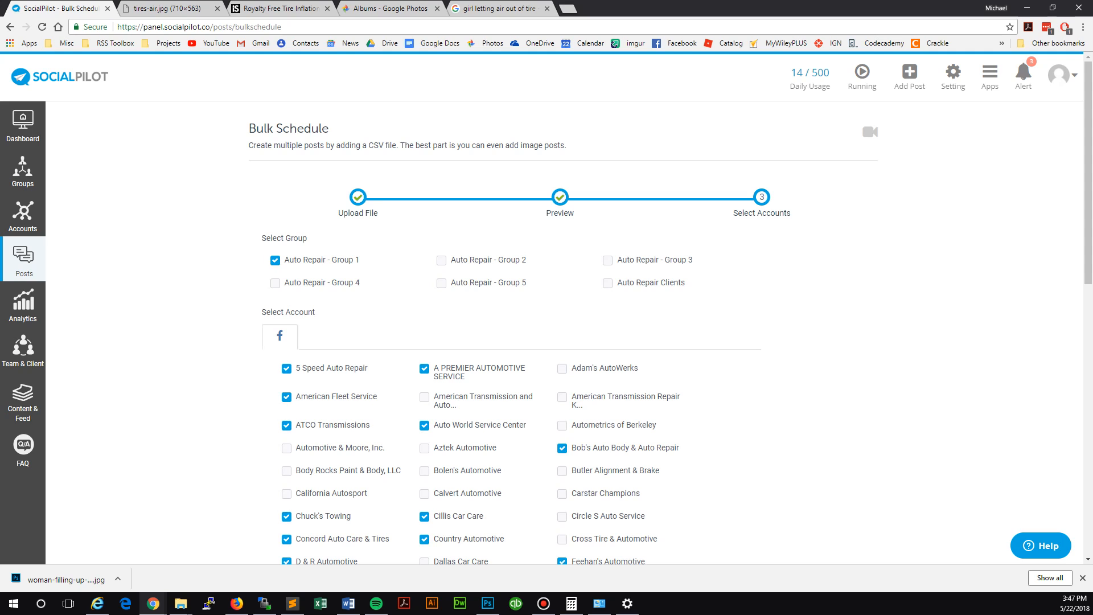
scroll(546, 308, down, 2)
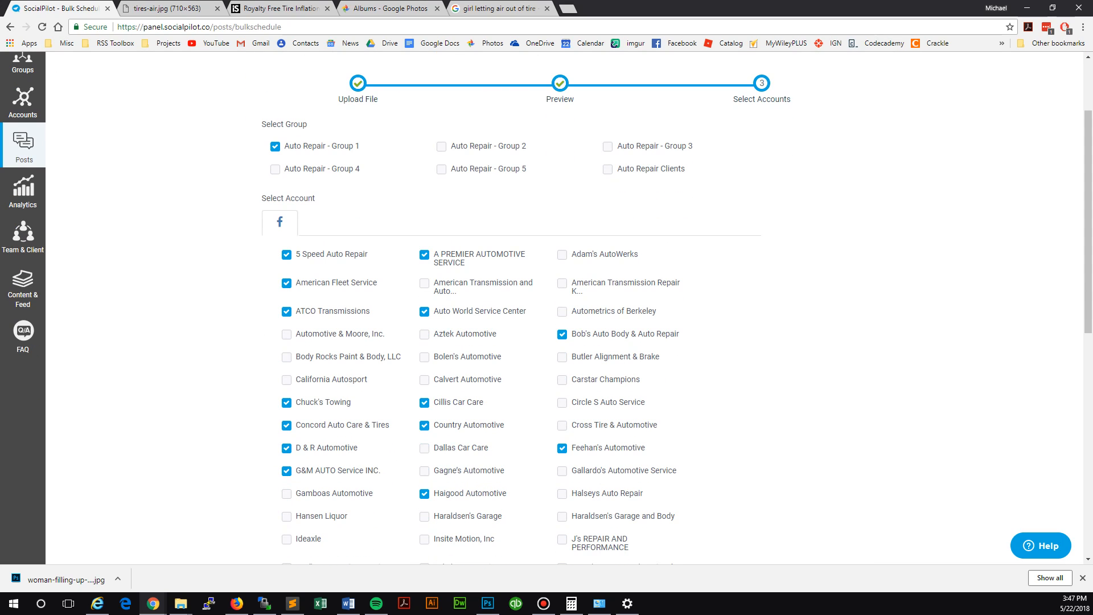
scroll(547, 308, up, 1)
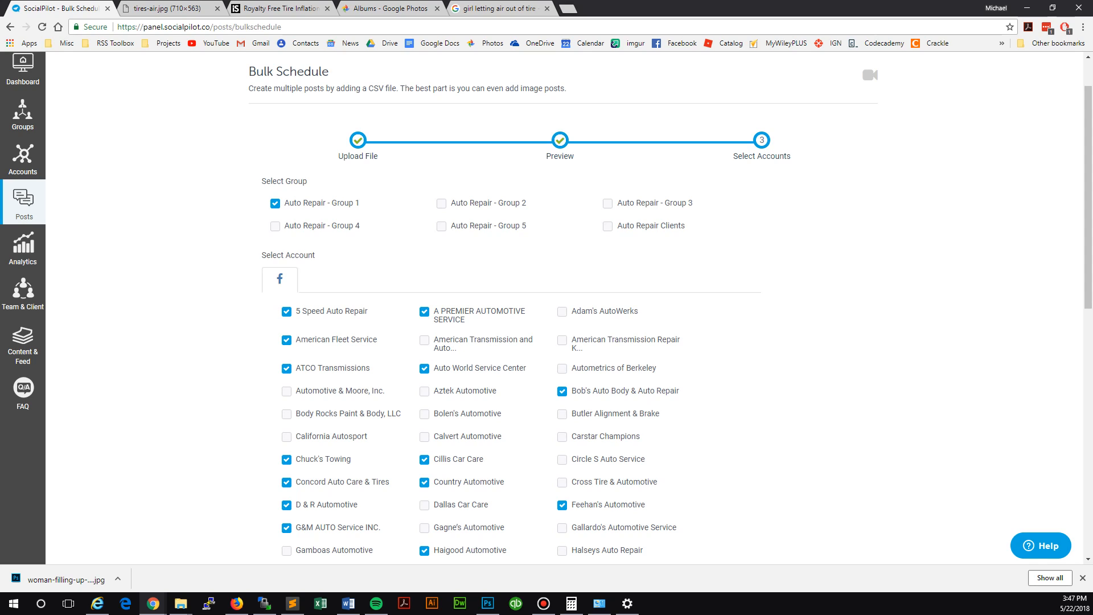
Step: Clear the Auto Repair - Group 1 selection, select only the 5 Speed Auto Repair account, and review the full account list
click(275, 203)
click(286, 312)
scroll(563, 308, down, 7)
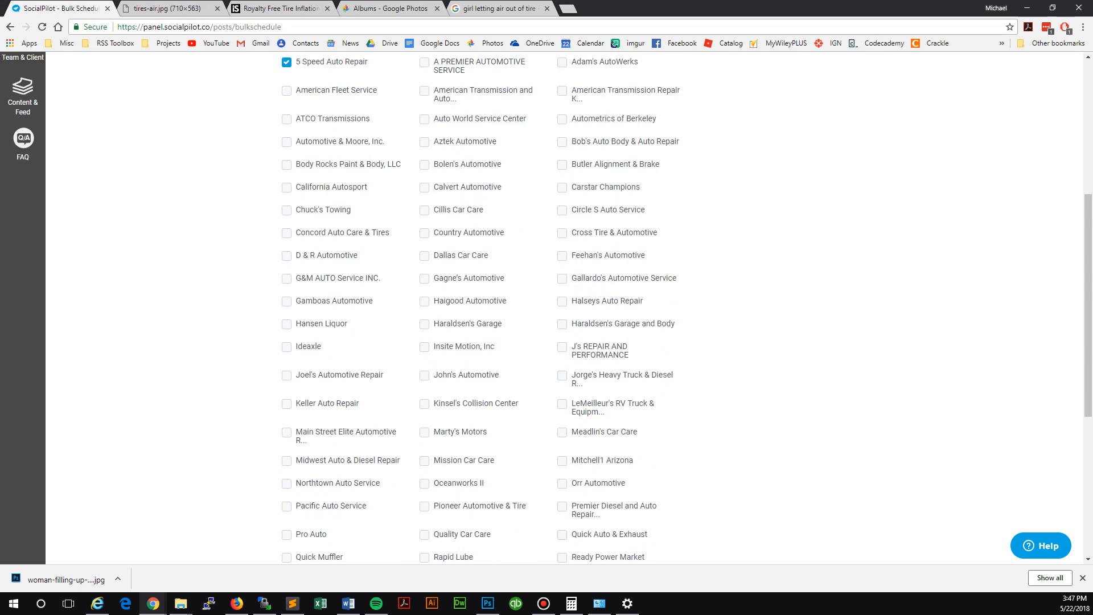
scroll(563, 307, up, 7)
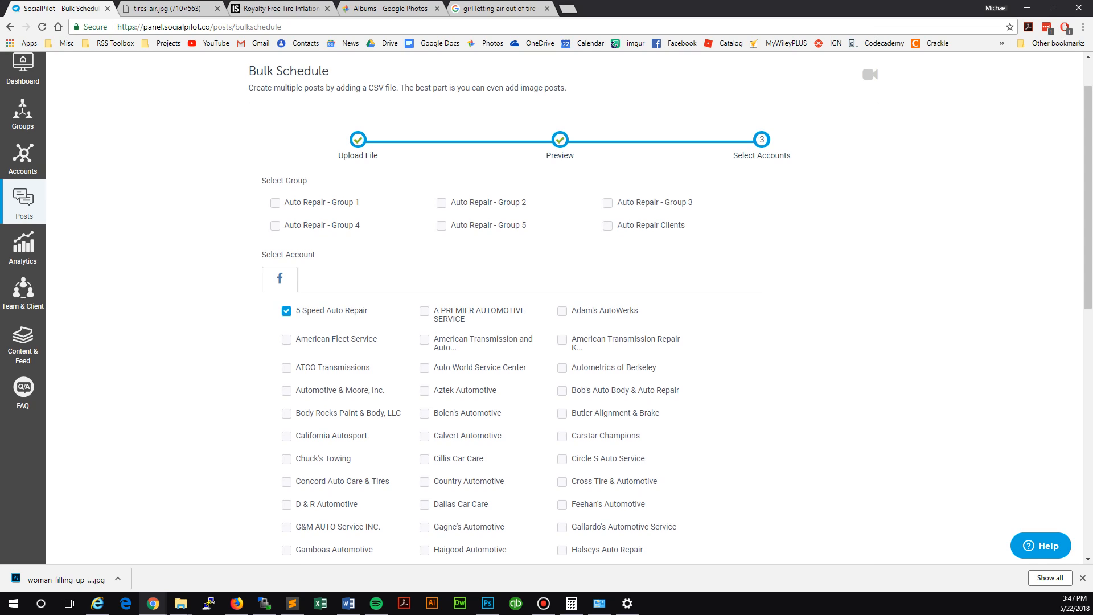
scroll(564, 308, down, 12)
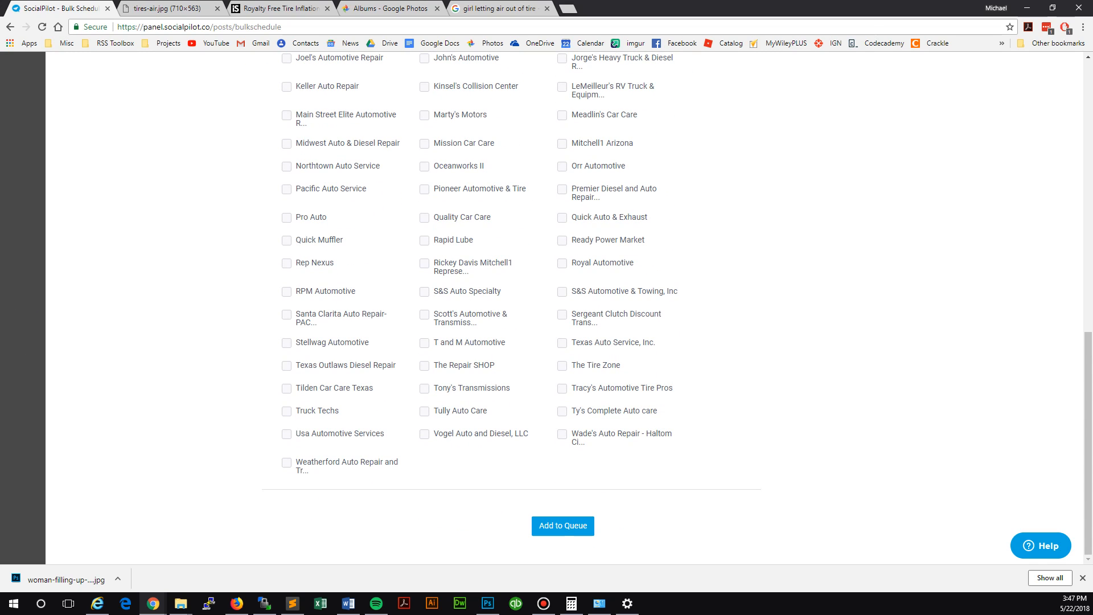
scroll(564, 308, up, 15)
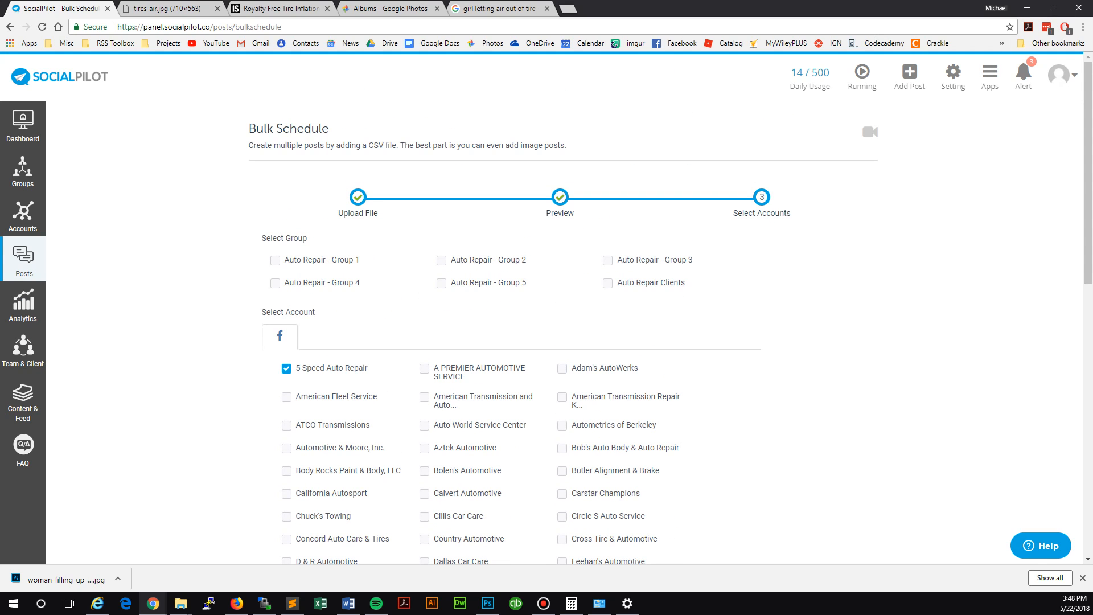
Step: Switch to Sublime Text and bring up posts-facebook (5).csv to look at its rows
click(293, 604)
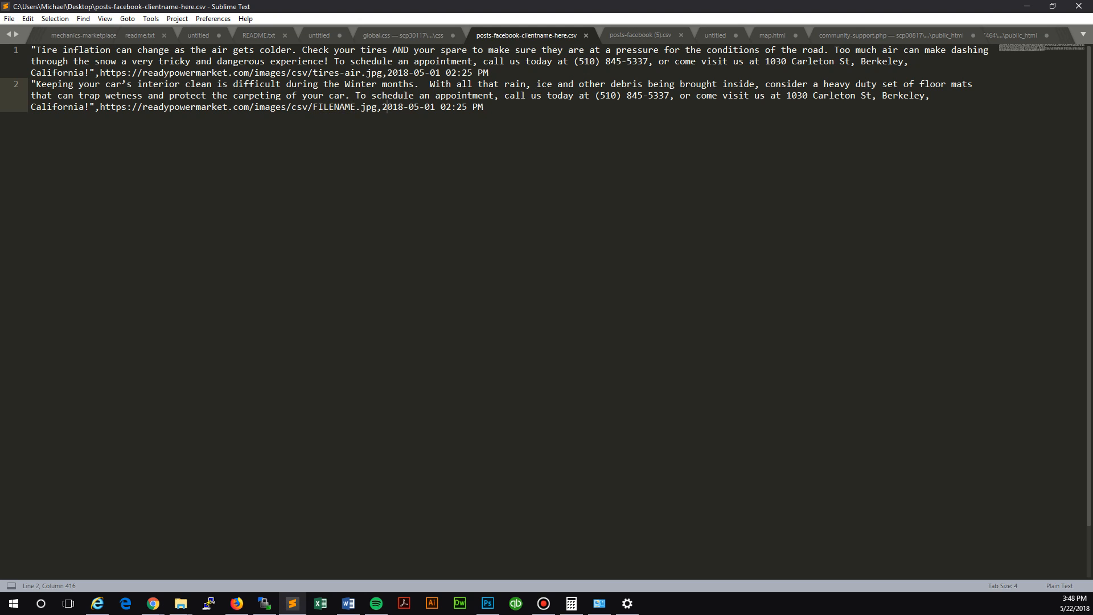
click(9, 18)
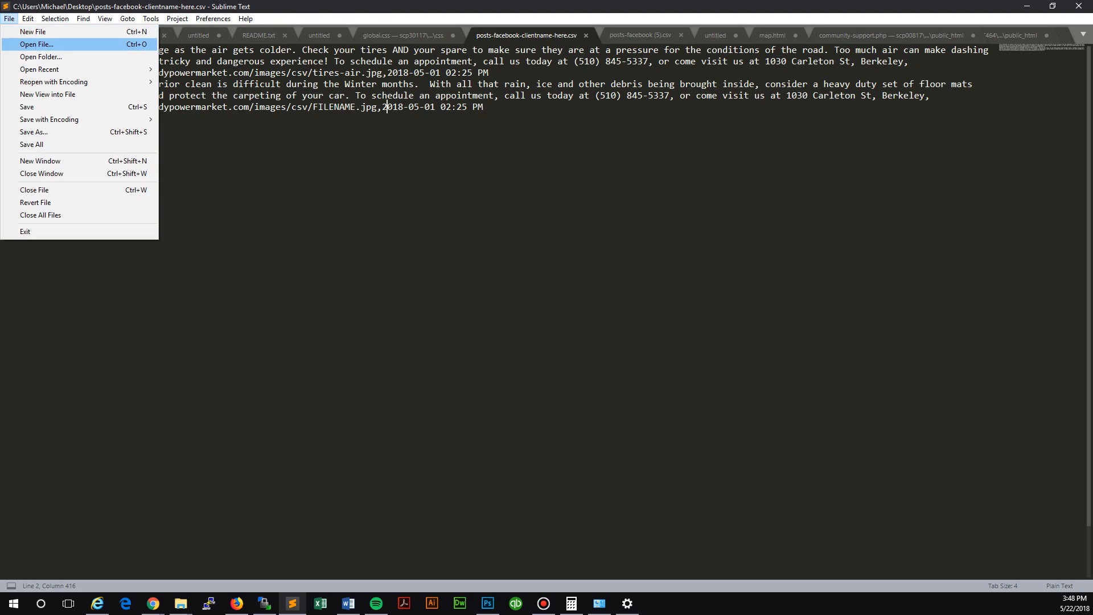
click(36, 44)
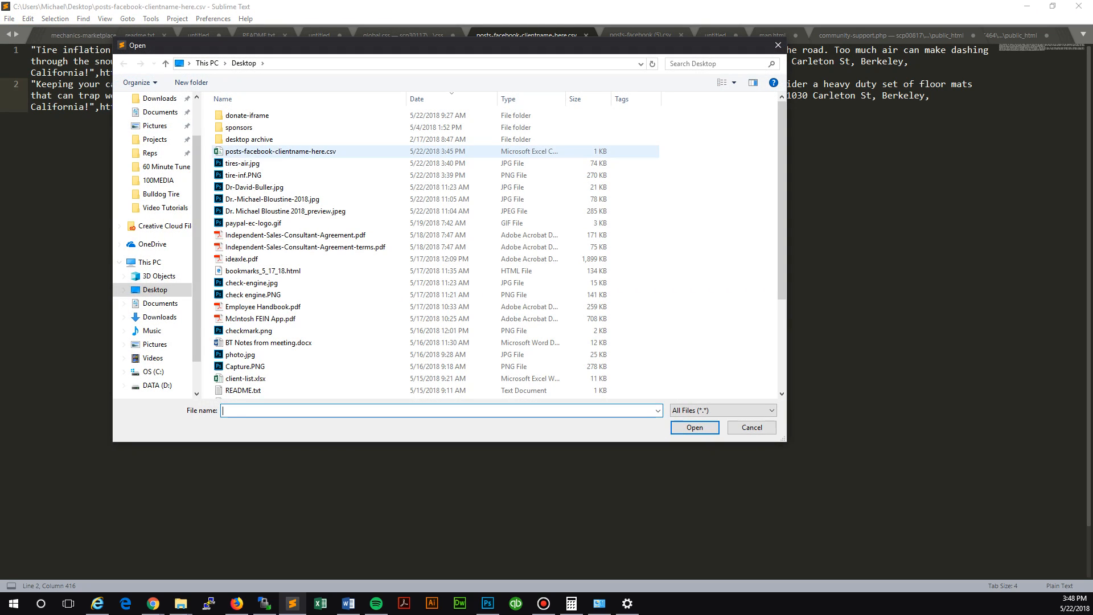
click(752, 428)
click(640, 36)
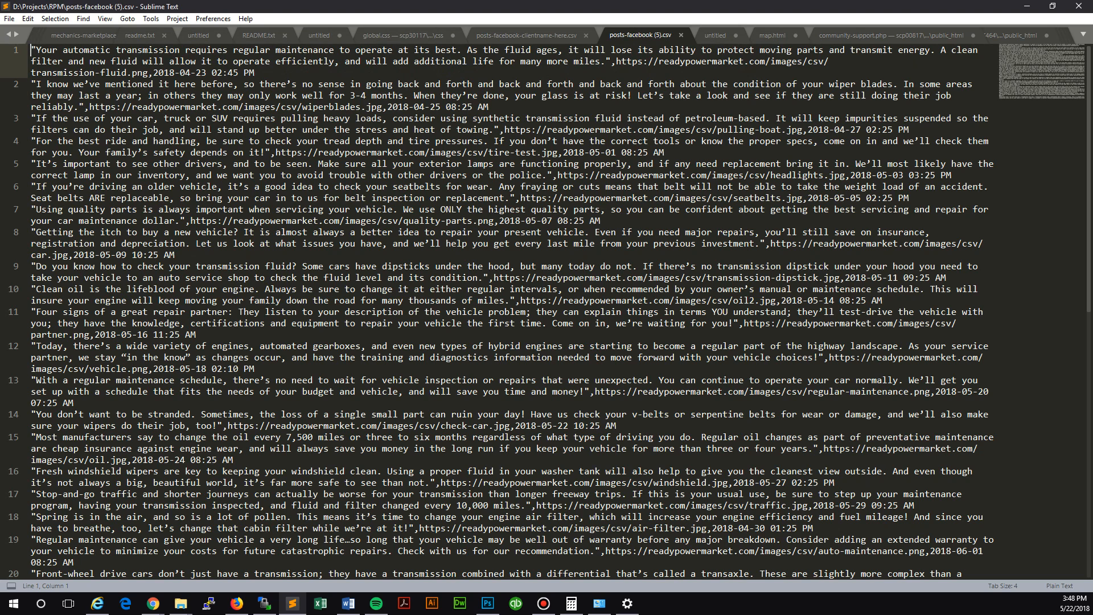
click(308, 130)
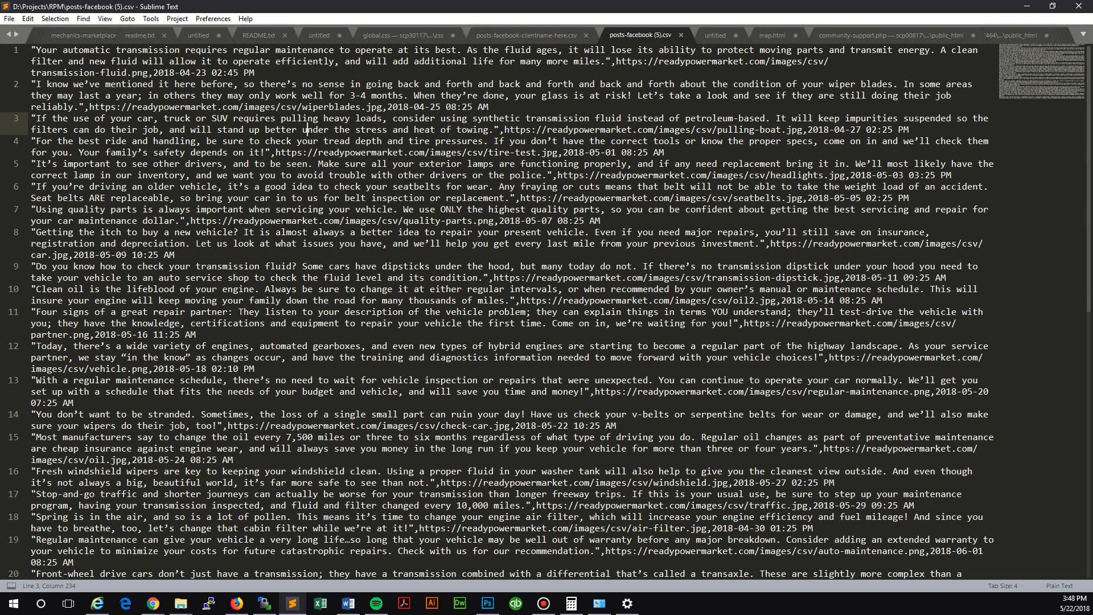
click(393, 106)
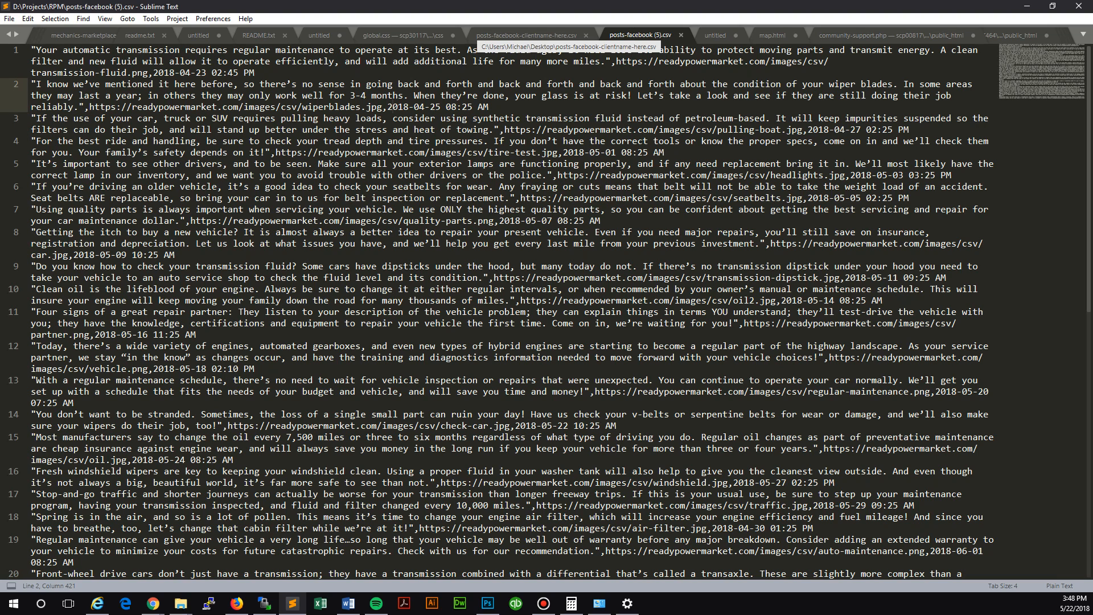
Step: Compare posts-facebook-clientname-here.csv with posts-facebook (5).csv, and examine the schedule date in the first row of the latter
click(526, 35)
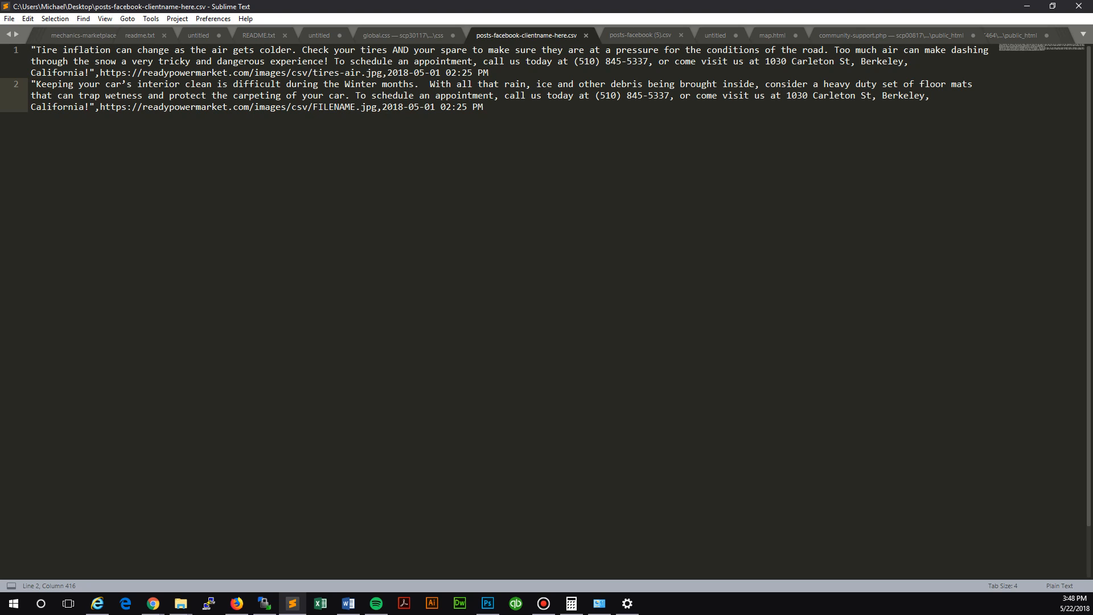
key(ctrl+Tab)
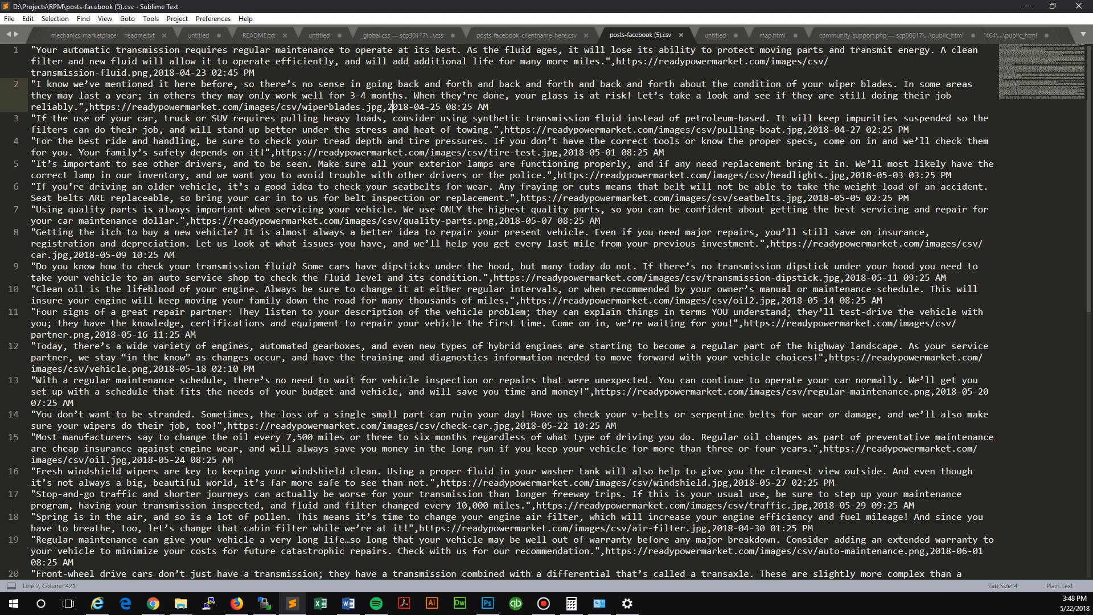
click(441, 84)
drag(153, 73, 207, 73)
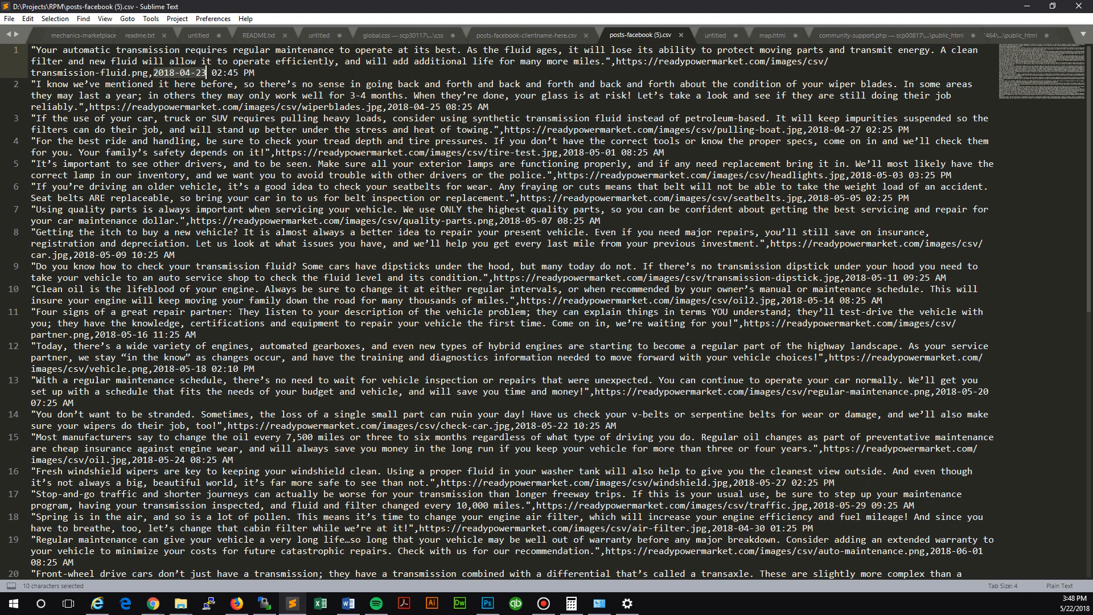
click(201, 95)
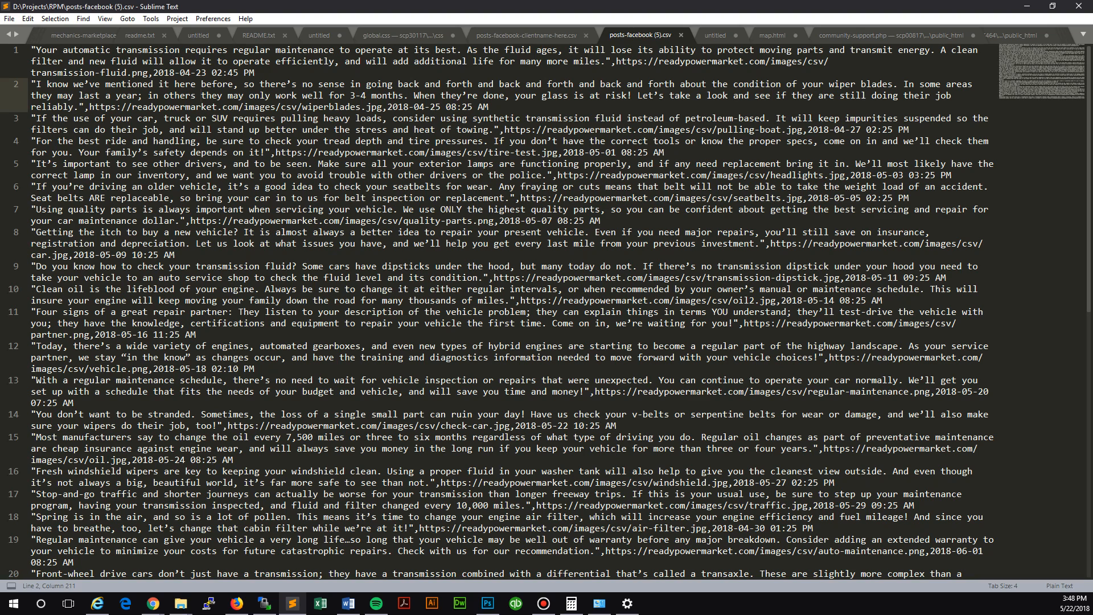
click(153, 73)
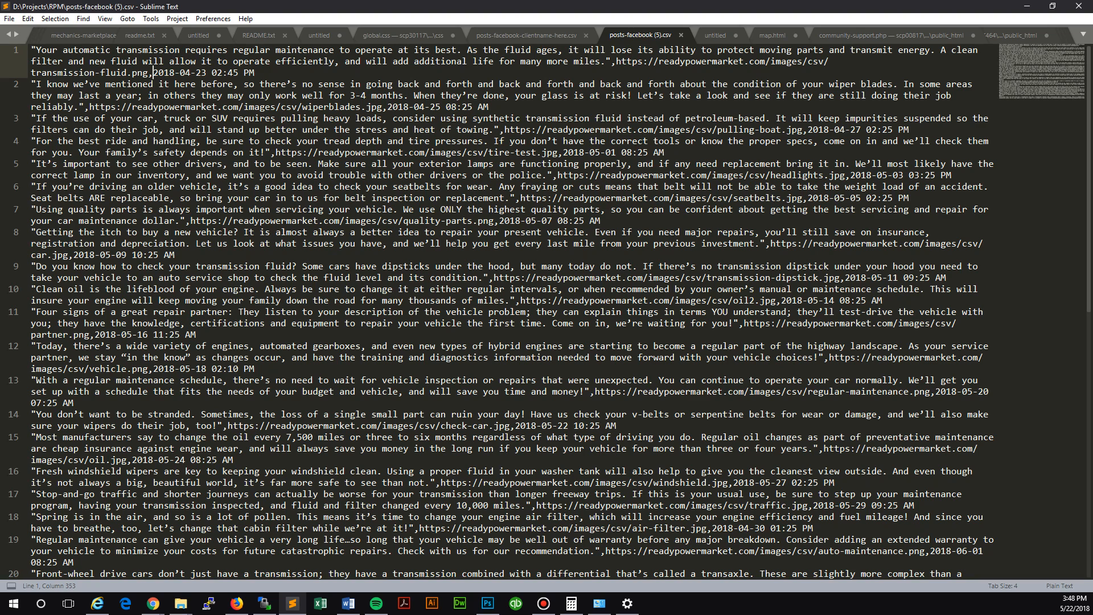
Step: Sort all lines of posts-facebook (5).csv alphabetically with Sort Lines and review the reordered rows
key(ctrl+a)
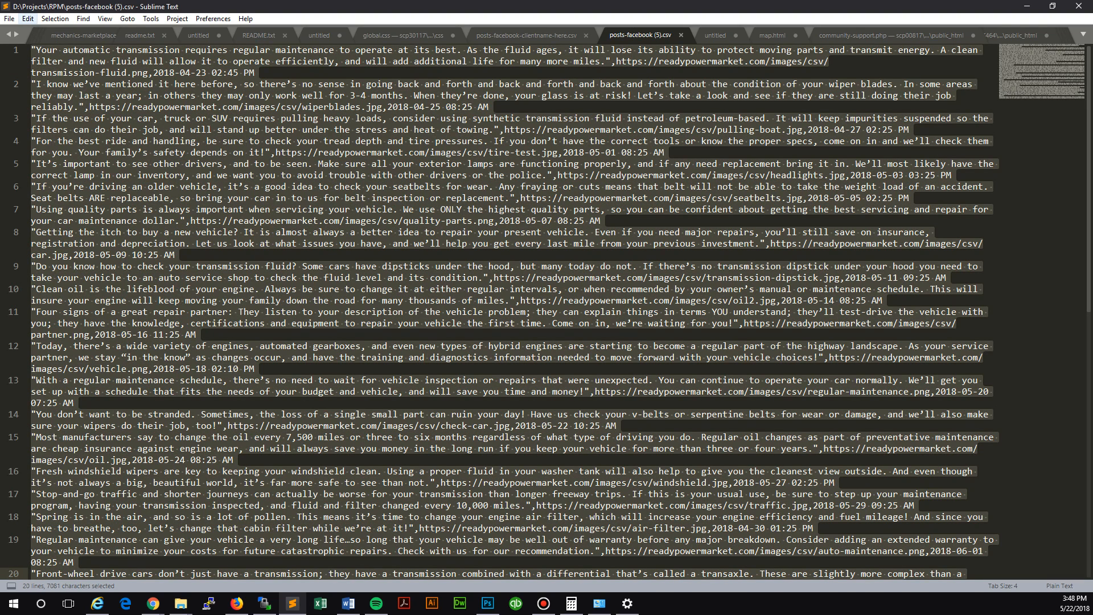
click(27, 19)
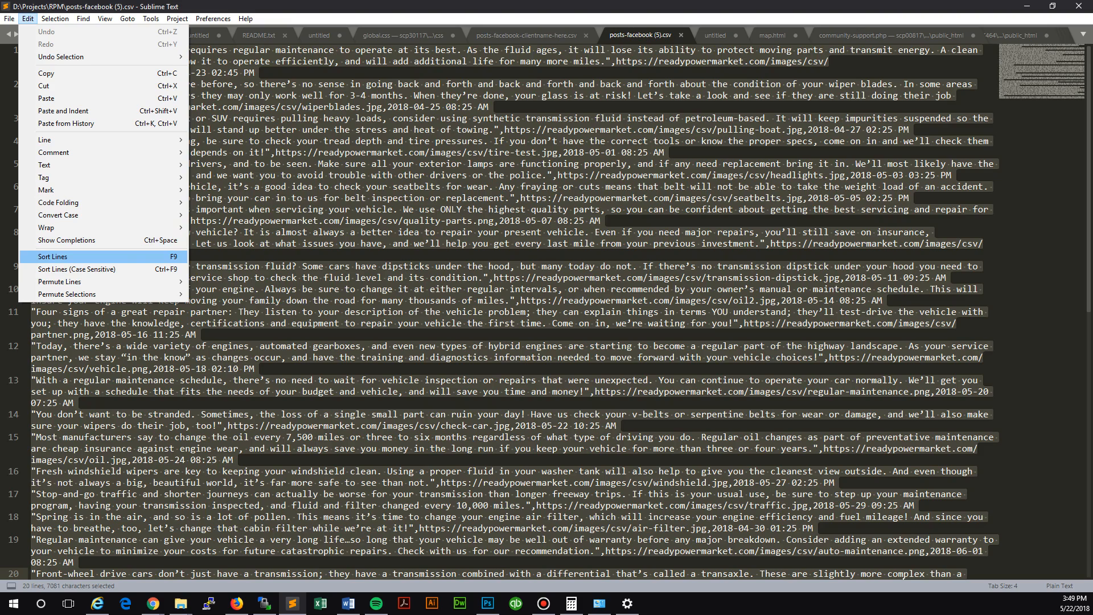
click(53, 257)
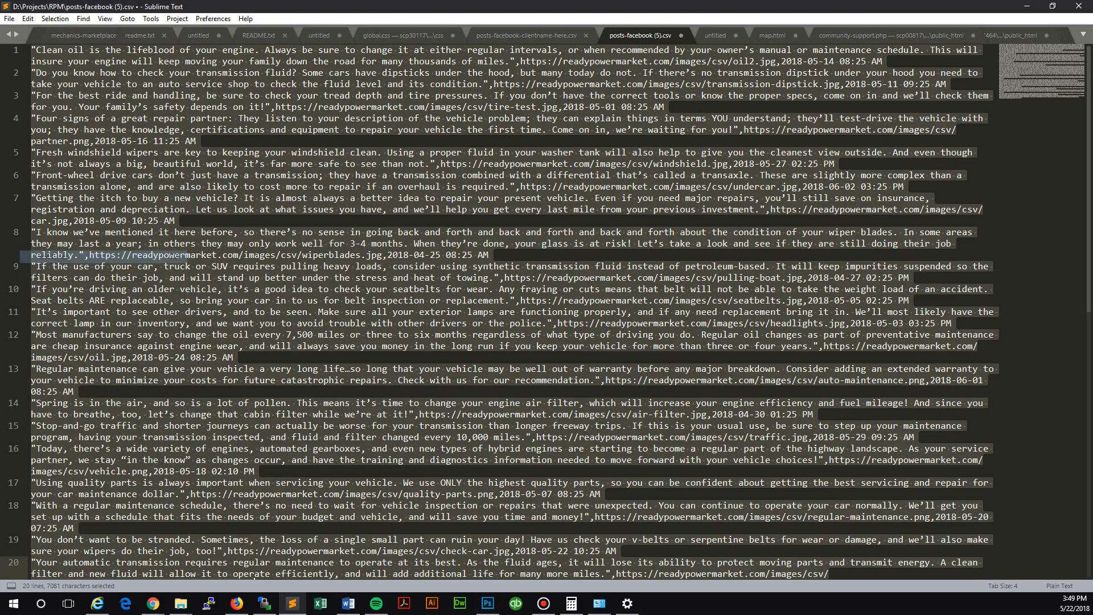
click(197, 141)
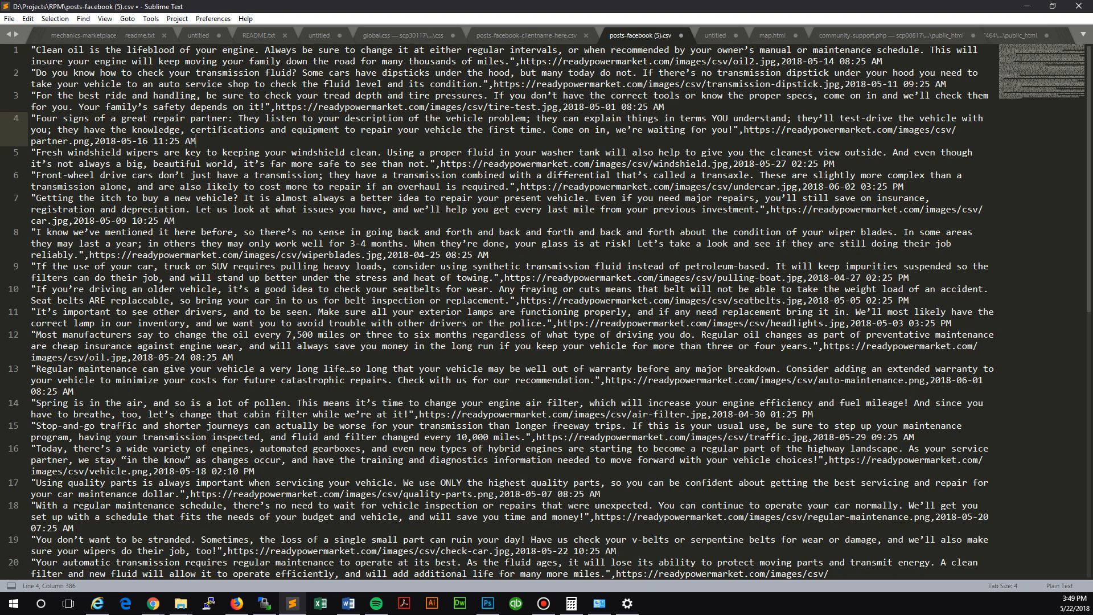
scroll(513, 227, down, 7)
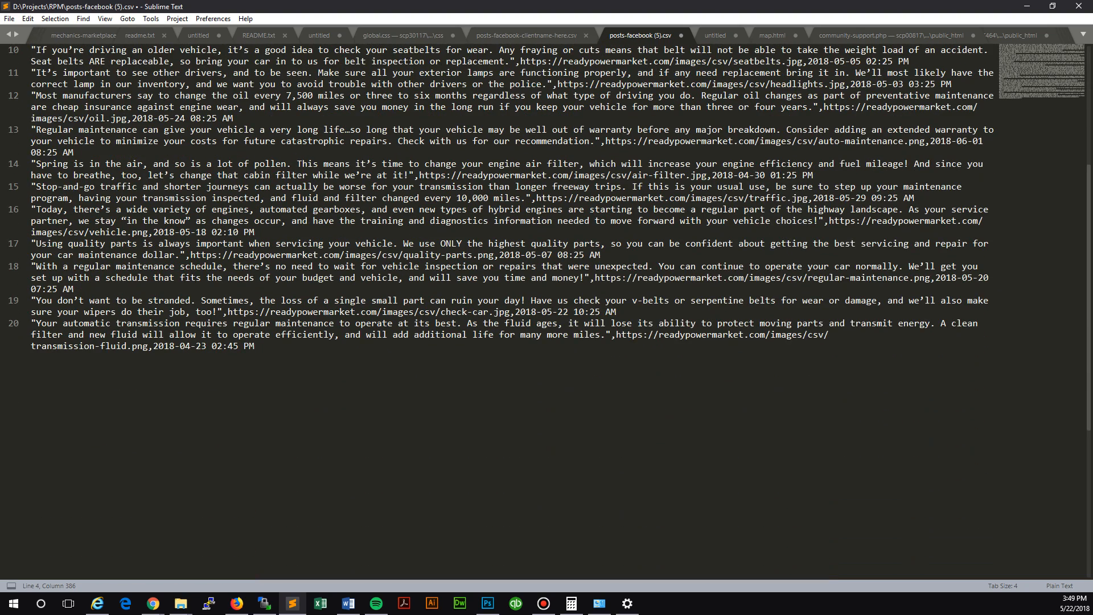
scroll(512, 228, up, 1)
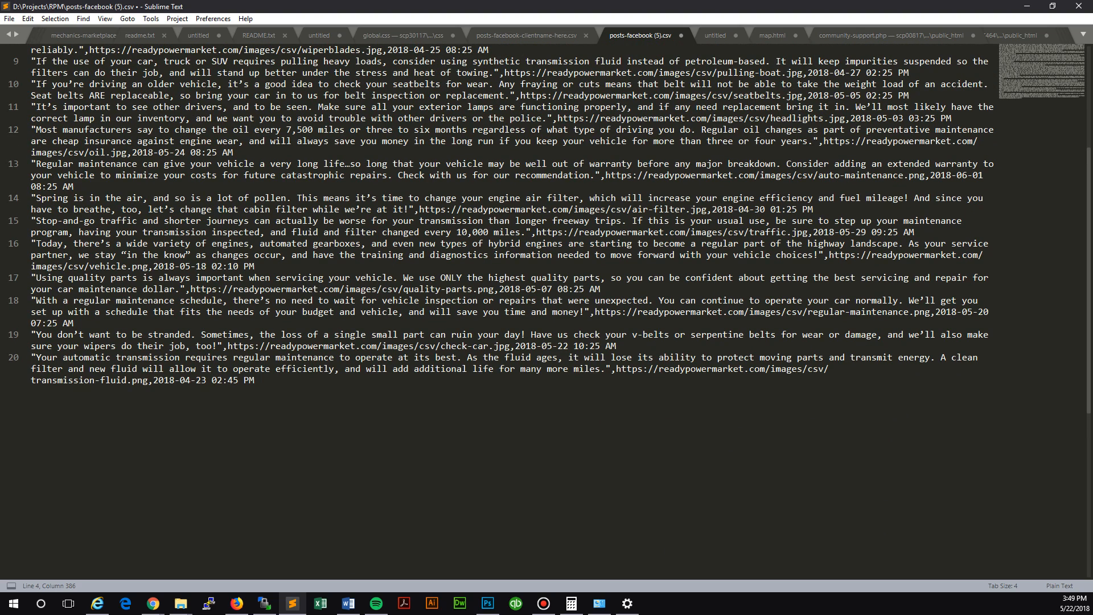
scroll(512, 228, up, 3)
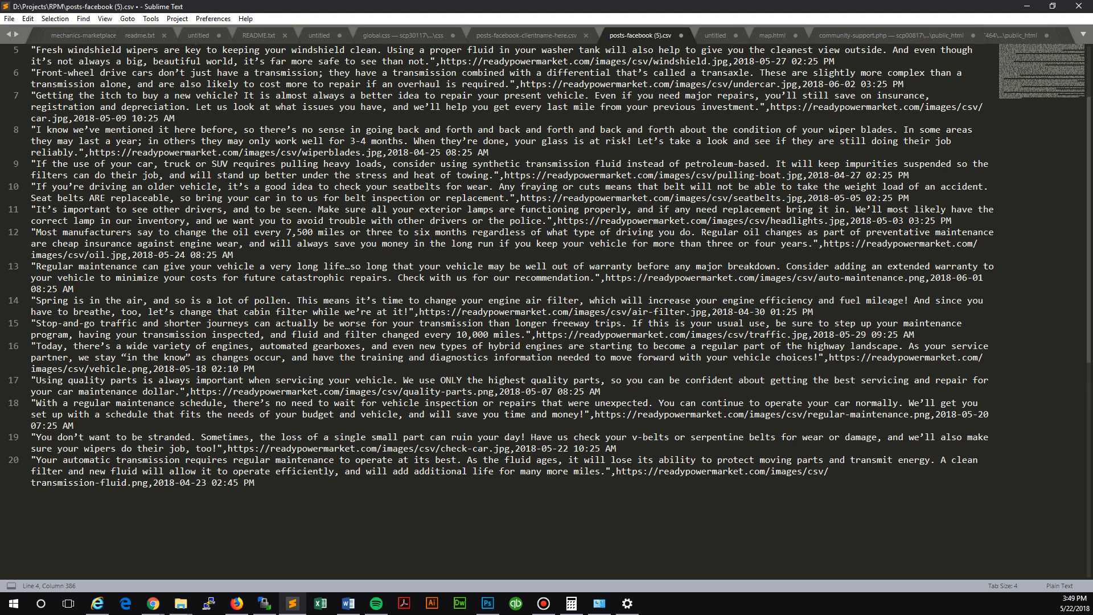
Step: Select every line of posts-facebook (5).csv, shuffle the lines with Permute Lines, and review the new row order
key(ctrl+a)
key(alt+e)
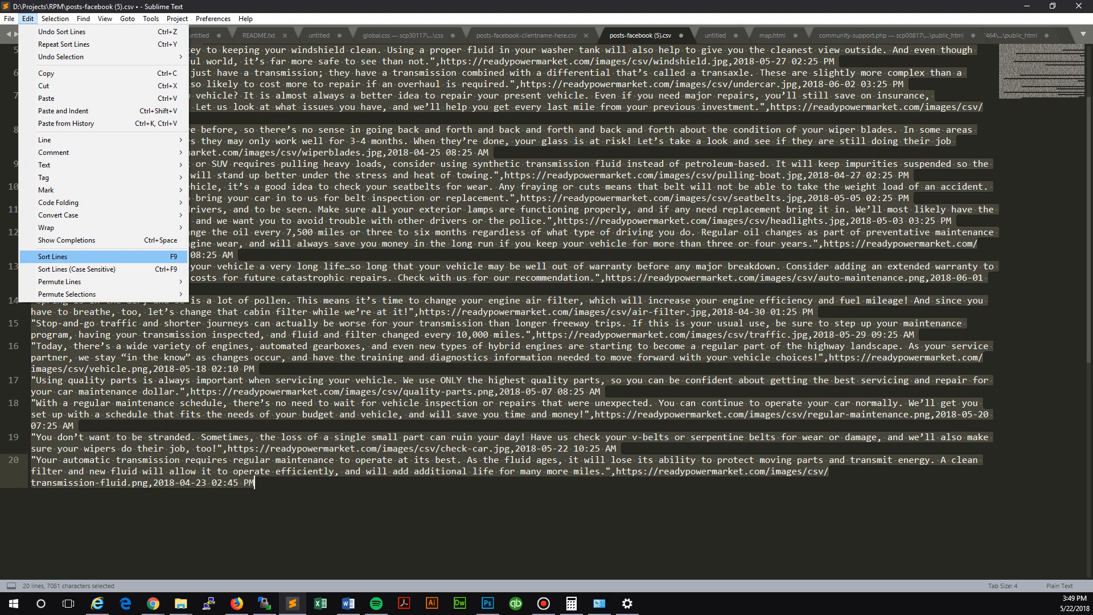
key(Escape)
scroll(512, 256, up, 5)
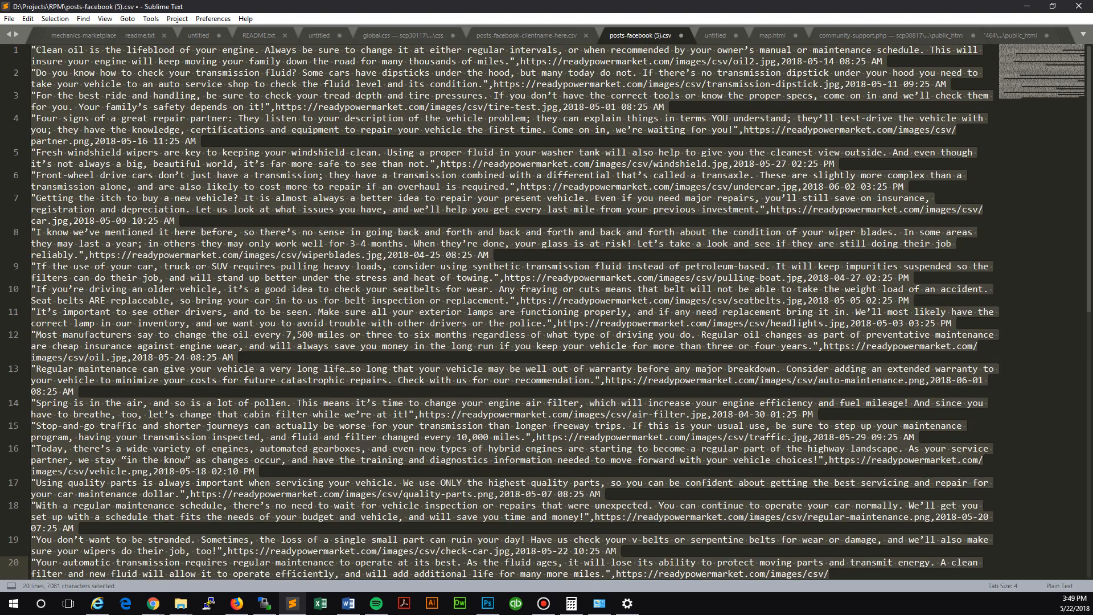
scroll(513, 256, down, 8)
key(alt+e)
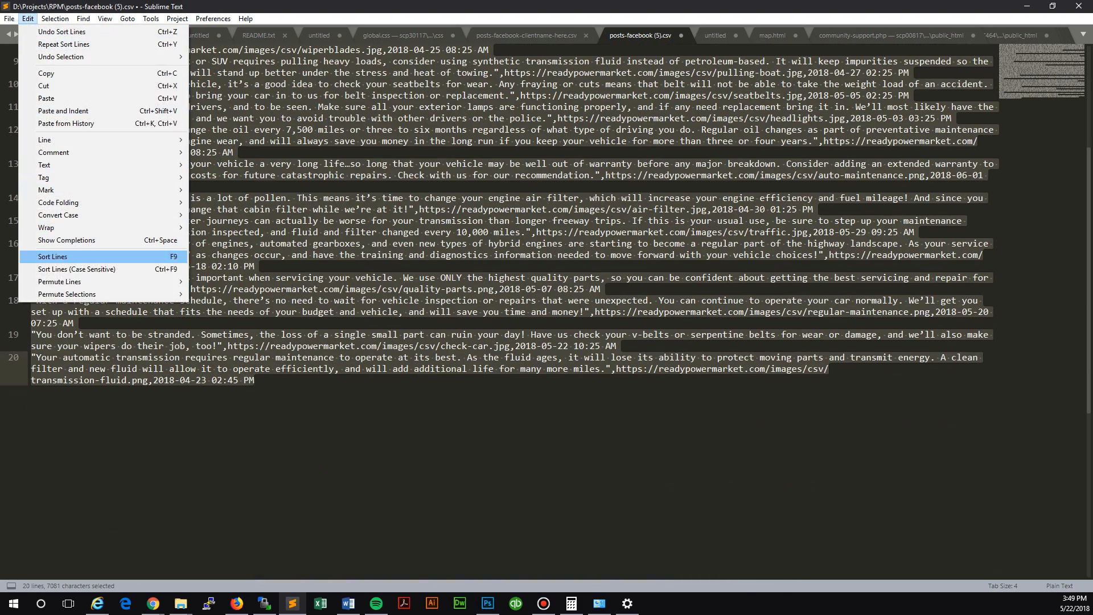
mouse_move(102, 282)
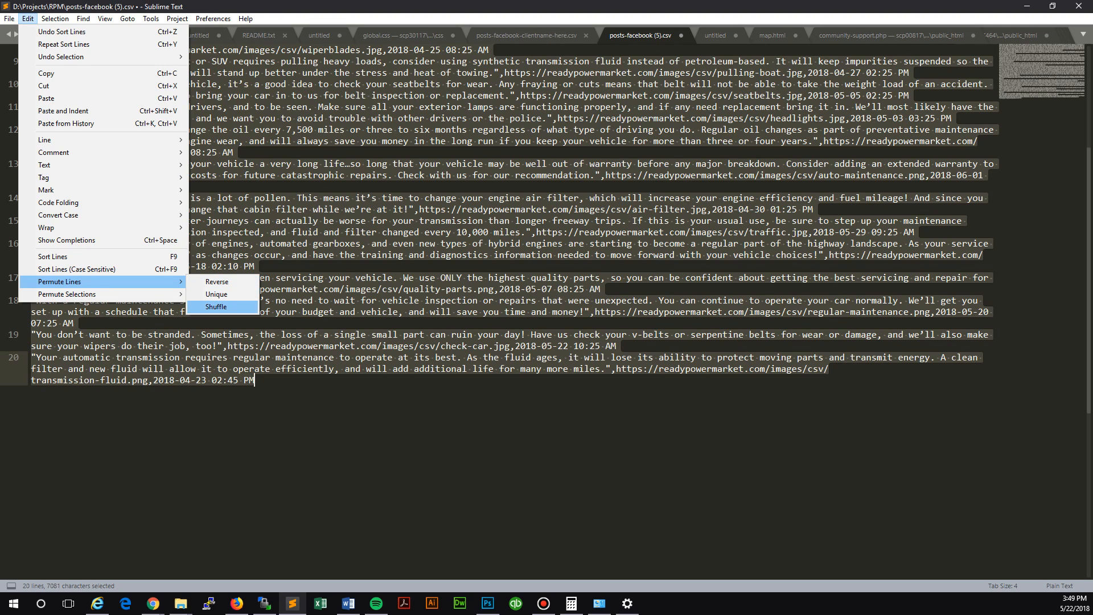
click(216, 306)
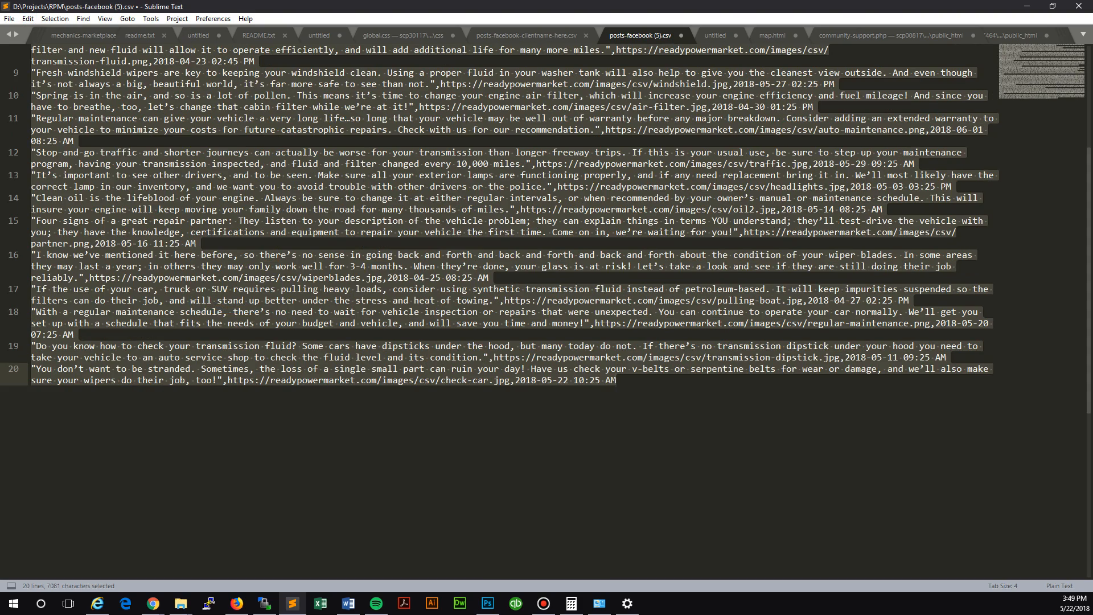
scroll(216, 306, up, 4)
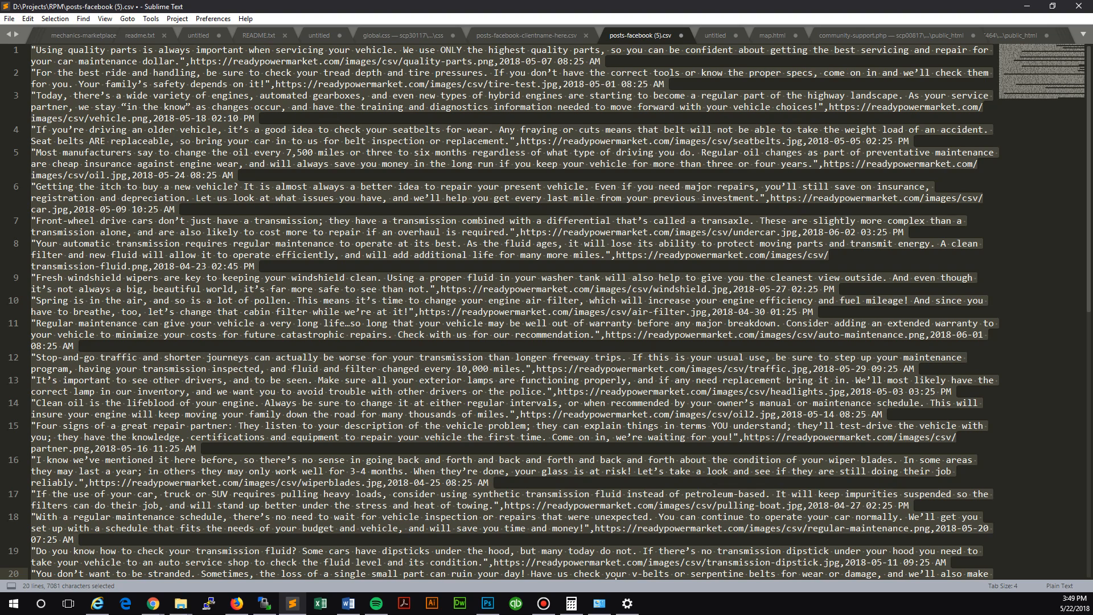
Step: Shuffle all lines of the CSV two more times with Permute Lines to randomize the post order further
click(28, 18)
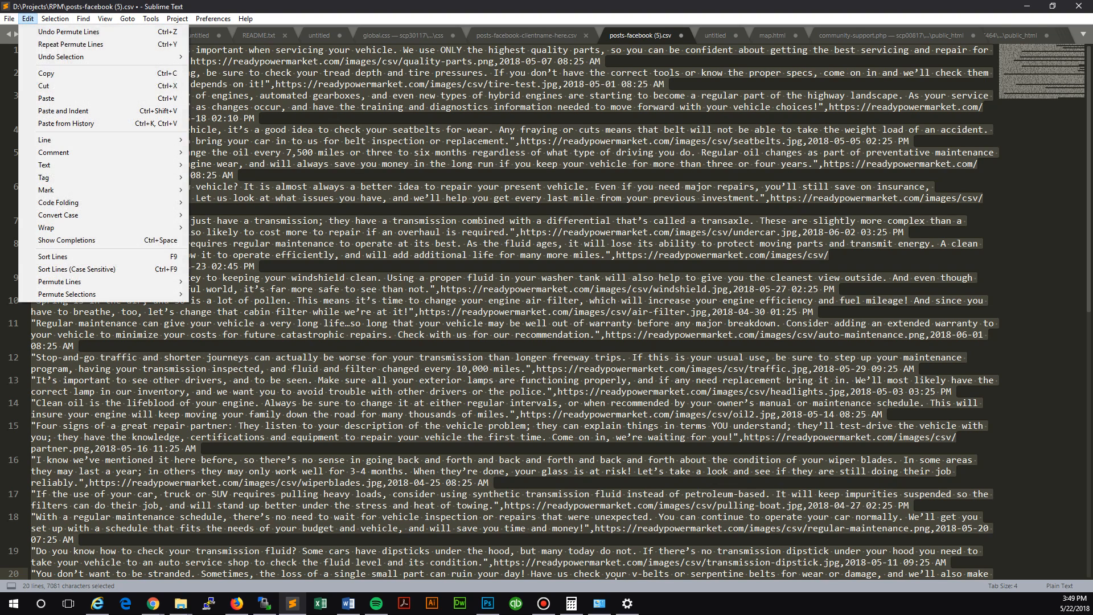
mouse_move(66, 294)
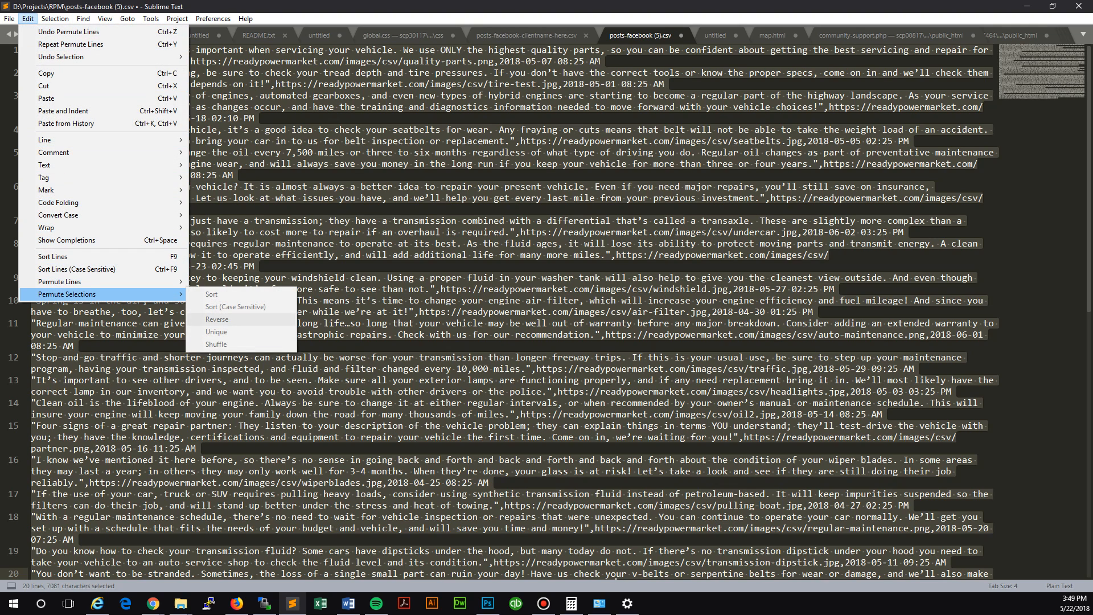
mouse_move(165, 281)
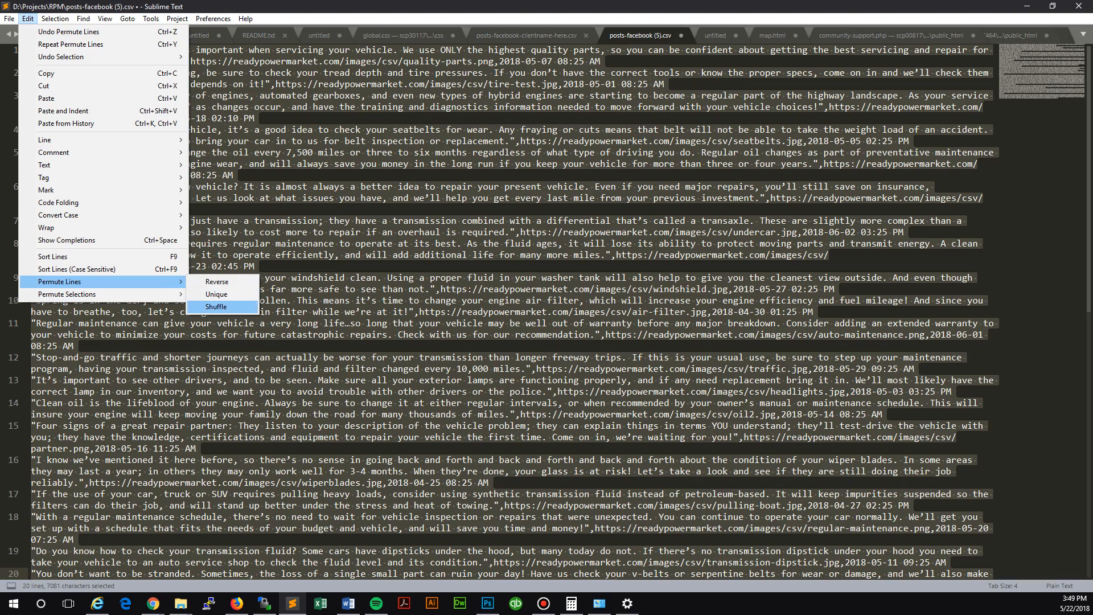
click(216, 306)
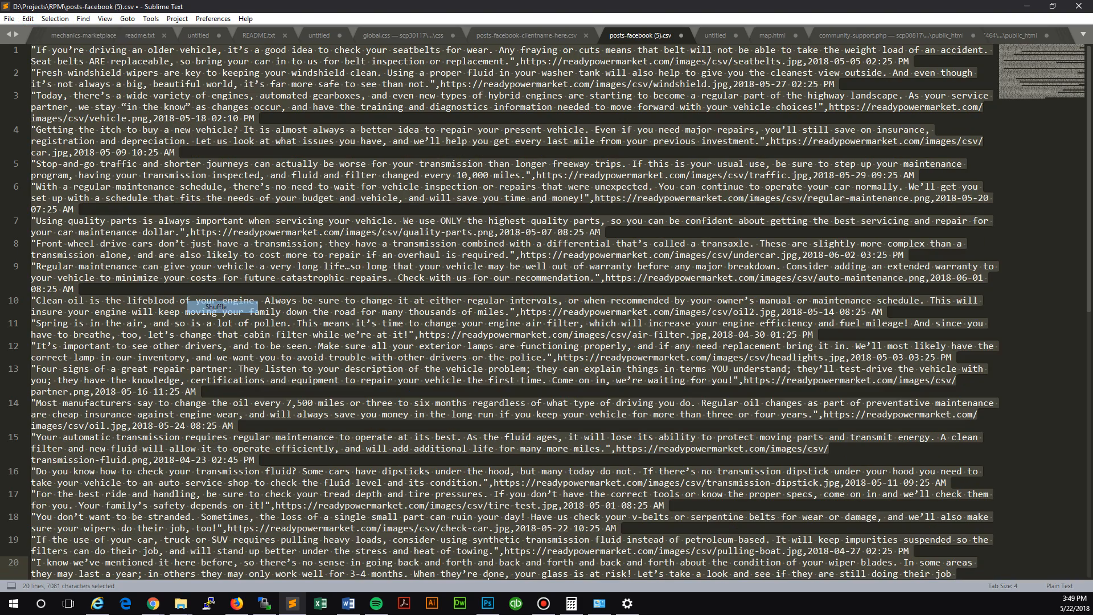
click(251, 198)
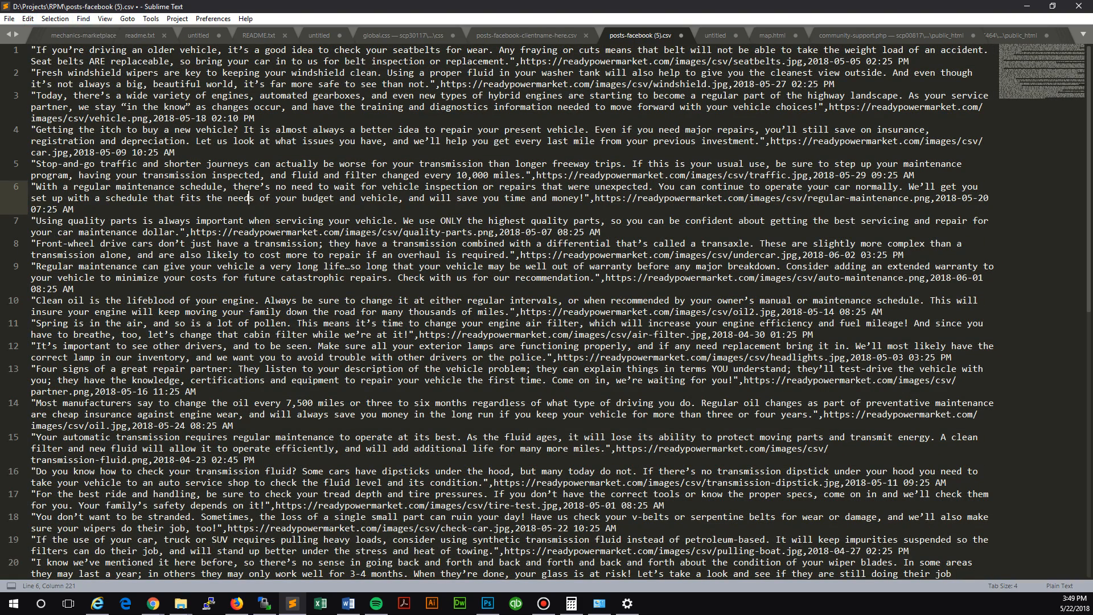
click(27, 18)
mouse_move(85, 294)
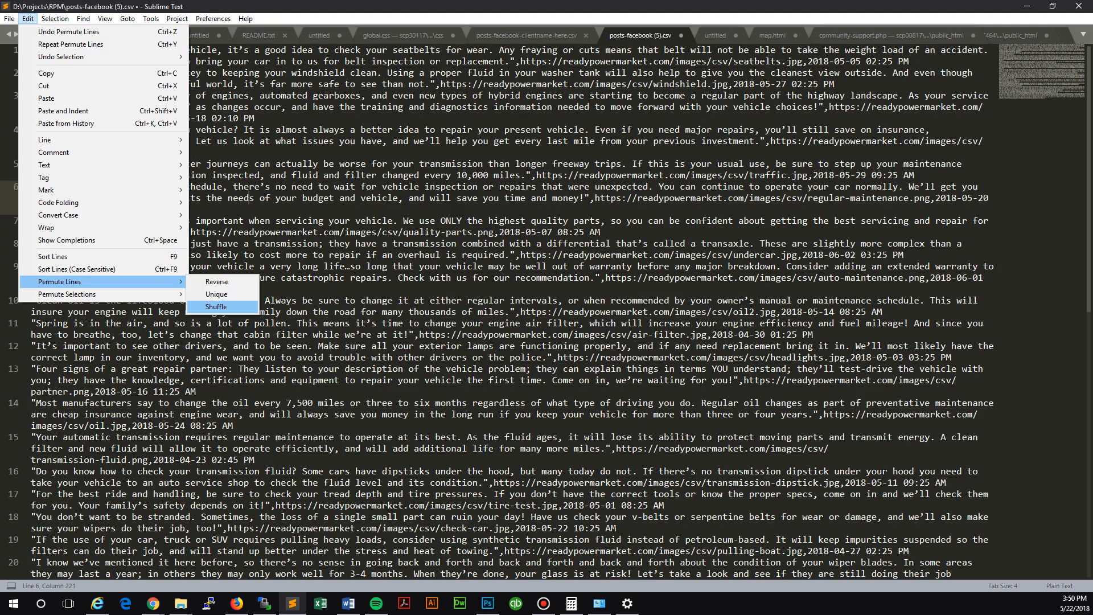
click(217, 306)
click(74, 187)
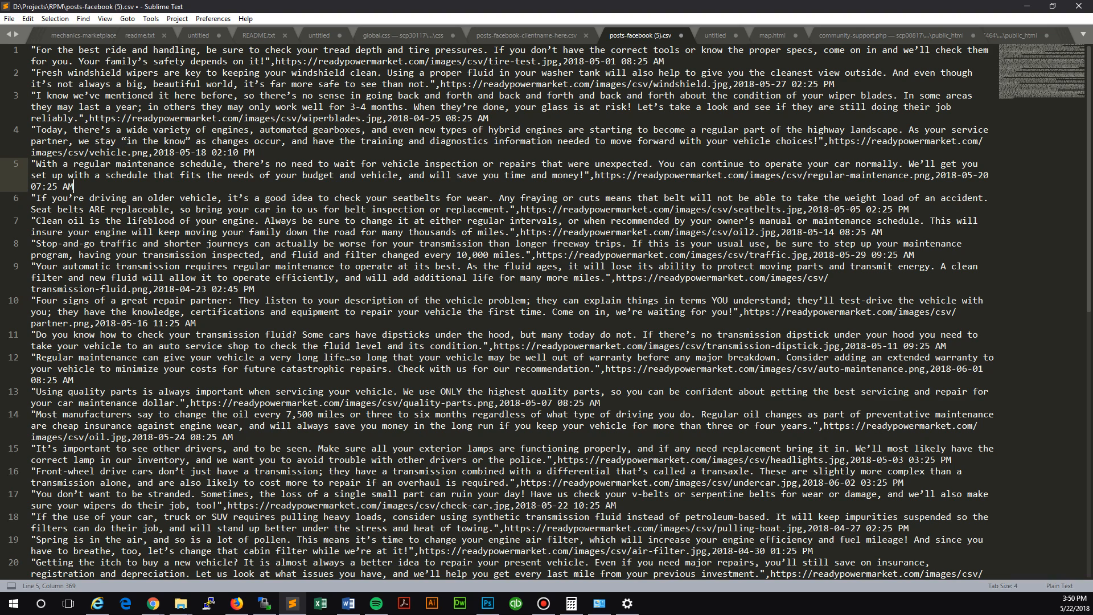
Step: Change the month in the first row's schedule date to 06, making the date 2018-06-01
click(589, 62)
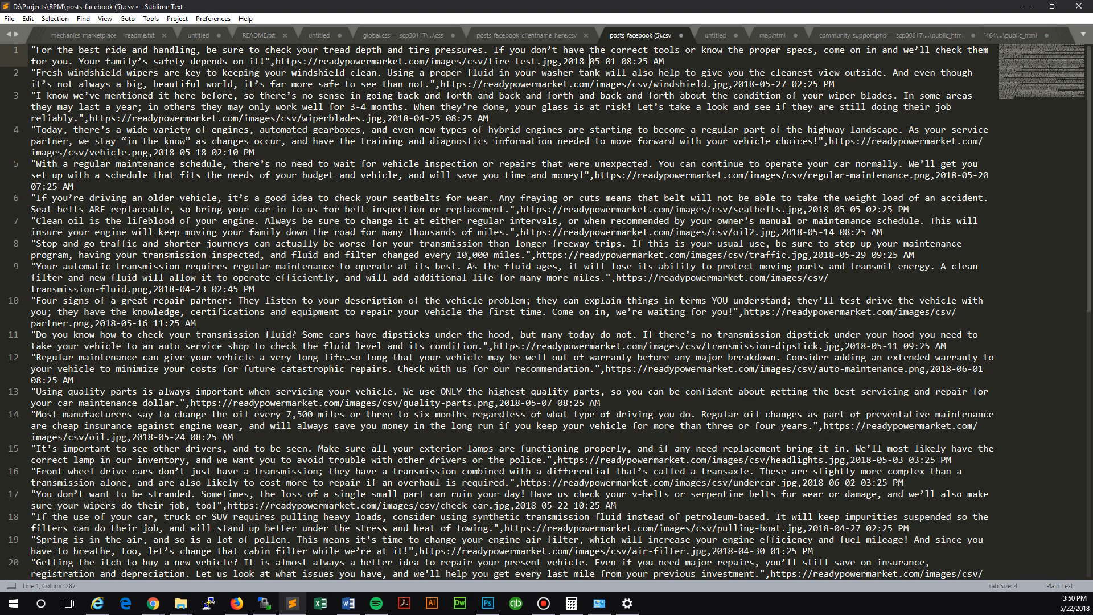
double_click(573, 62)
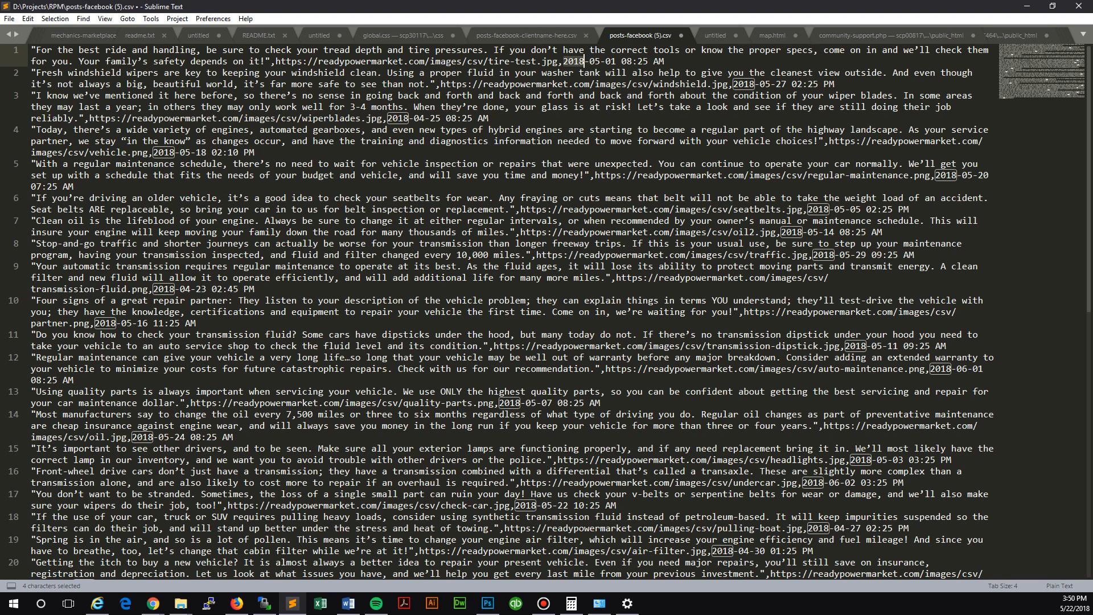
click(589, 61)
double_click(592, 62)
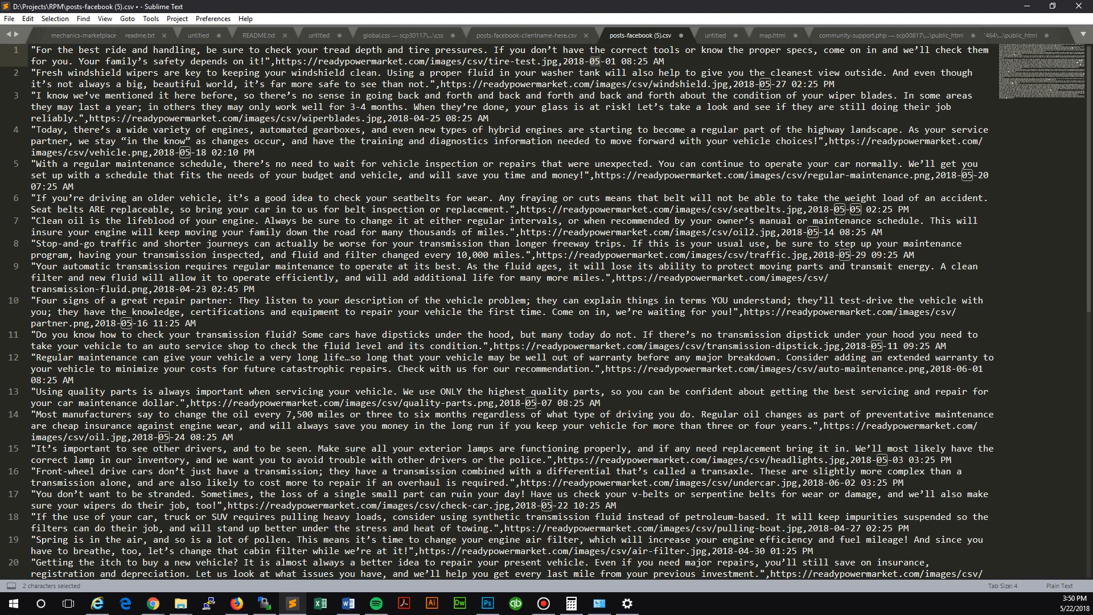
click(599, 61)
drag(595, 61, 600, 61)
text(6)
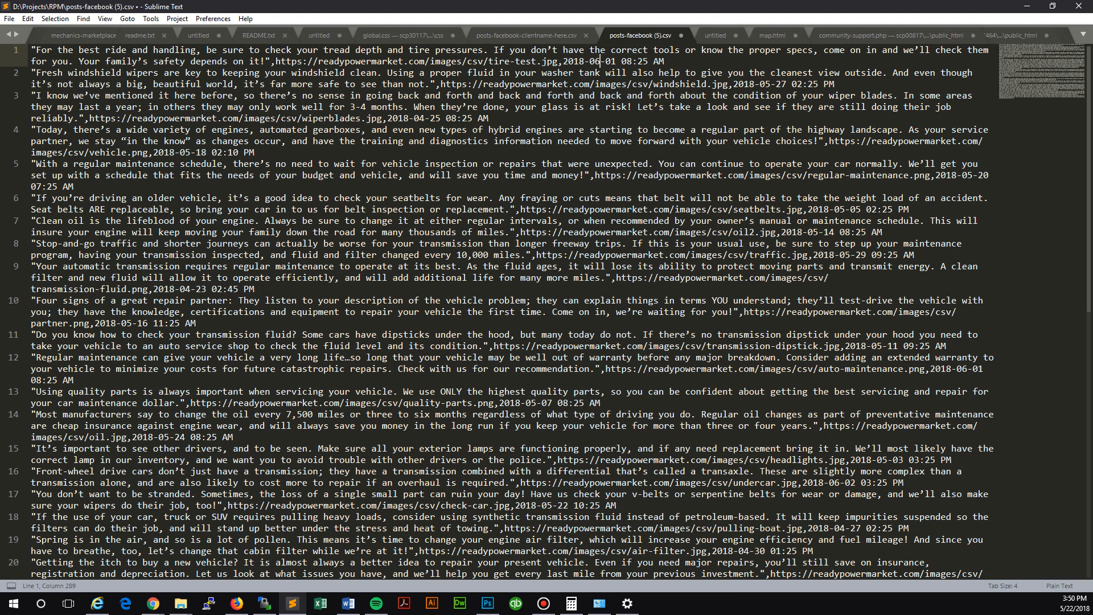
Step: Check the rows below the first one in posts-facebook (5).csv and glance at posts-facebook-clientname-here.csv for comparison
click(760, 83)
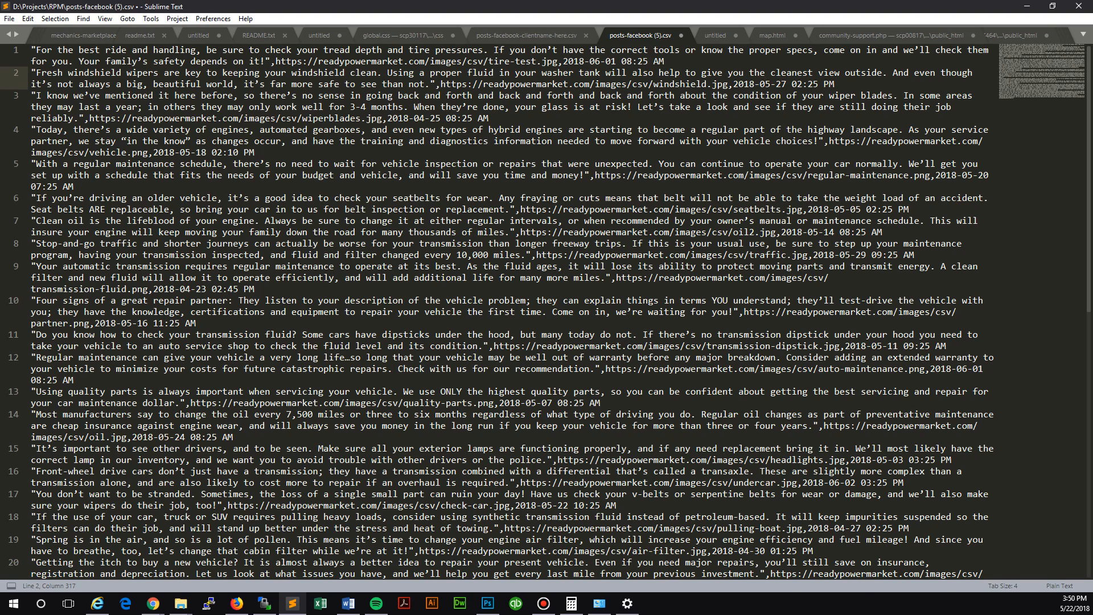
click(786, 107)
key(End)
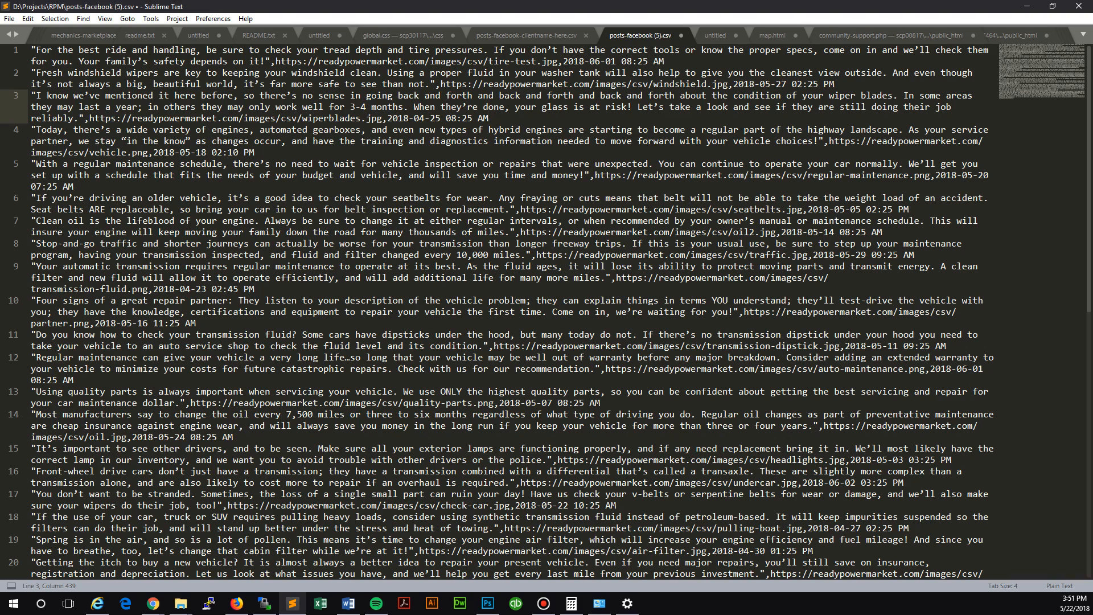
click(527, 35)
click(640, 35)
click(569, 175)
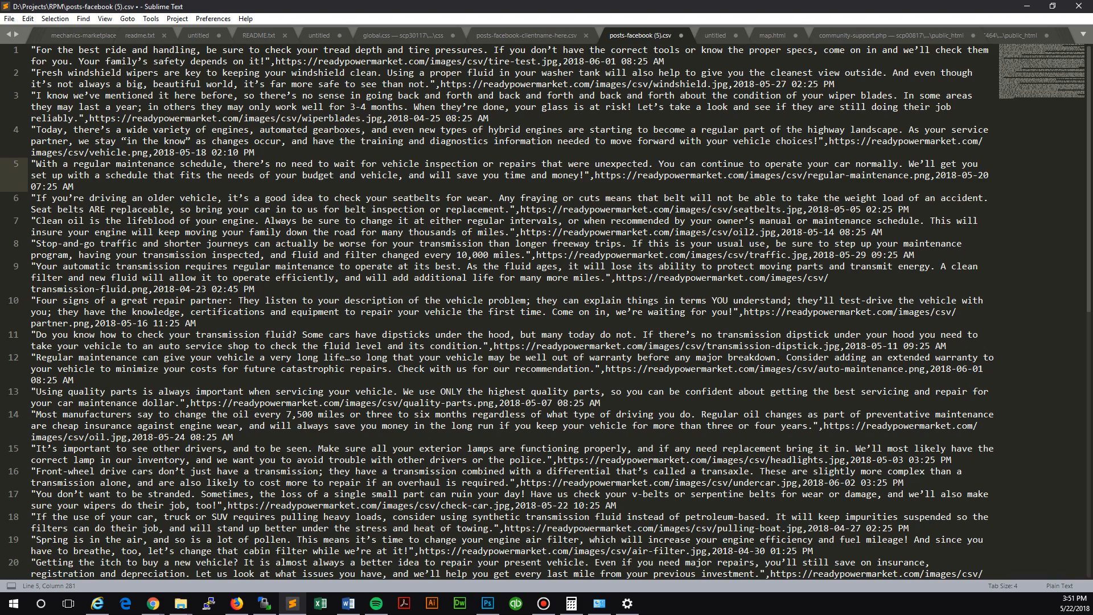